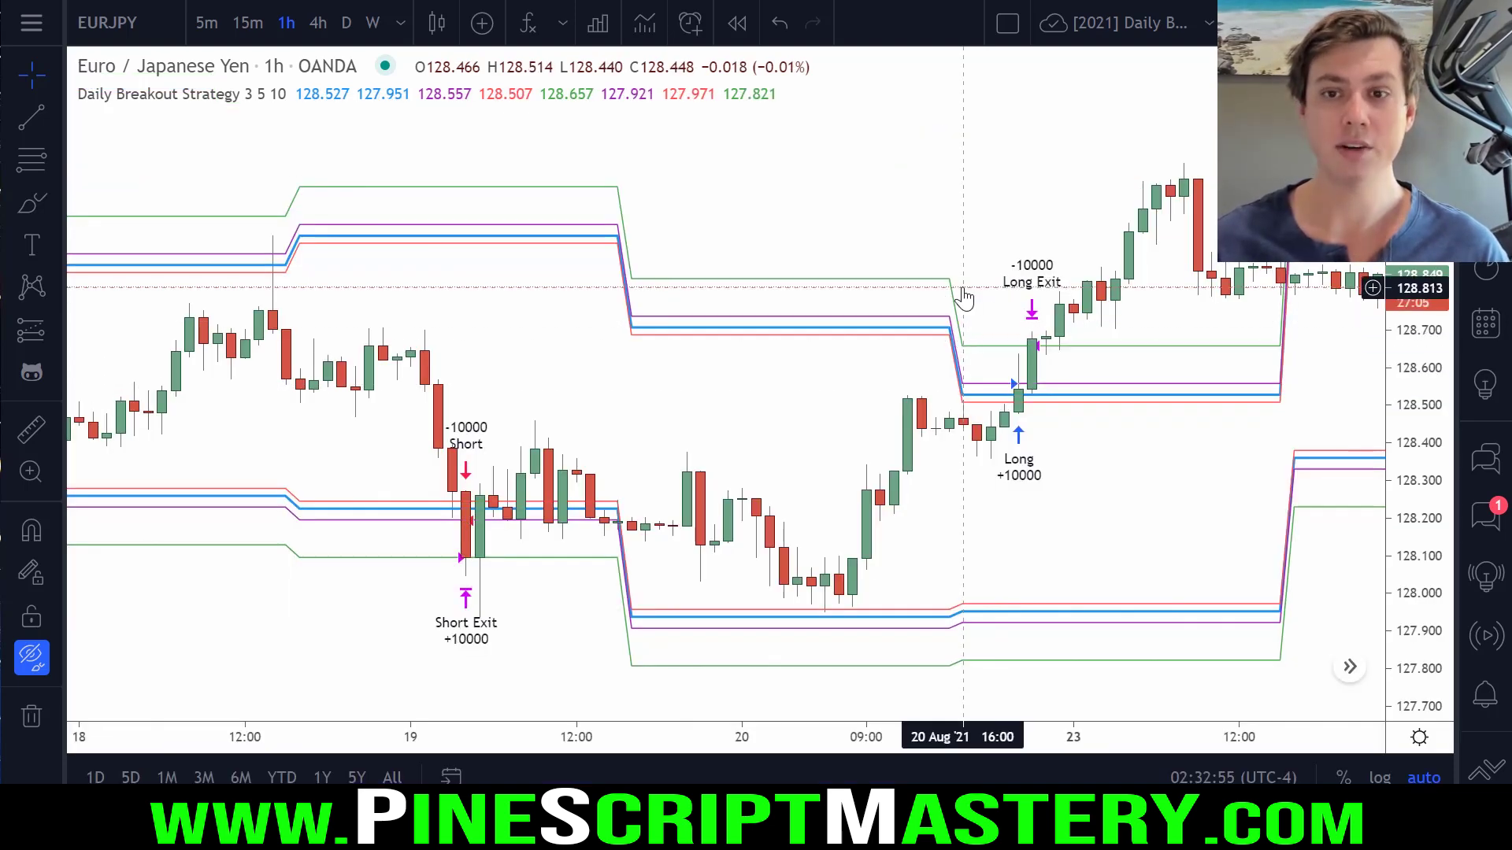
# Draw a blue pen line beside the 22 Aug long trade on the EURJPY 1h chart
pyautogui.moveTo(961, 272); pyautogui.dragTo(984, 720)
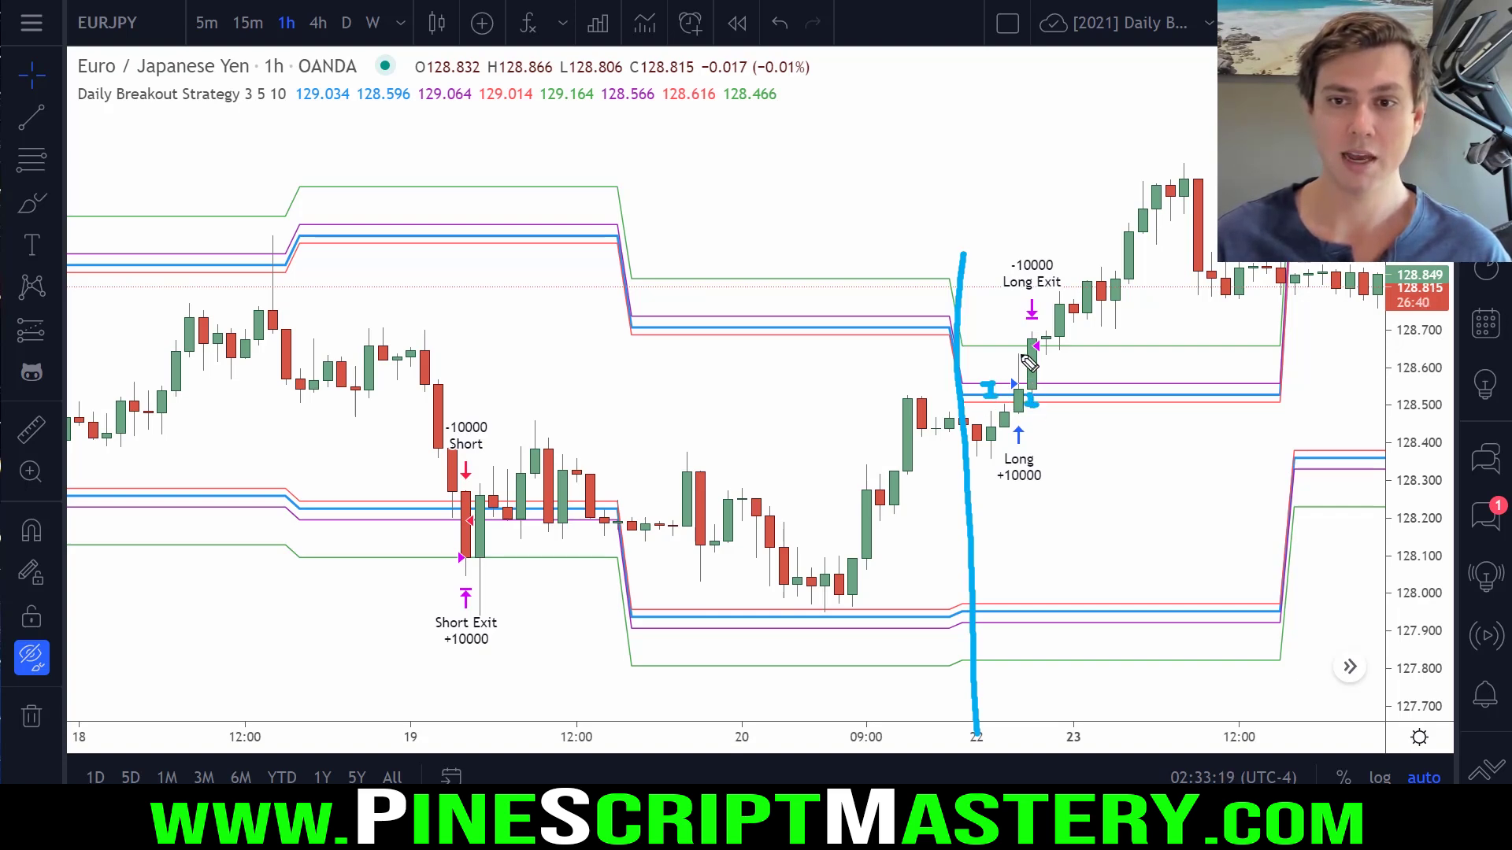
# Mark the long entry candle, then pan back to the 19 Aug short trade
pyautogui.moveTo(1005, 345)
pyautogui.mouseDown()
pyautogui.moveTo(1055, 345)
pyautogui.moveTo(1033, 403)
pyautogui.mouseUp()
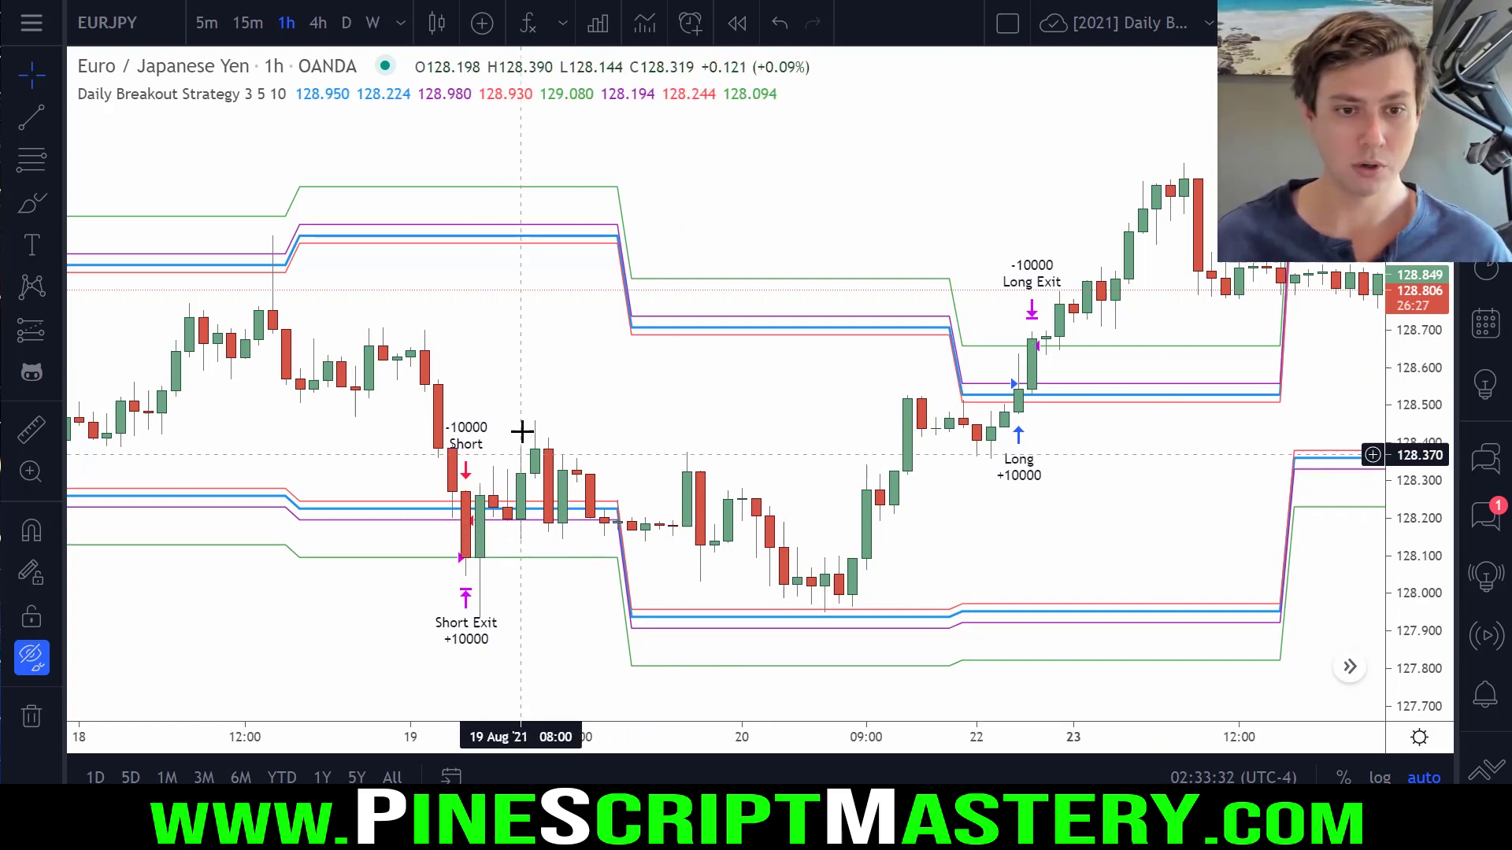
pyautogui.moveTo(521, 431); pyautogui.dragTo(1056, 399)
pyautogui.scroll(3, 646, 504)
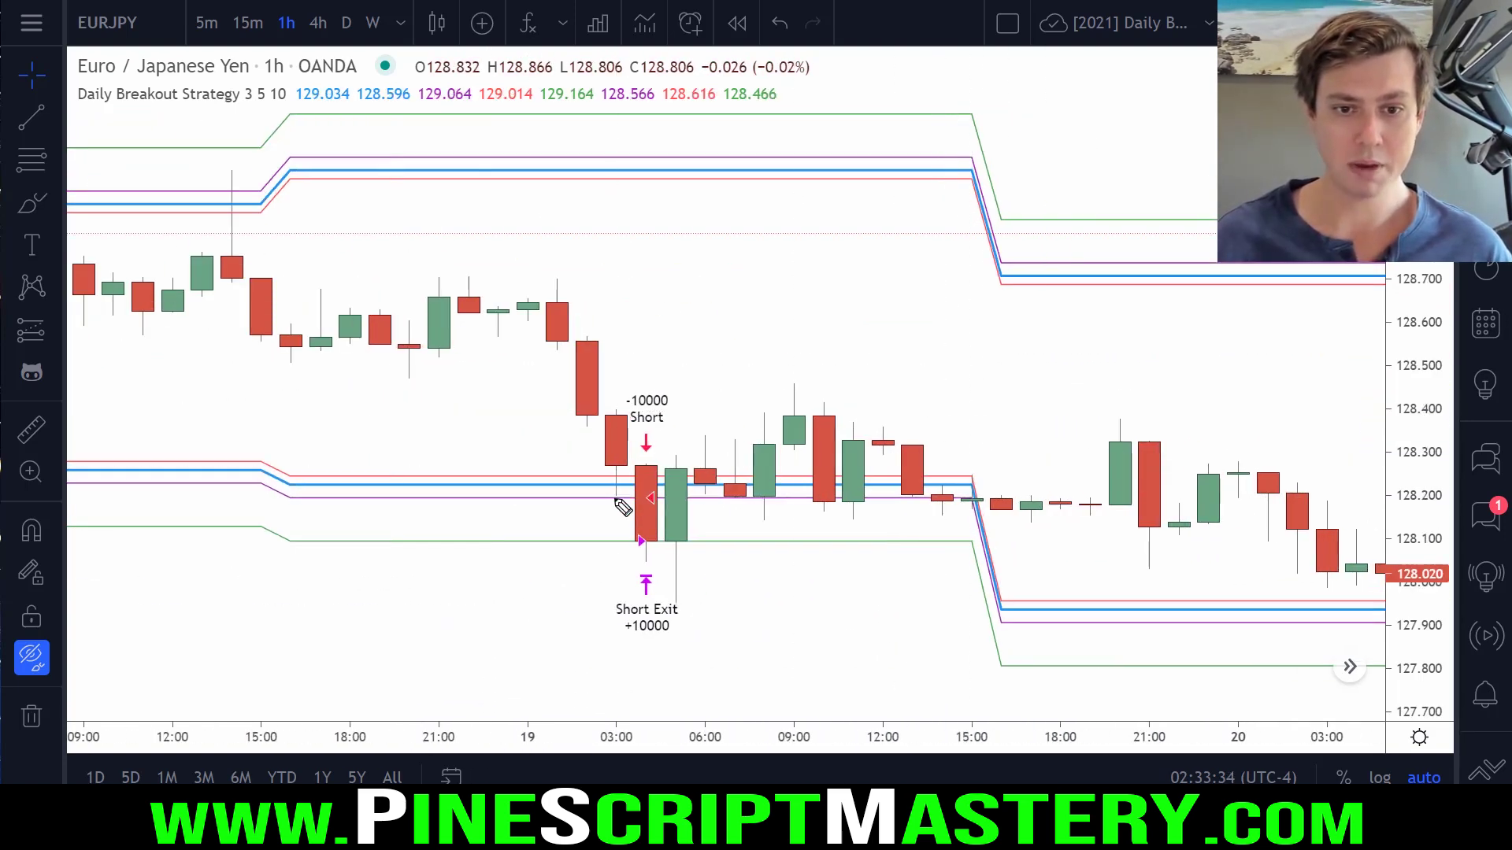
# Mark the breakout level under the 19 Aug short, clear the drawings, and reopen the backtest results
pyautogui.moveTo(617, 500); pyautogui.dragTo(130, 489)
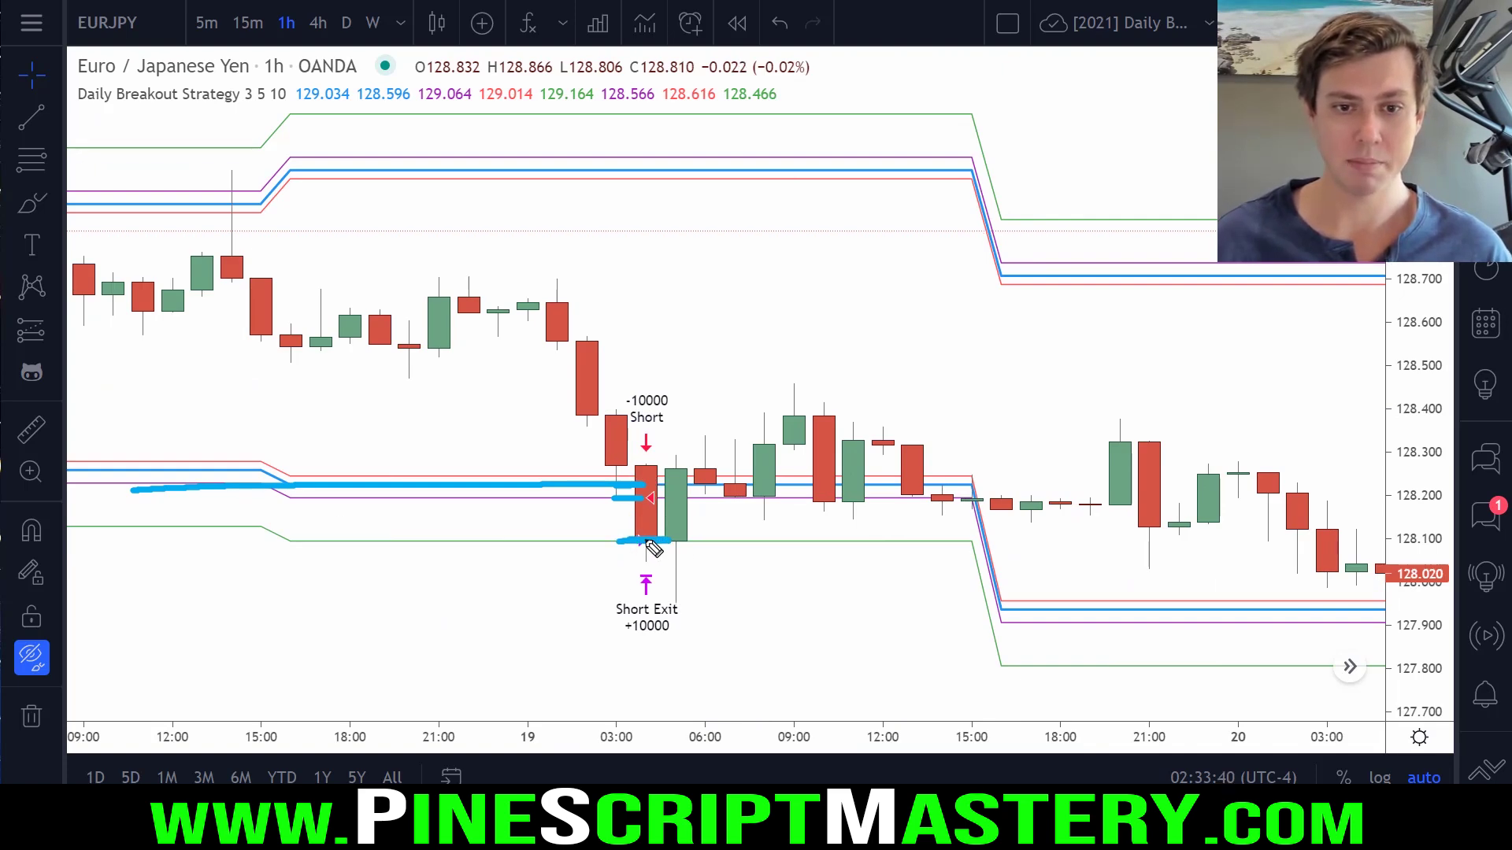
pyautogui.press('Escape')
pyautogui.click(822, 457)
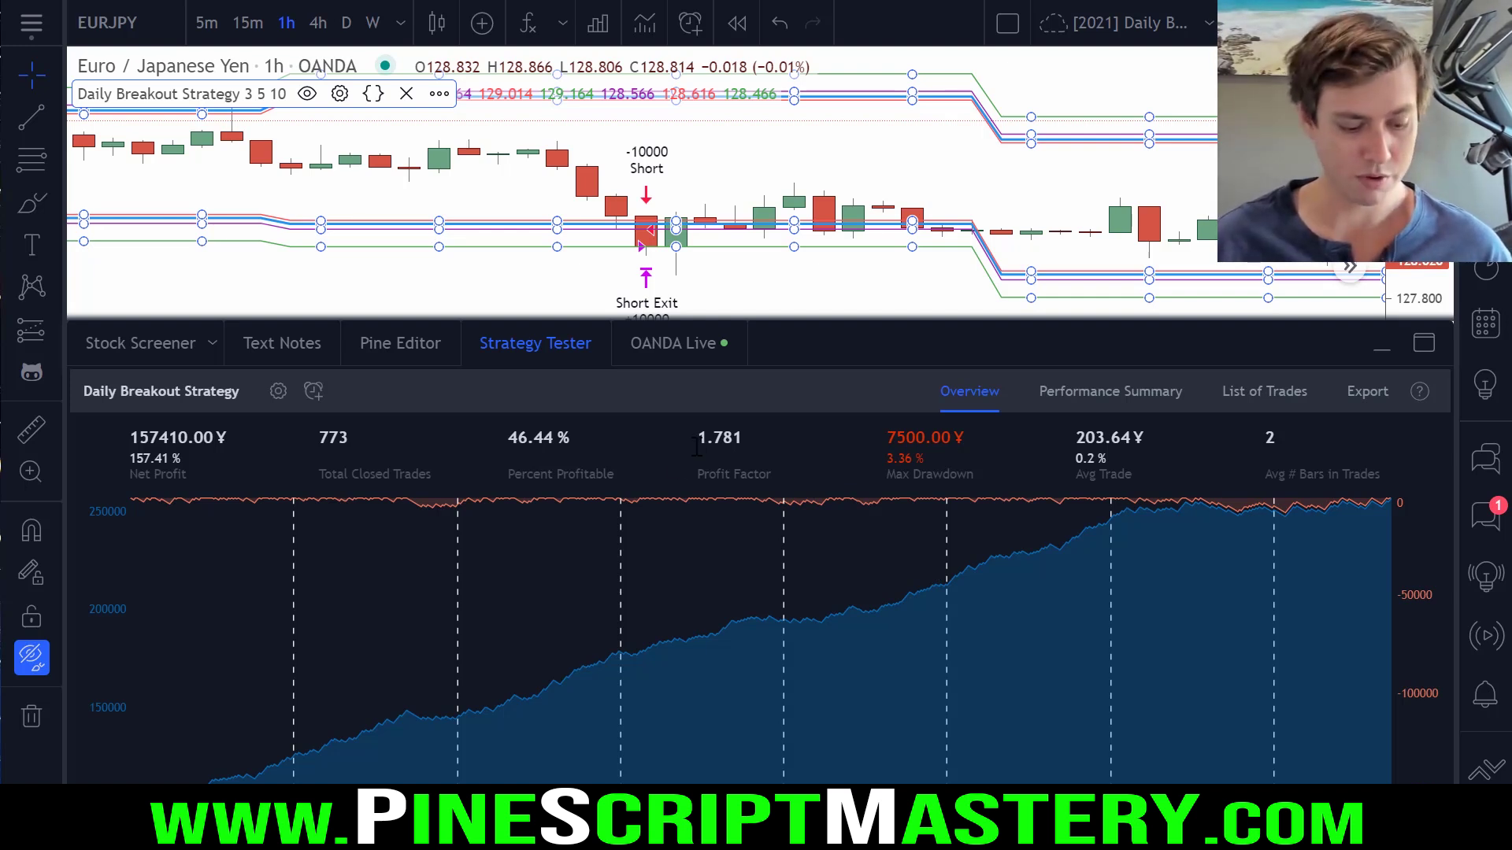
pyautogui.moveTo(311, 457)
pyautogui.mouseDown()
pyautogui.moveTo(375, 442)
pyautogui.moveTo(310, 398)
pyautogui.moveTo(303, 455)
pyautogui.mouseUp()
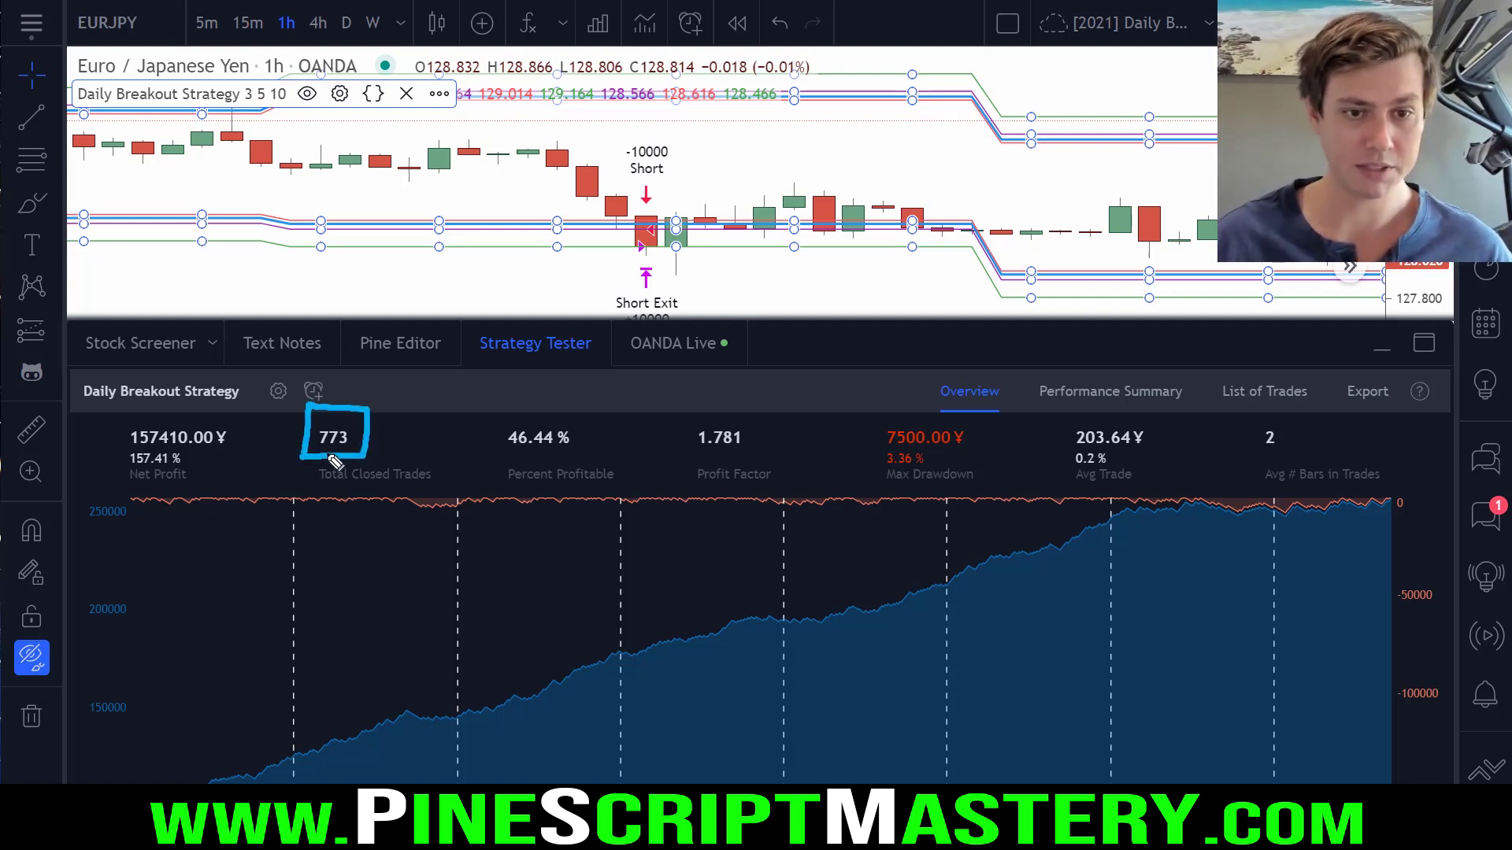
pyautogui.moveTo(504, 459)
pyautogui.mouseDown()
pyautogui.moveTo(611, 451)
pyautogui.moveTo(598, 406)
pyautogui.moveTo(492, 401)
pyautogui.moveTo(492, 455)
pyautogui.mouseUp()
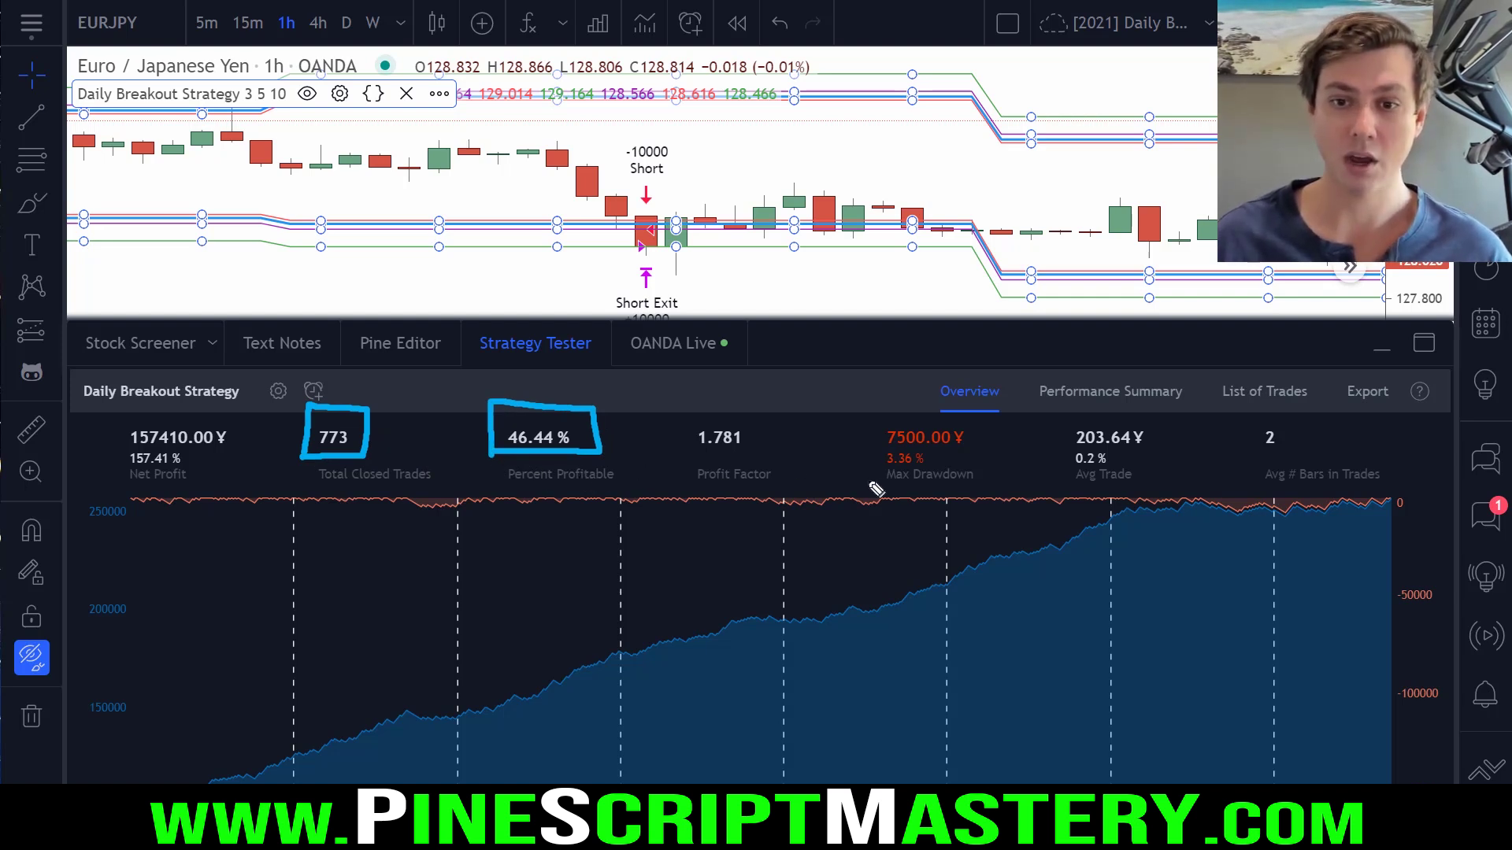
pyautogui.moveTo(872, 485)
pyautogui.mouseDown()
pyautogui.moveTo(994, 483)
pyautogui.moveTo(990, 413)
pyautogui.moveTo(871, 406)
pyautogui.moveTo(883, 480)
pyautogui.mouseUp()
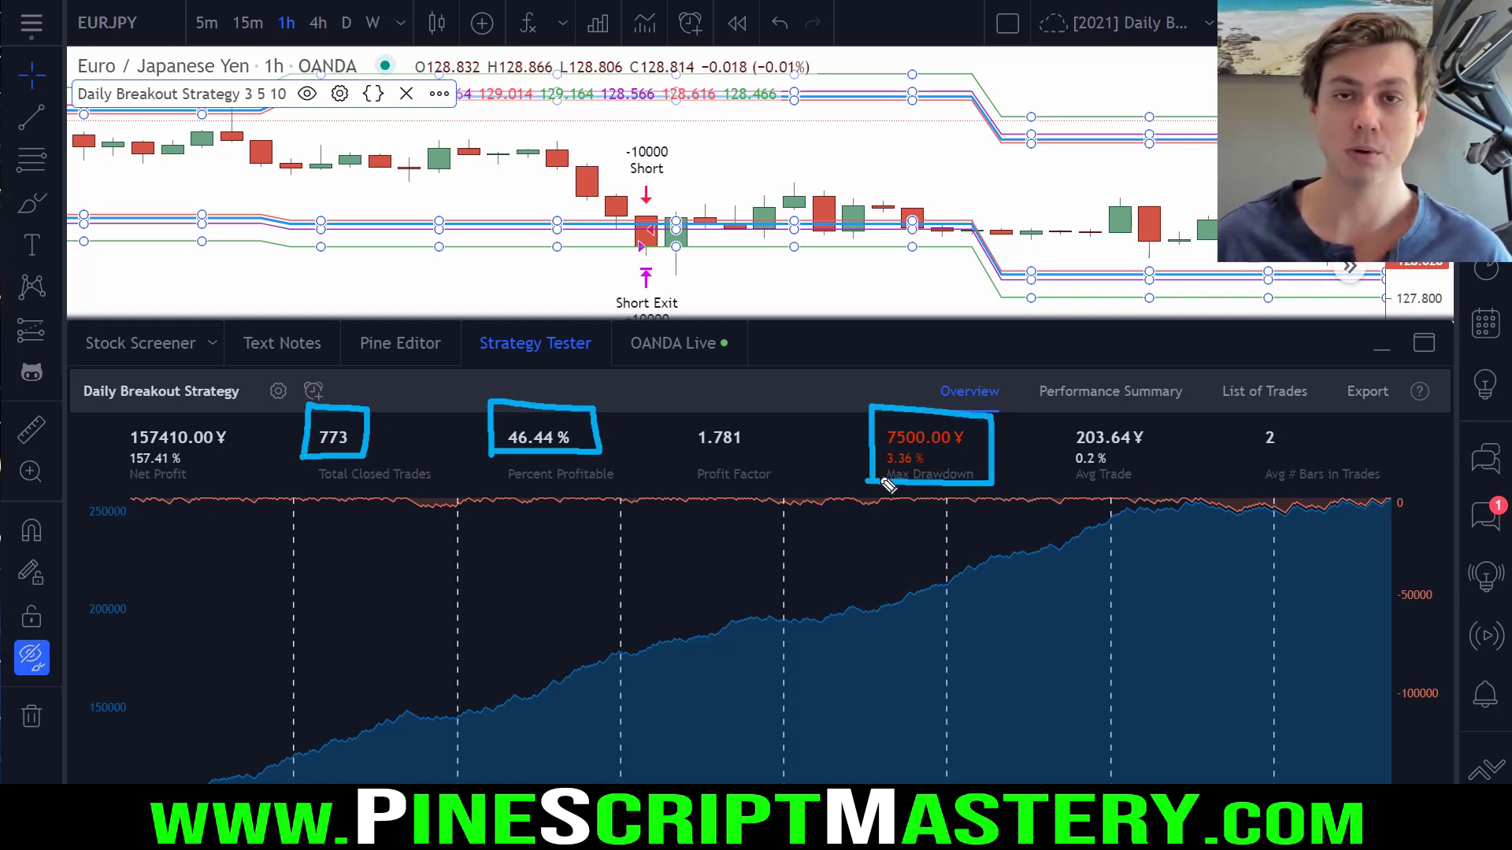
pyautogui.moveTo(114, 489)
pyautogui.mouseDown()
pyautogui.moveTo(229, 487)
pyautogui.moveTo(256, 414)
pyautogui.moveTo(118, 413)
pyautogui.moveTo(112, 486)
pyautogui.mouseUp()
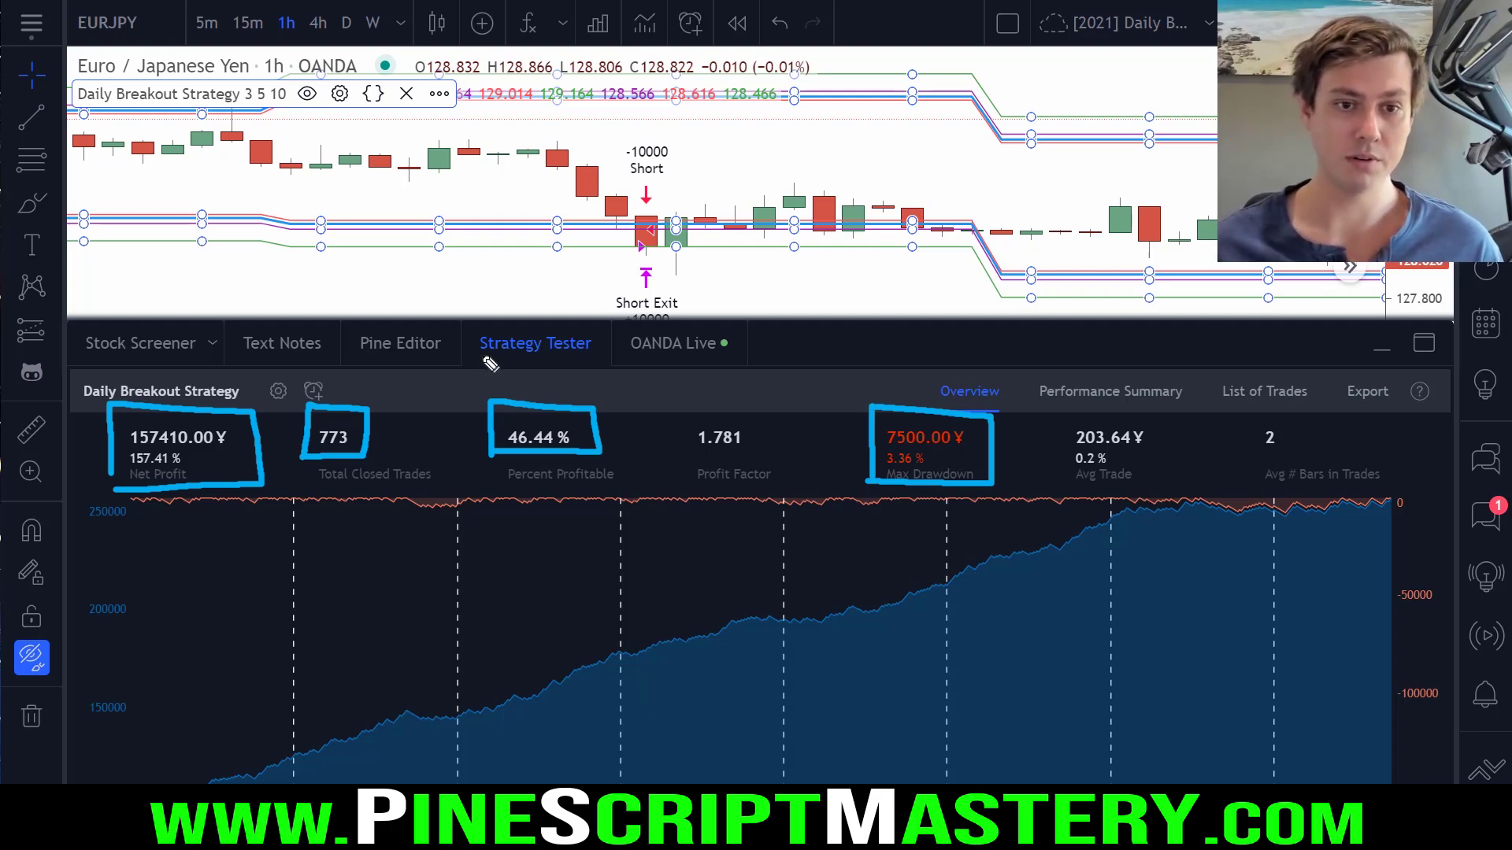
pyautogui.moveTo(459, 365); pyautogui.dragTo(622, 365)
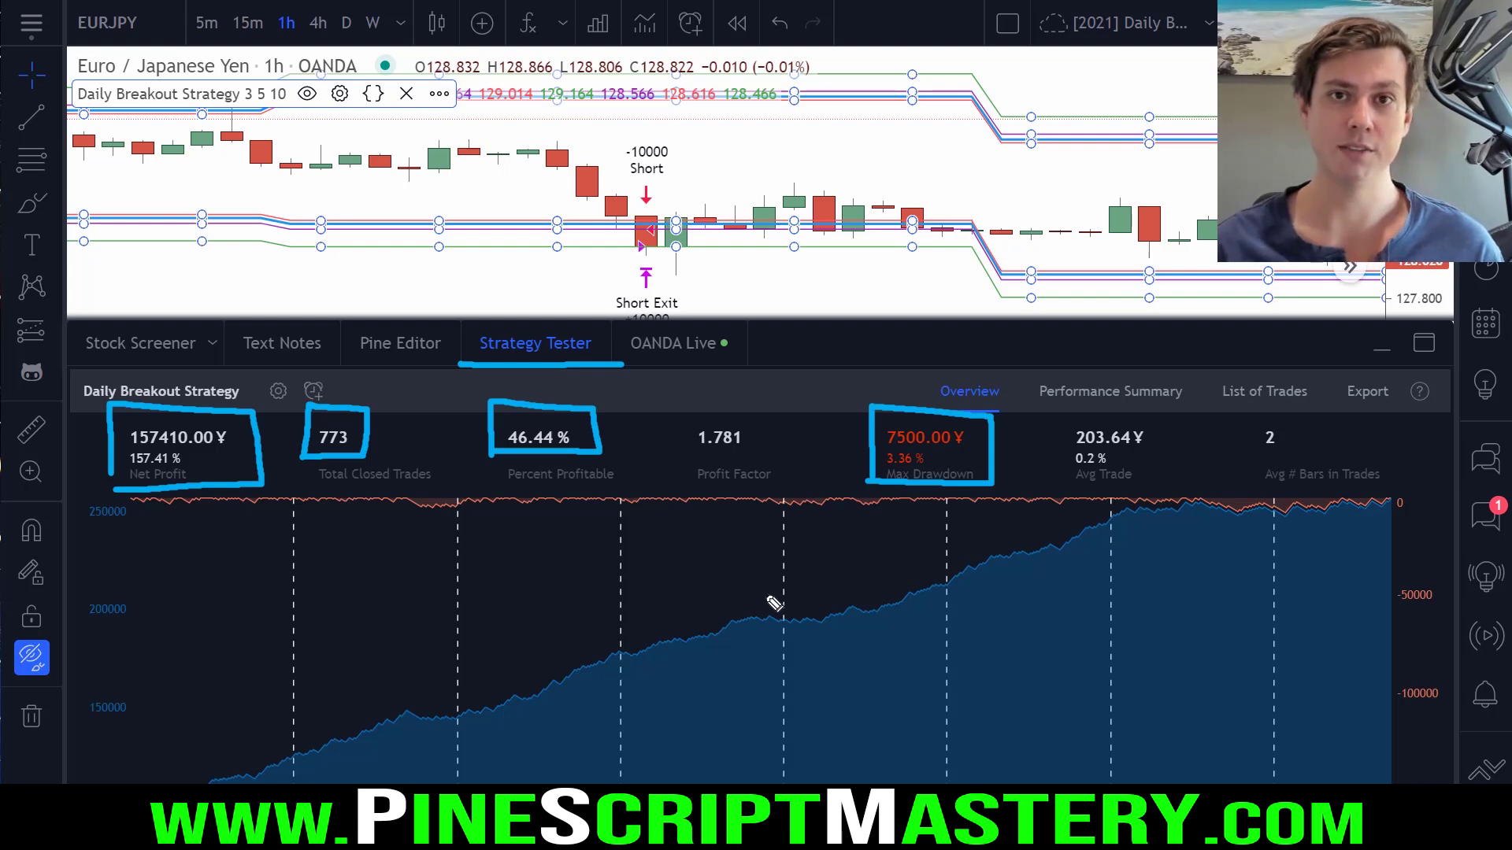
pyautogui.moveTo(453, 363); pyautogui.dragTo(638, 365)
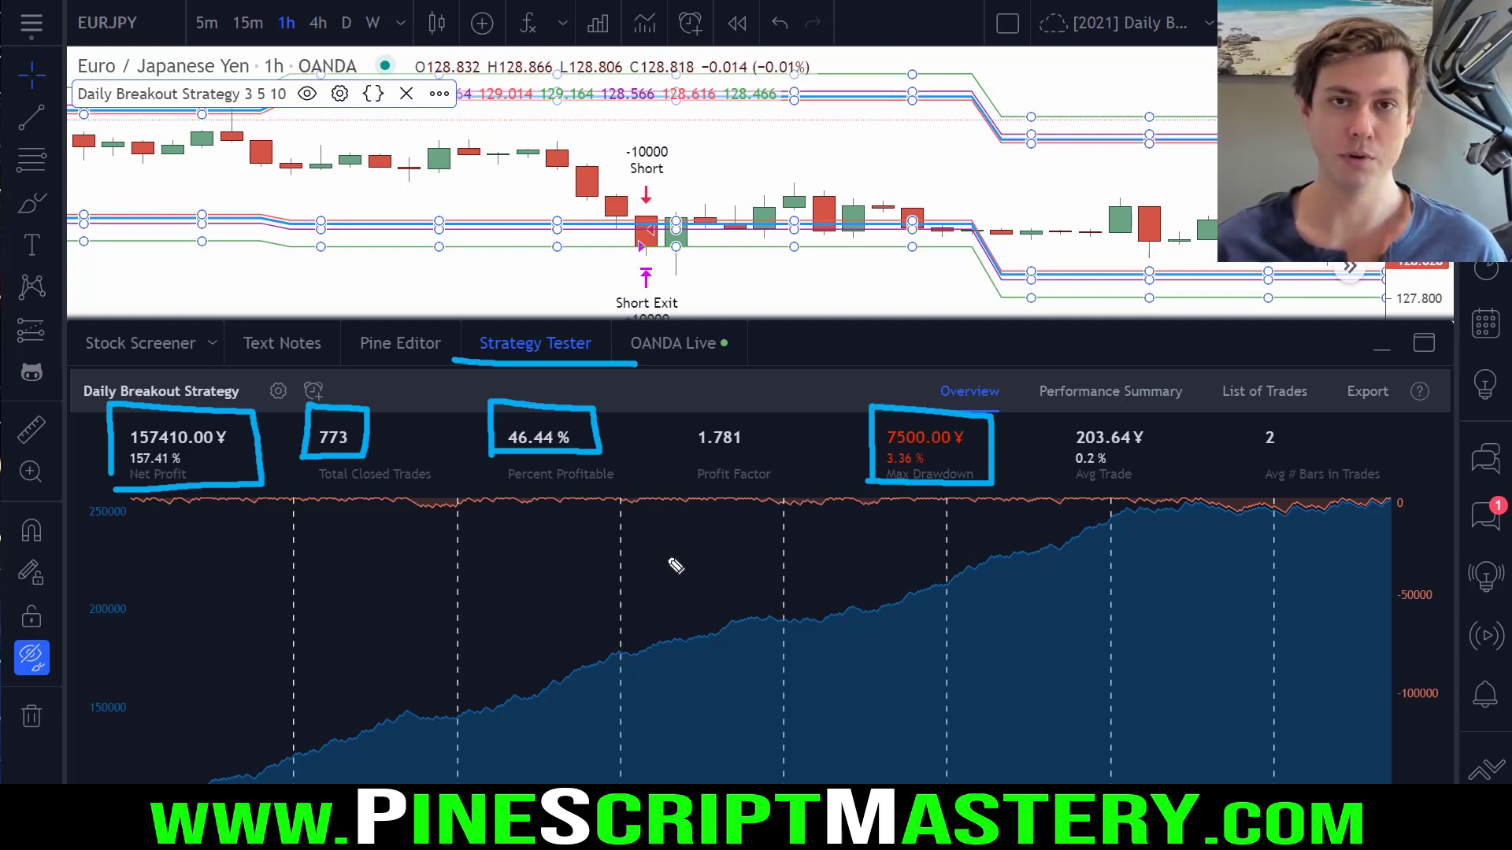
pyautogui.press('Escape')
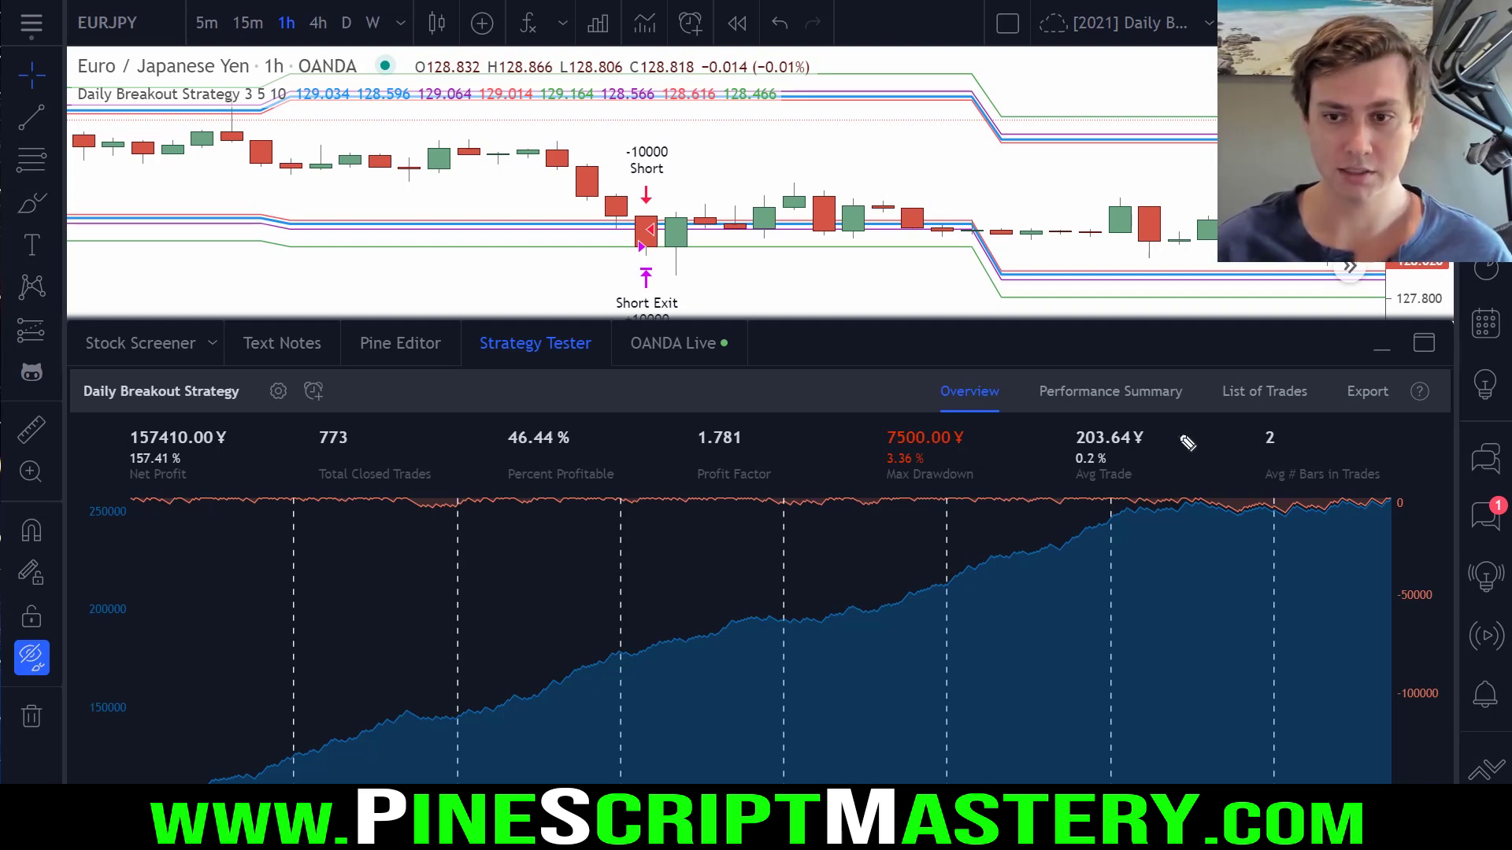
pyautogui.moveTo(1354, 417)
pyautogui.mouseDown()
pyautogui.moveTo(219, 409)
pyautogui.moveTo(1429, 532)
pyautogui.moveTo(1418, 441)
pyautogui.mouseUp()
pyautogui.moveTo(905, 429); pyautogui.dragTo(893, 434)
pyautogui.press('Escape')
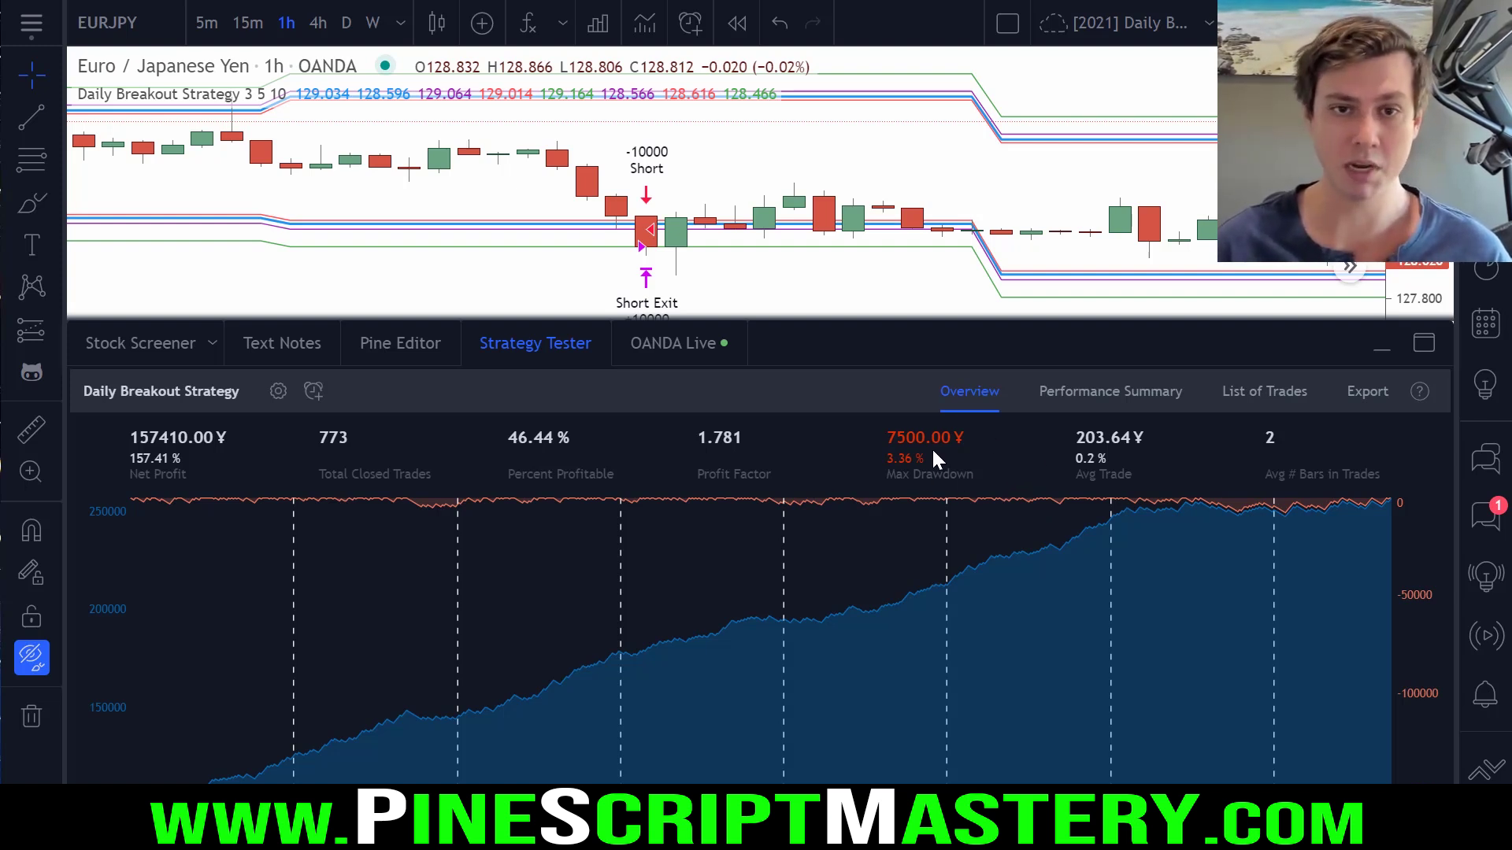
pyautogui.moveTo(312, 458)
pyautogui.mouseDown()
pyautogui.moveTo(293, 414)
pyautogui.moveTo(307, 464)
pyautogui.mouseUp()
pyautogui.press('Escape')
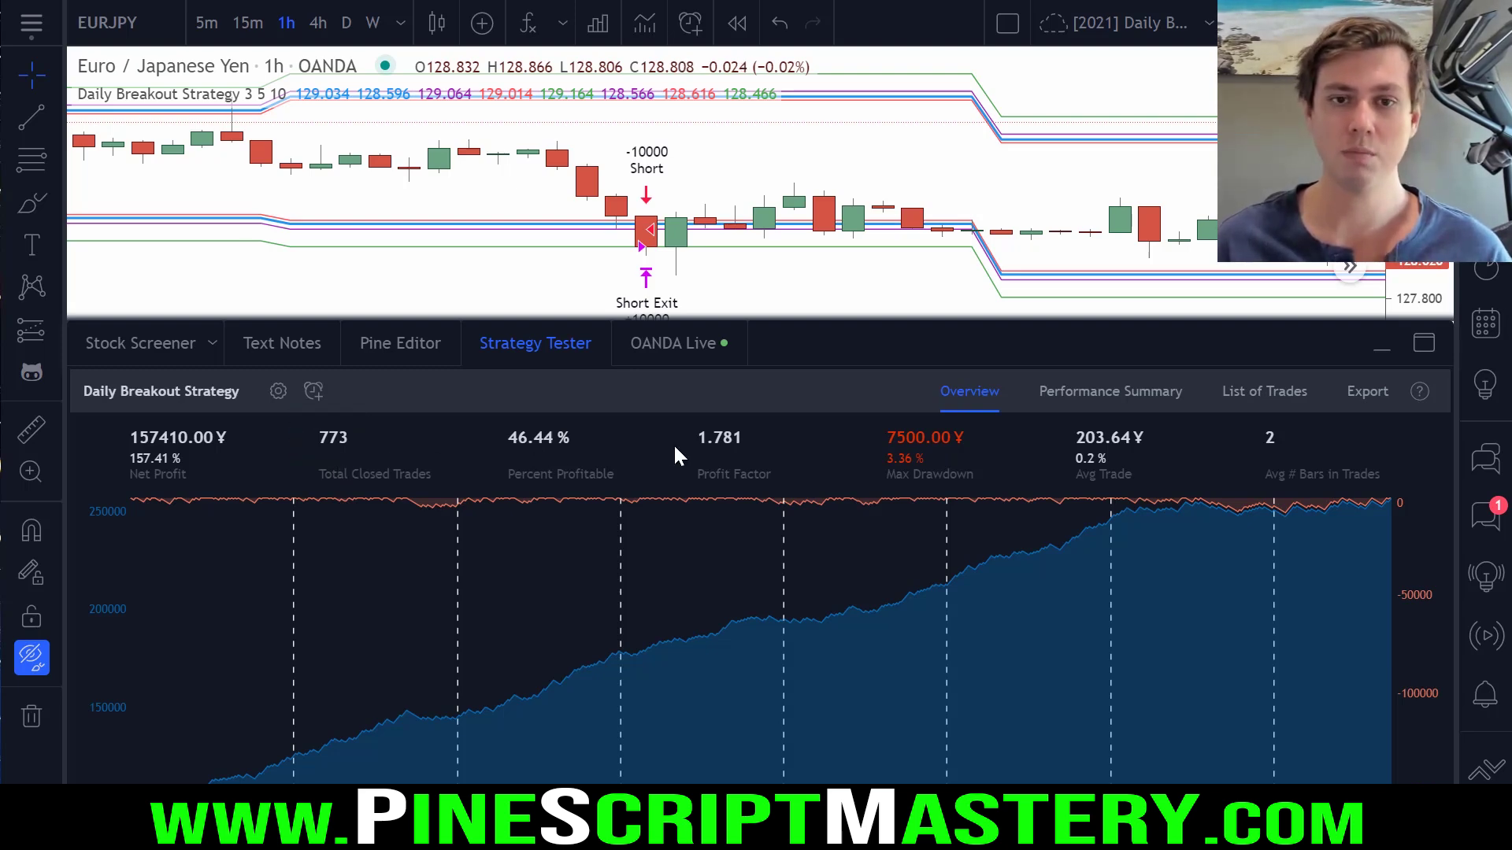
# Collapse the backtest results and pan the chart back to bars from 15 Aug
pyautogui.click(542, 344)
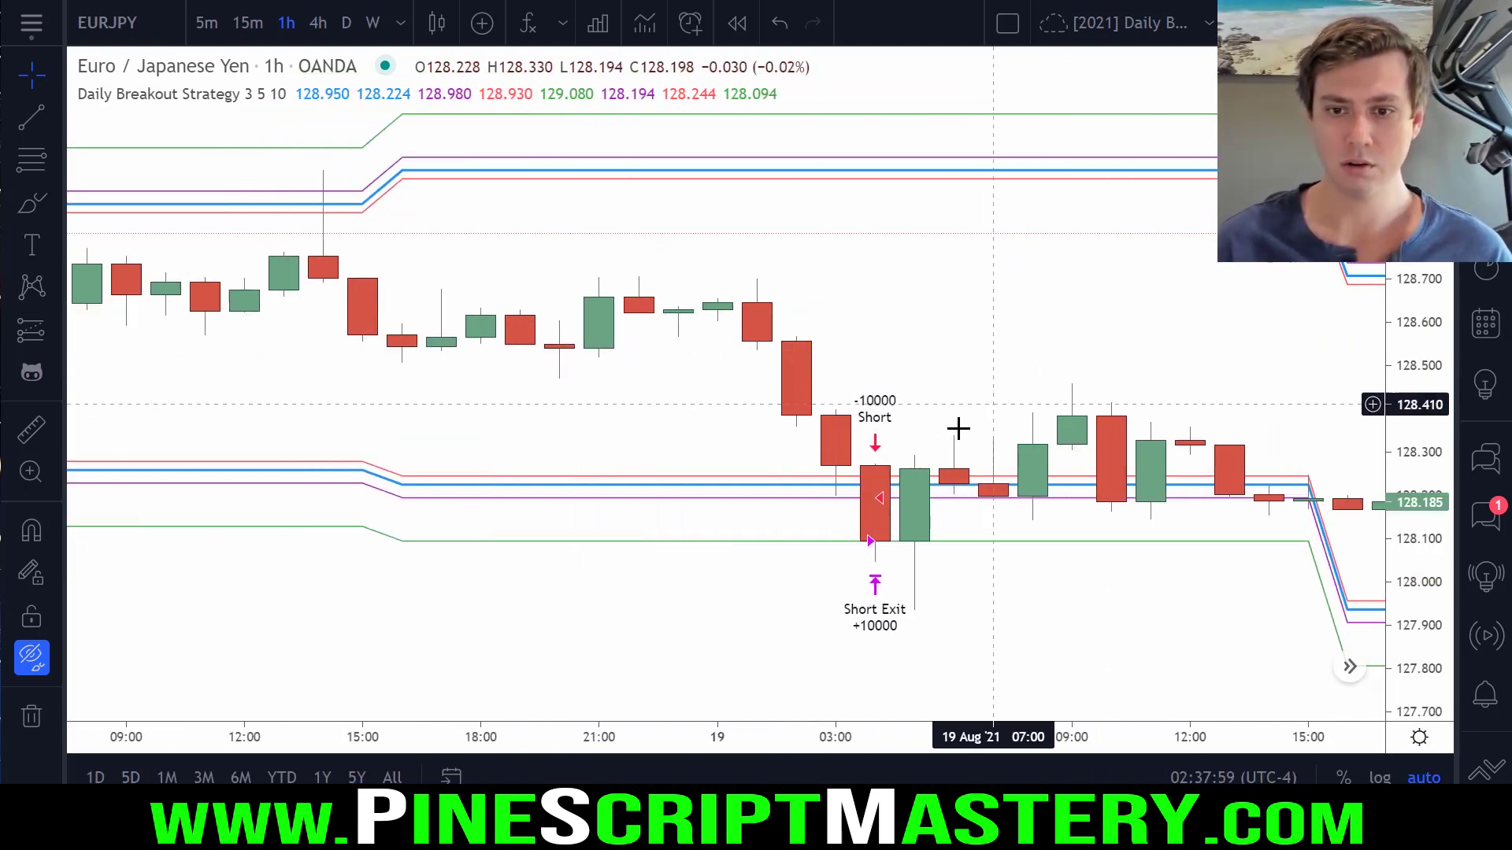
pyautogui.scroll(-5, 884, 441)
pyautogui.scroll(1, 884, 427)
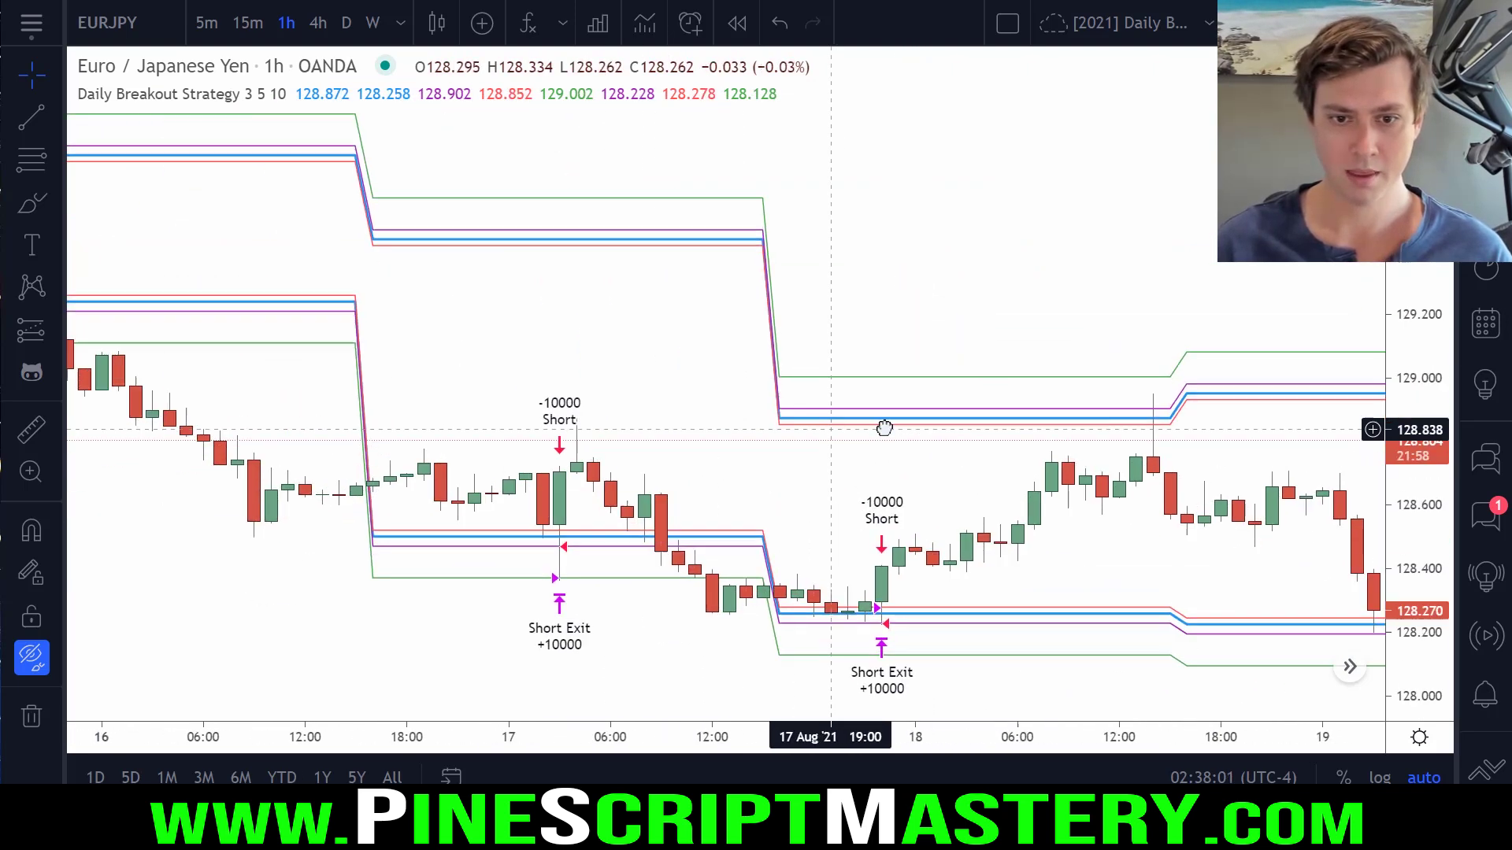
pyautogui.moveTo(885, 428); pyautogui.dragTo(1028, 426)
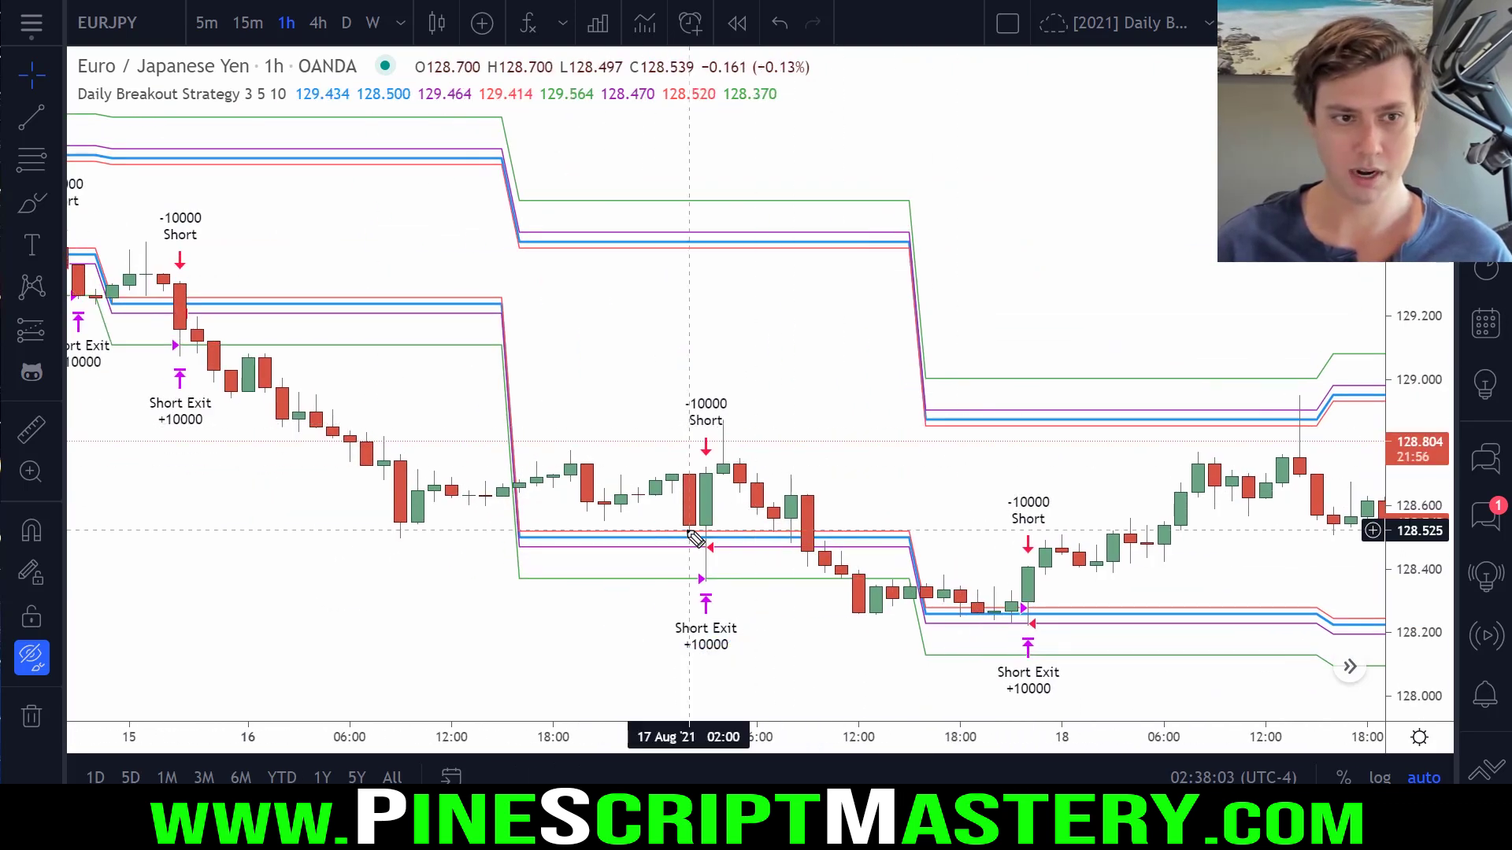
# Circle the trades on 15, 17, 19 and 22 Aug while panning forward through the chart
pyautogui.moveTo(212, 268); pyautogui.dragTo(229, 370)
pyautogui.moveTo(990, 596); pyautogui.dragTo(1063, 593)
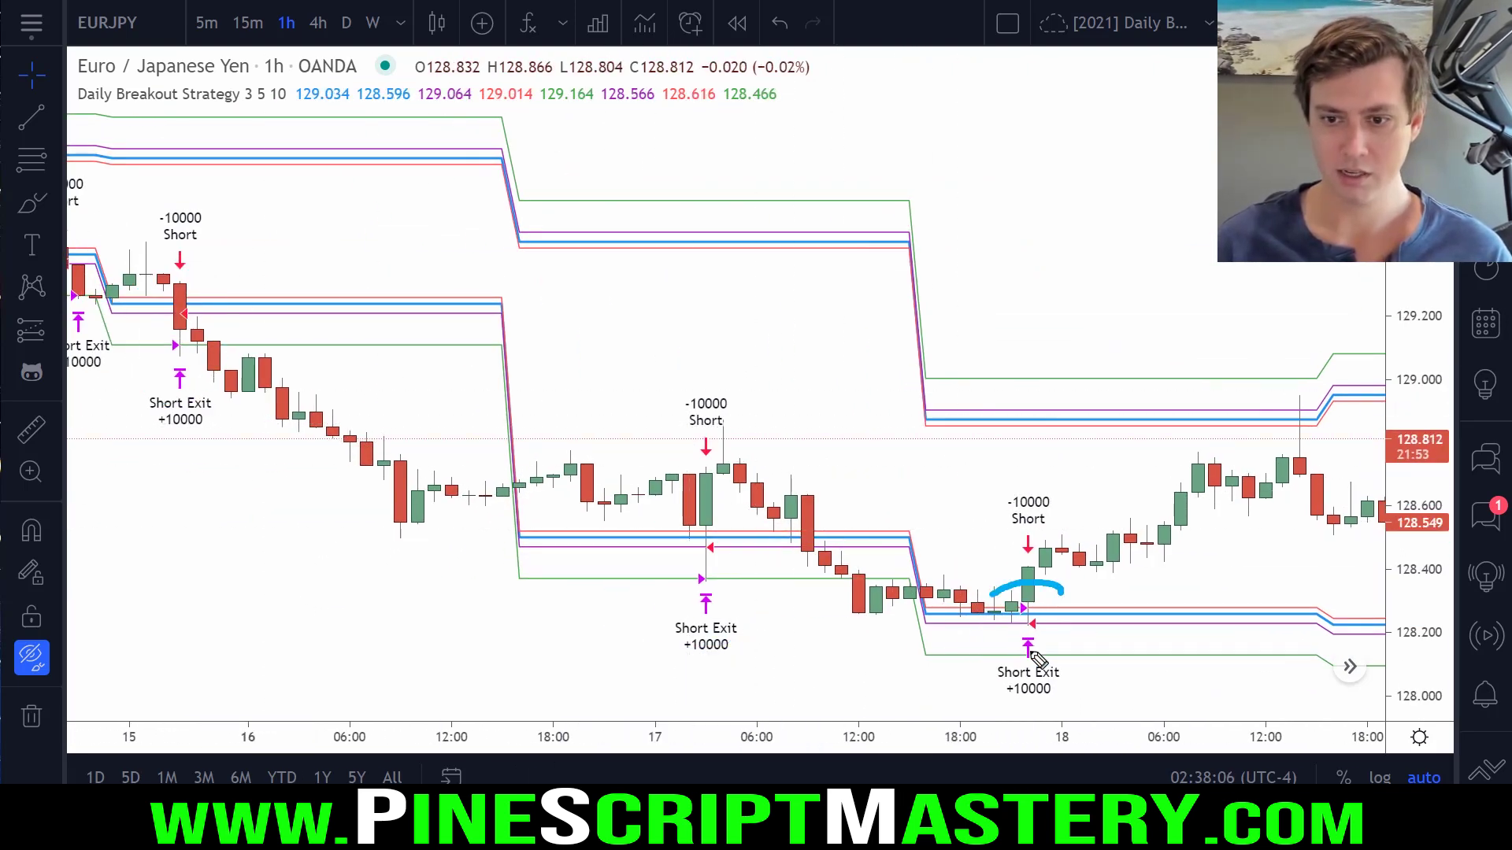
pyautogui.moveTo(1134, 428); pyautogui.dragTo(217, 429)
pyautogui.moveTo(732, 429); pyautogui.dragTo(590, 610)
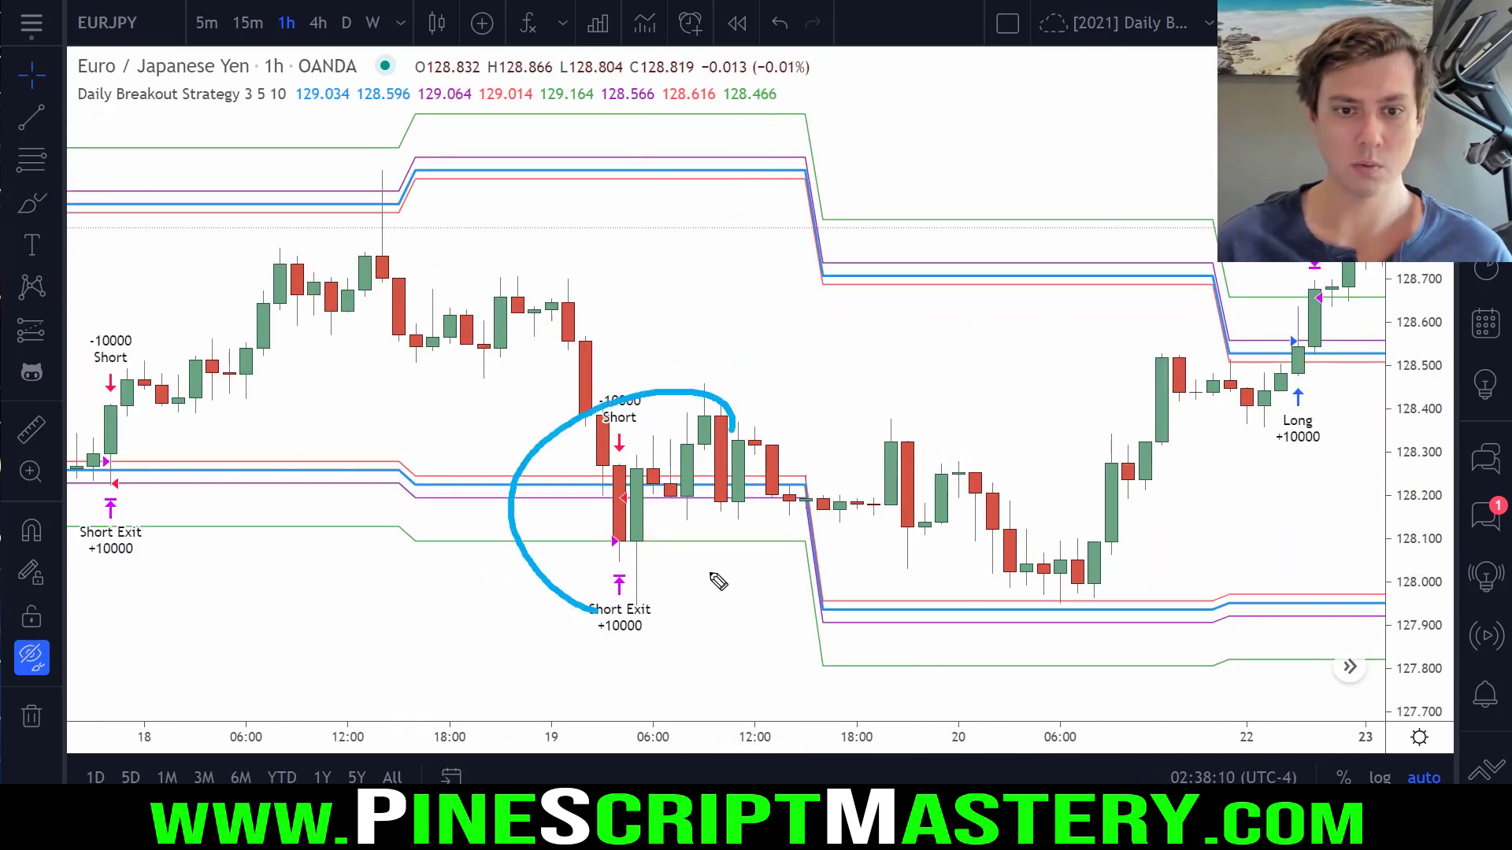
pyautogui.moveTo(1019, 347); pyautogui.dragTo(558, 347)
pyautogui.moveTo(882, 236)
pyautogui.mouseDown()
pyautogui.moveTo(719, 314)
pyautogui.moveTo(913, 259)
pyautogui.mouseUp()
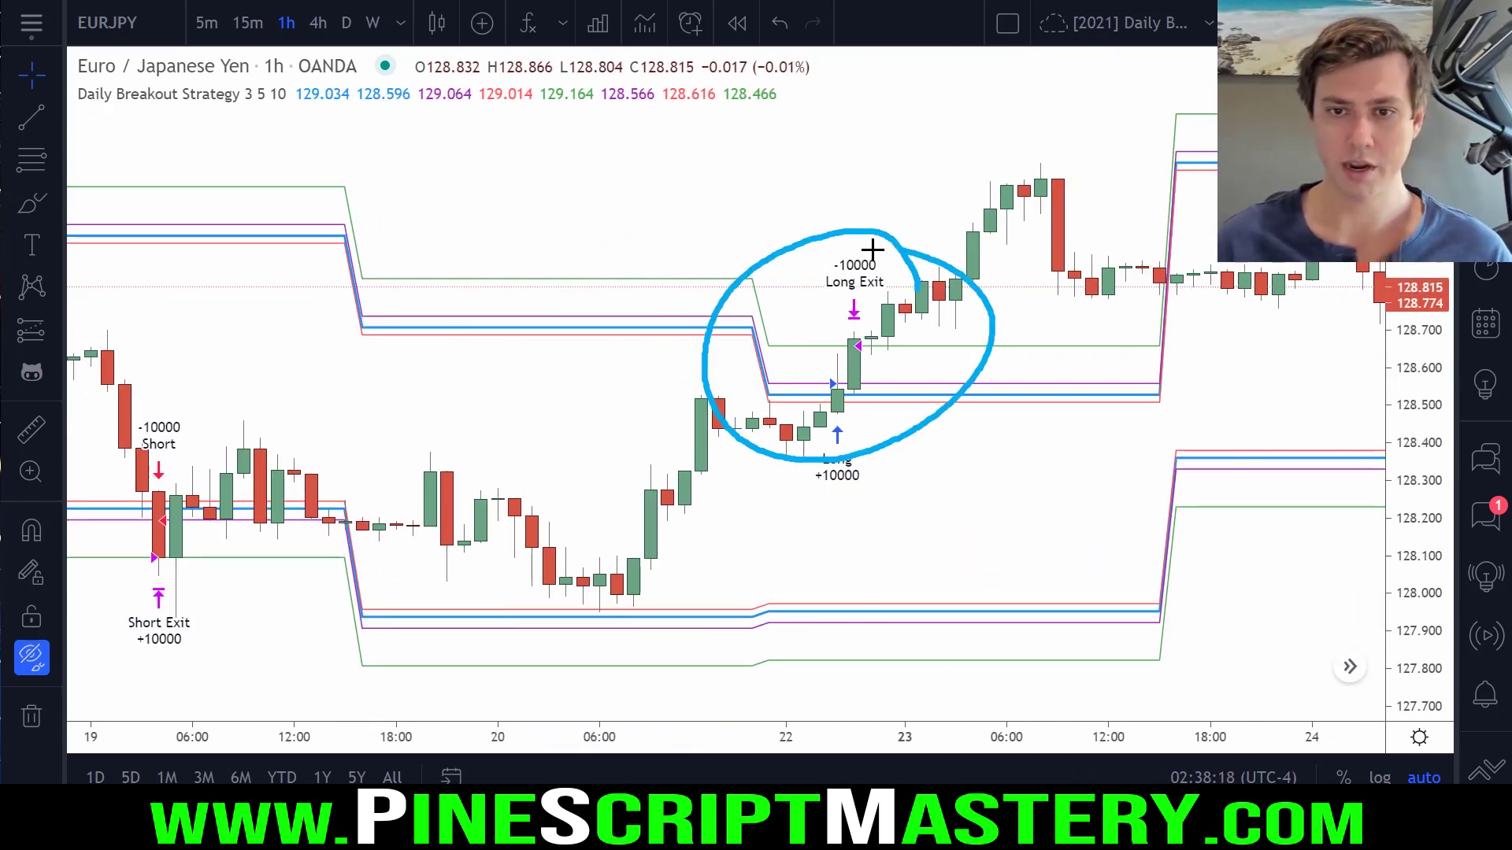
# Bring 19–23 Aug back into view, mark the 22 Aug long trade, then clear the annotations
pyautogui.scroll(-10, 875, 284)
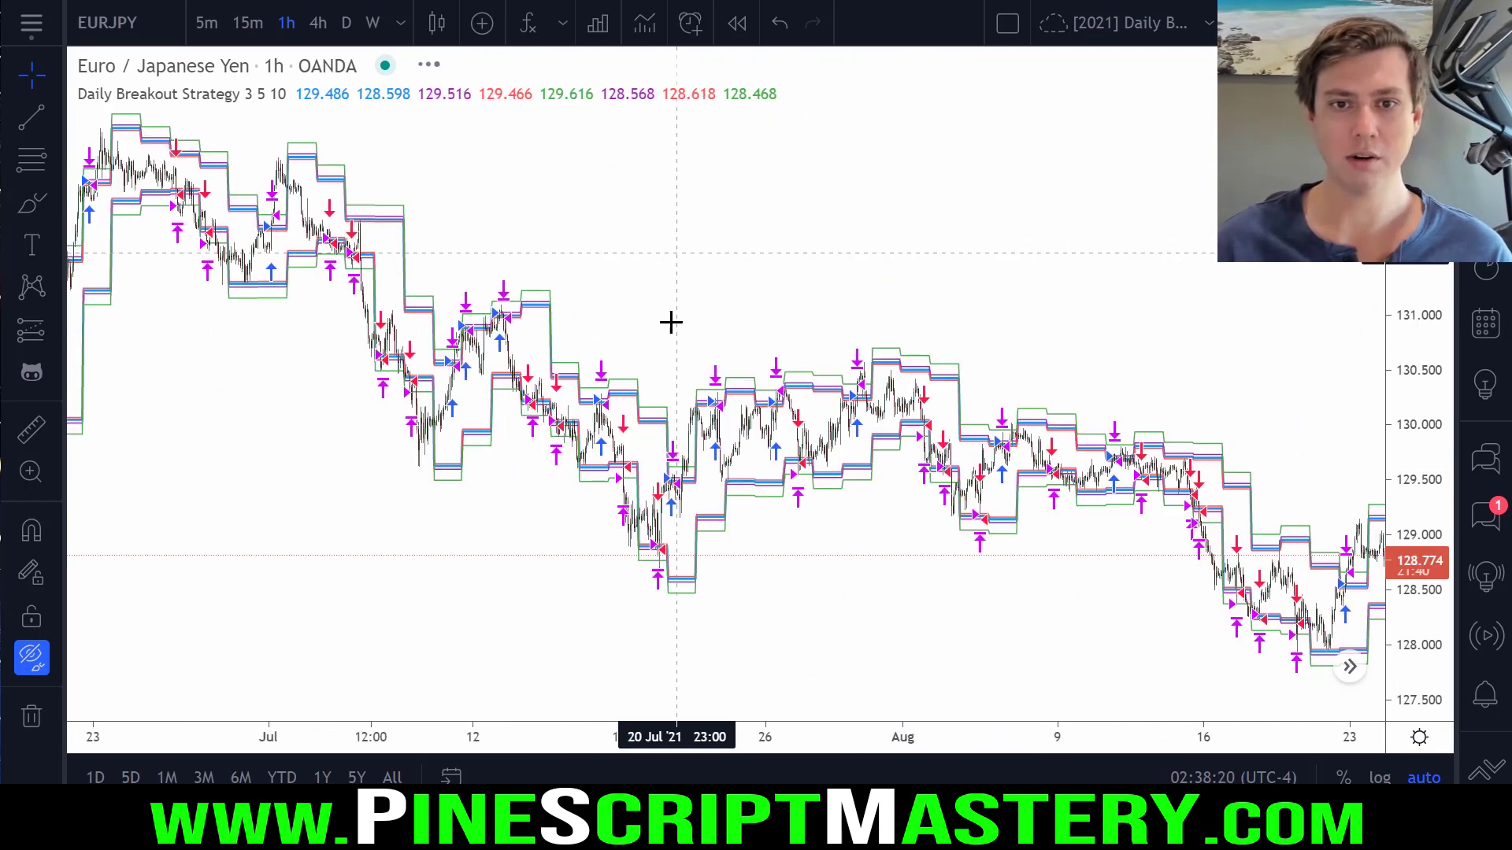
pyautogui.scroll(10, 1094, 381)
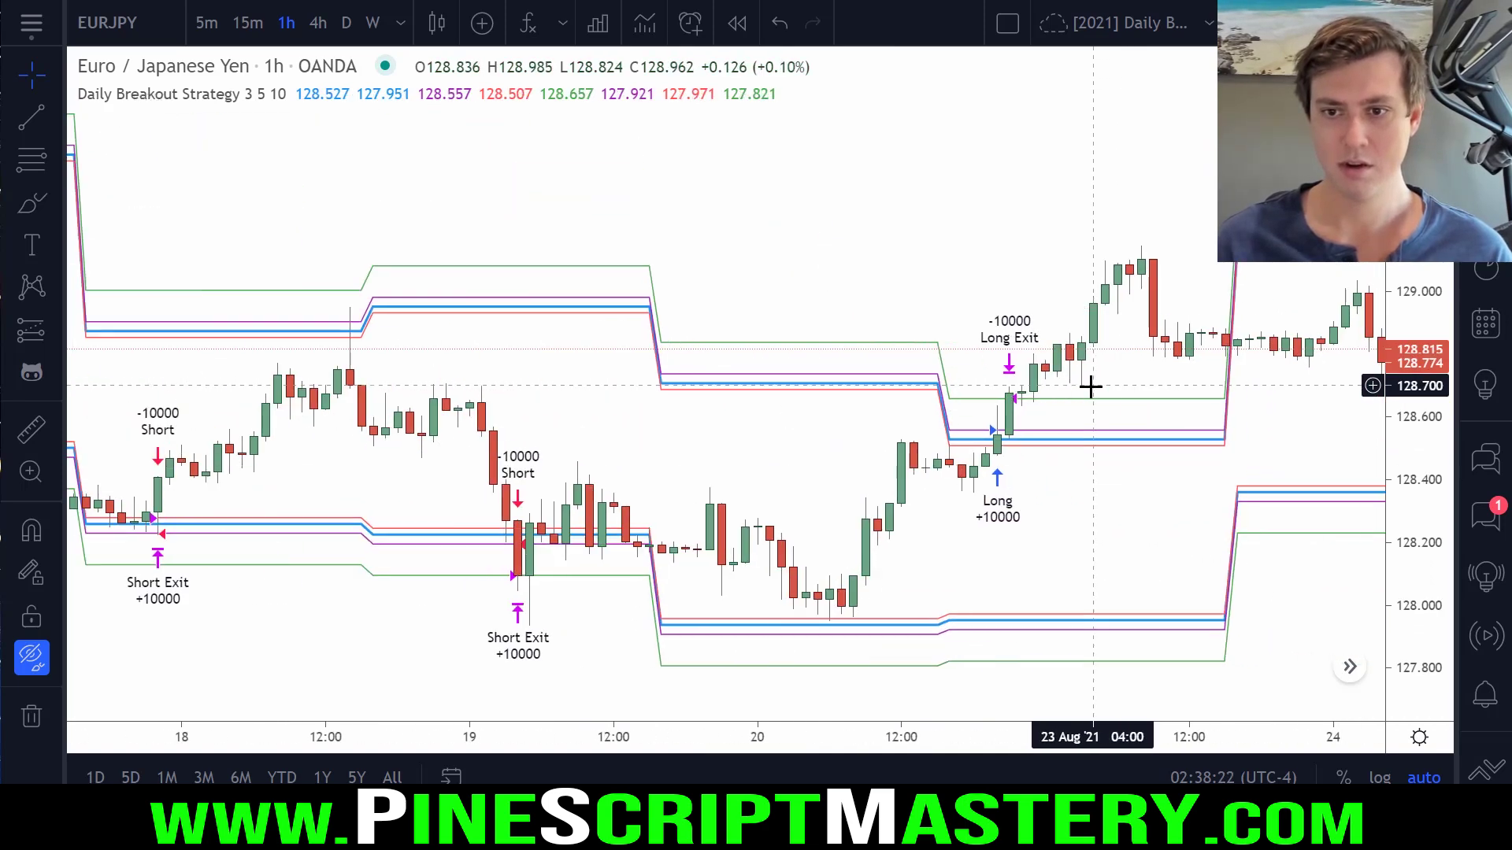
pyautogui.scroll(3, 1090, 386)
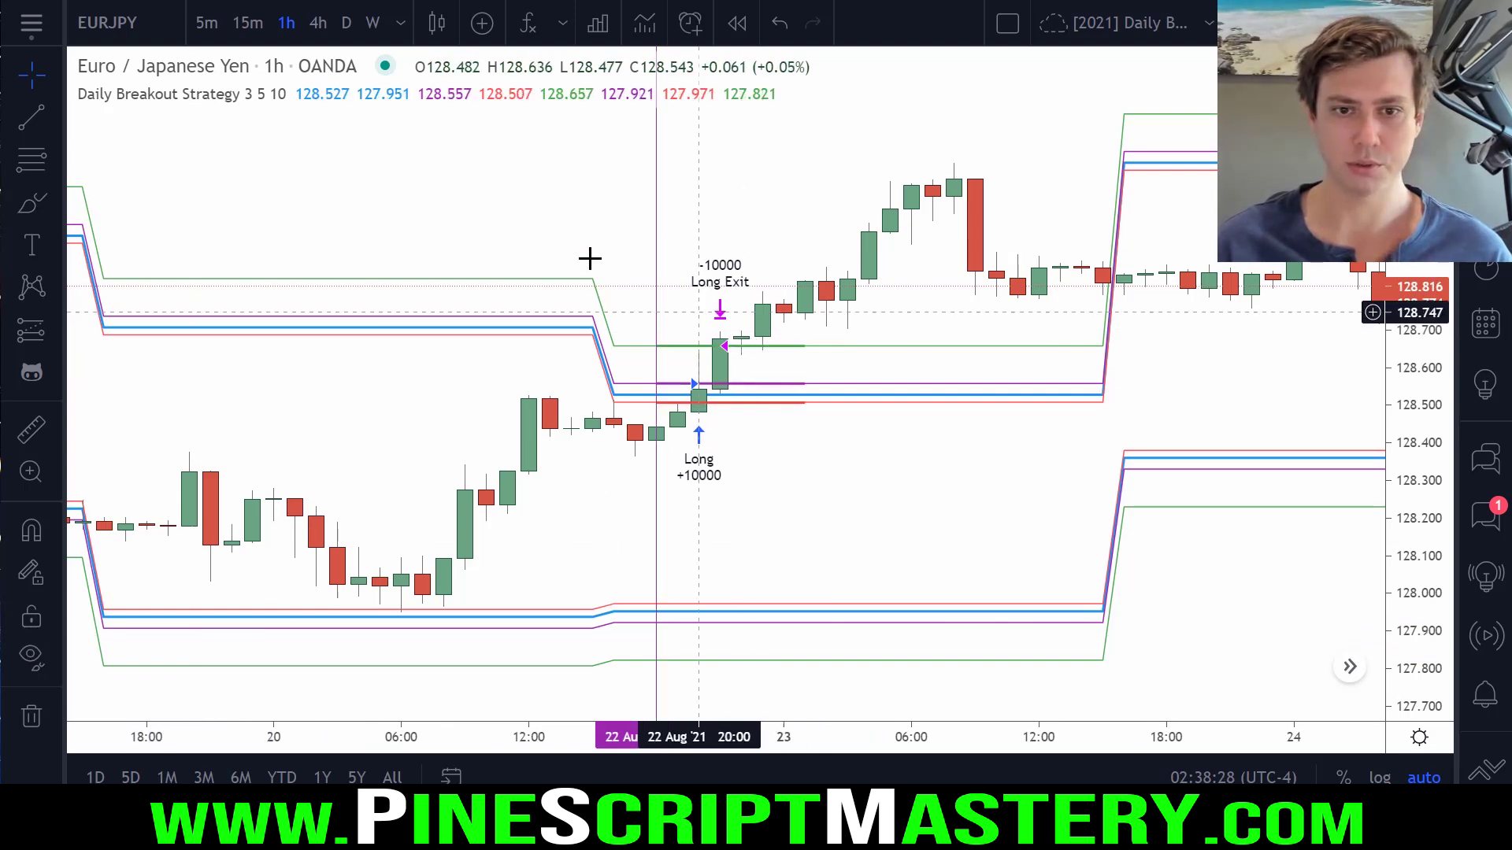
pyautogui.moveTo(590, 257)
pyautogui.mouseDown()
pyautogui.moveTo(834, 219)
pyautogui.moveTo(1039, 256)
pyautogui.moveTo(1039, 531)
pyautogui.mouseUp()
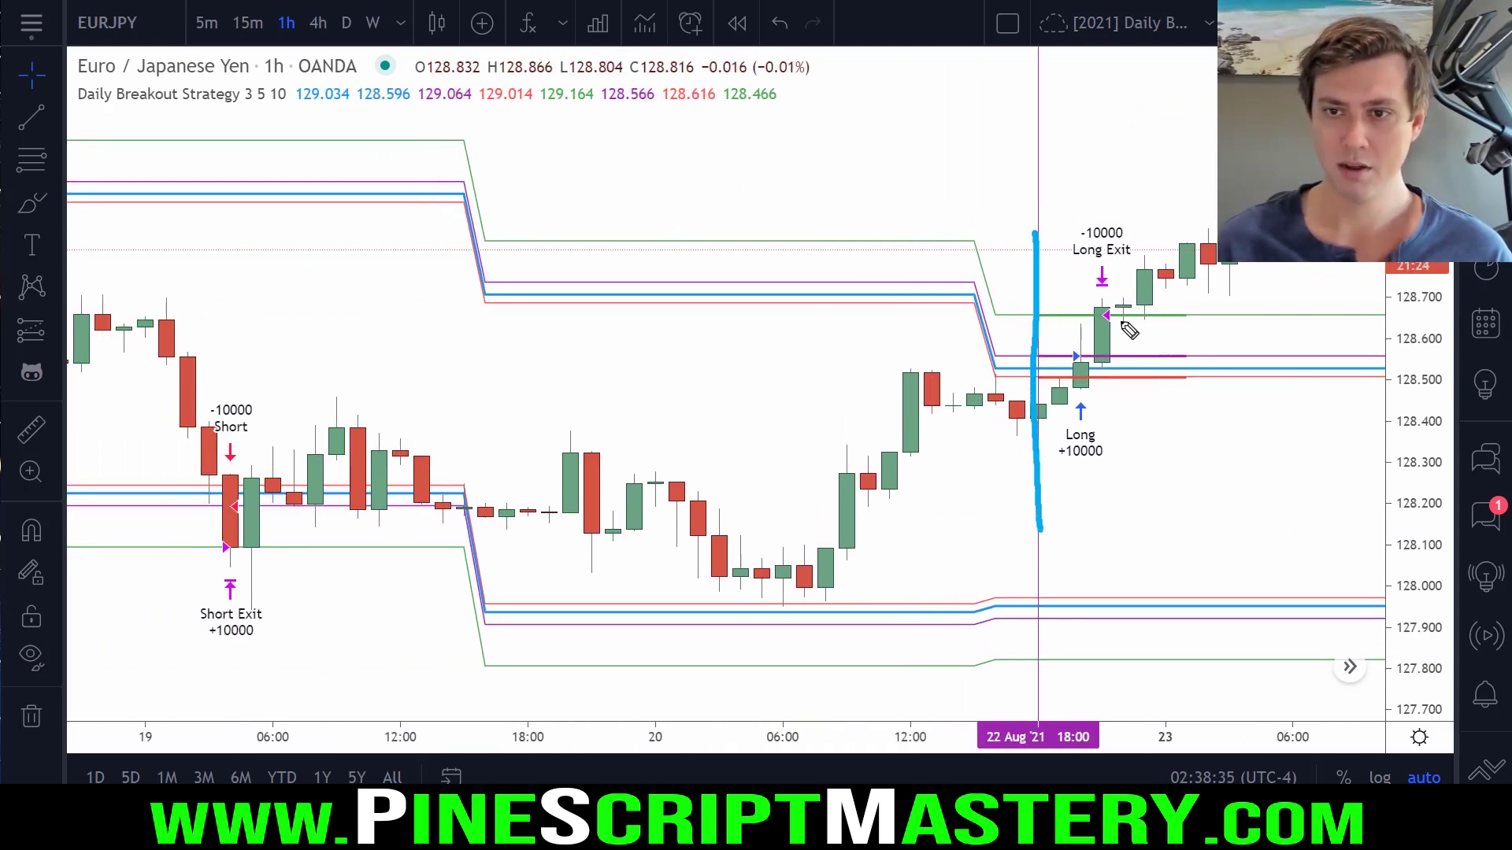
pyautogui.moveTo(1157, 236)
pyautogui.mouseDown()
pyautogui.moveTo(1248, 268)
pyautogui.moveTo(1103, 228)
pyautogui.moveTo(1059, 181)
pyautogui.mouseUp()
pyautogui.press('Escape')
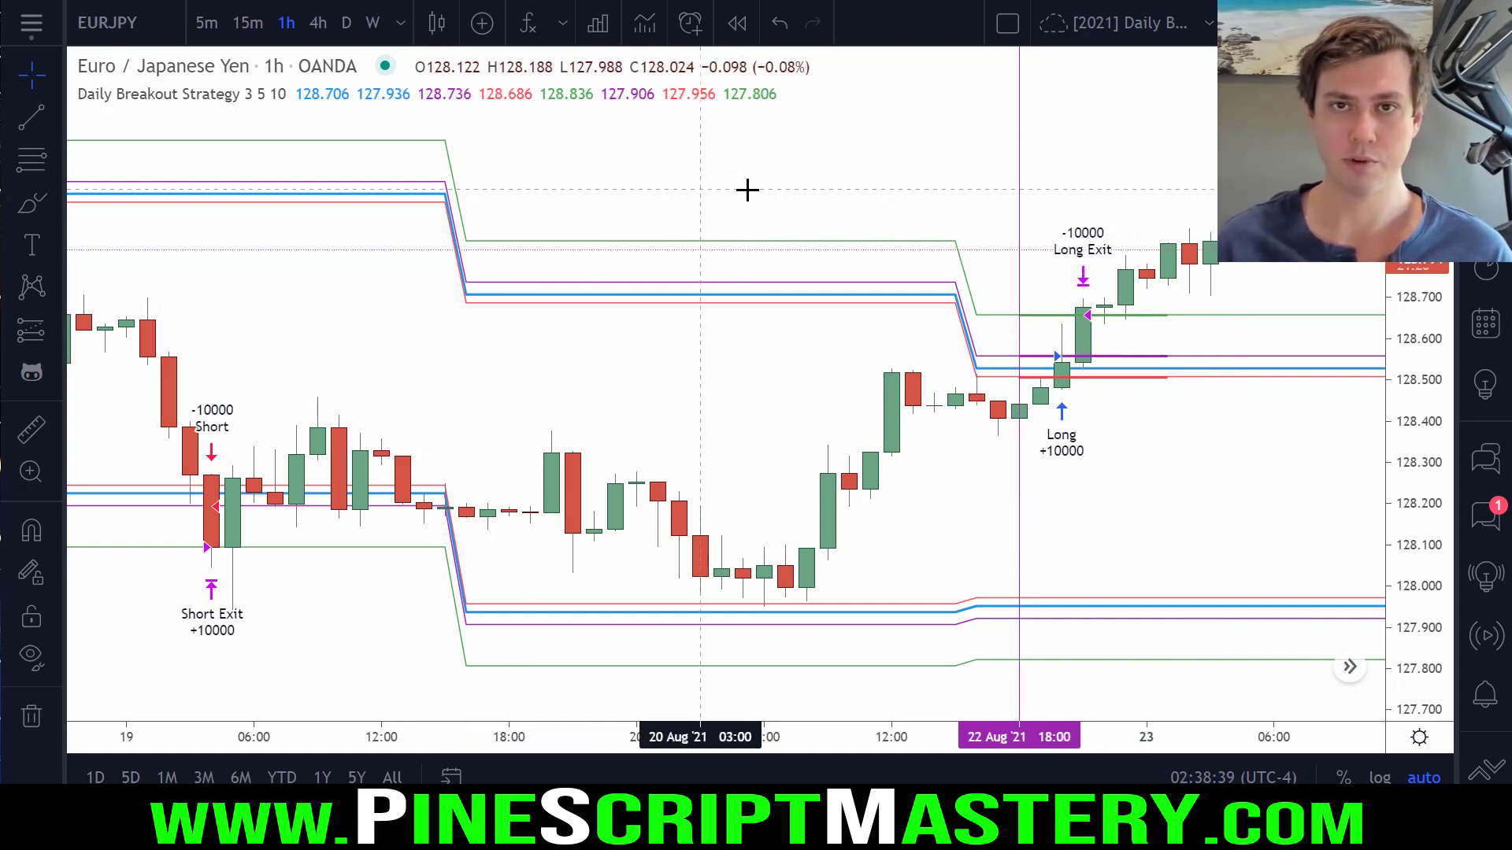
# Mark the long entry's breakout point, entry candle and exit bar, then hide the Daily Breakout Strategy
pyautogui.scroll(5, 1066, 223)
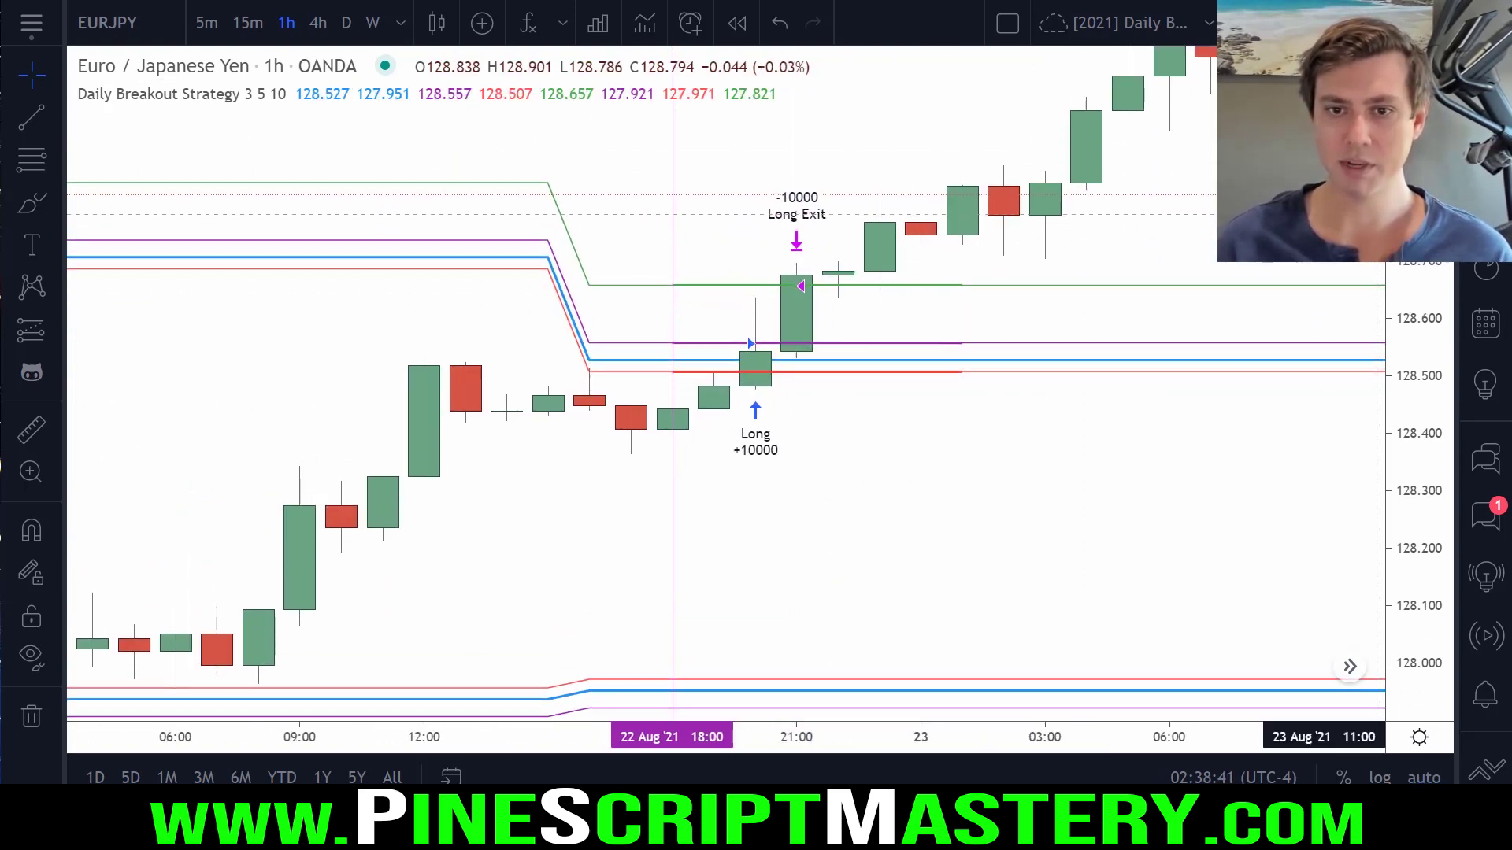
pyautogui.hscroll(-3, 1248, 311)
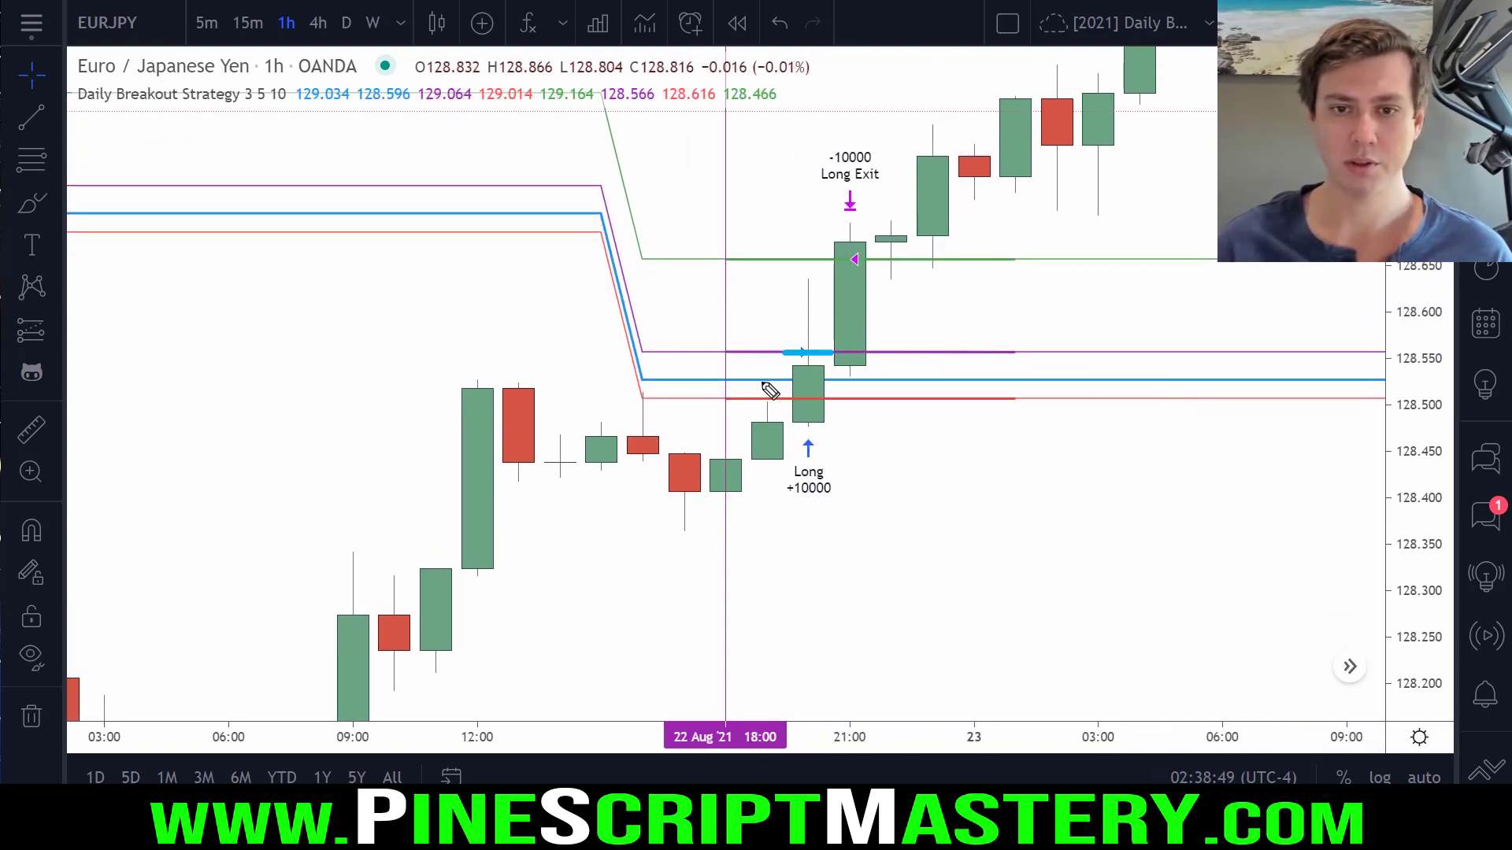
pyautogui.moveTo(761, 382); pyautogui.dragTo(764, 359)
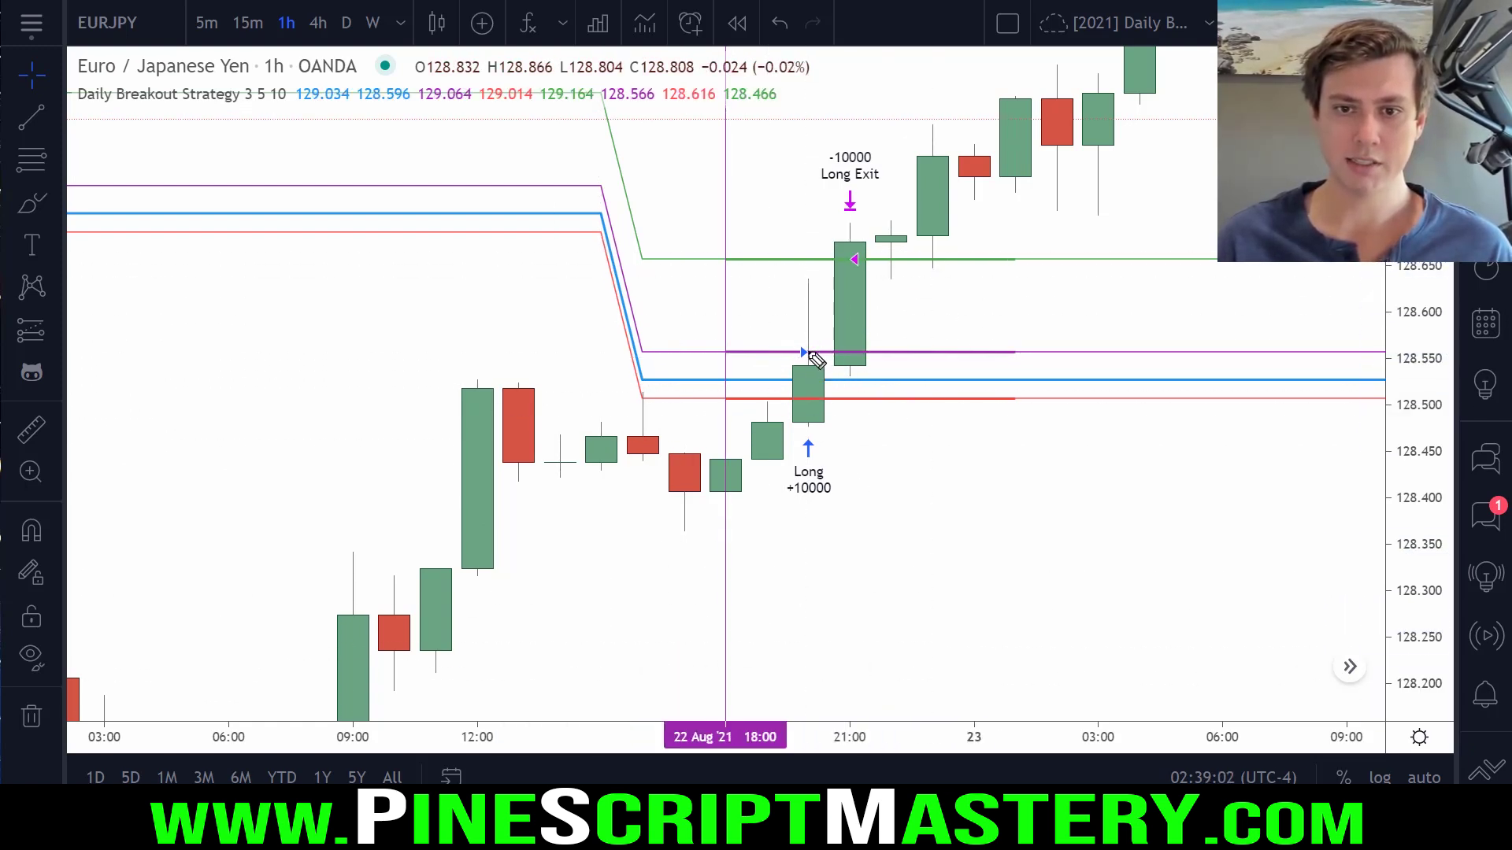
pyautogui.moveTo(788, 526)
pyautogui.mouseDown()
pyautogui.moveTo(817, 506)
pyautogui.moveTo(815, 612)
pyautogui.mouseUp()
pyautogui.moveTo(865, 243)
pyautogui.mouseDown()
pyautogui.moveTo(897, 247)
pyautogui.moveTo(886, 238)
pyautogui.mouseUp()
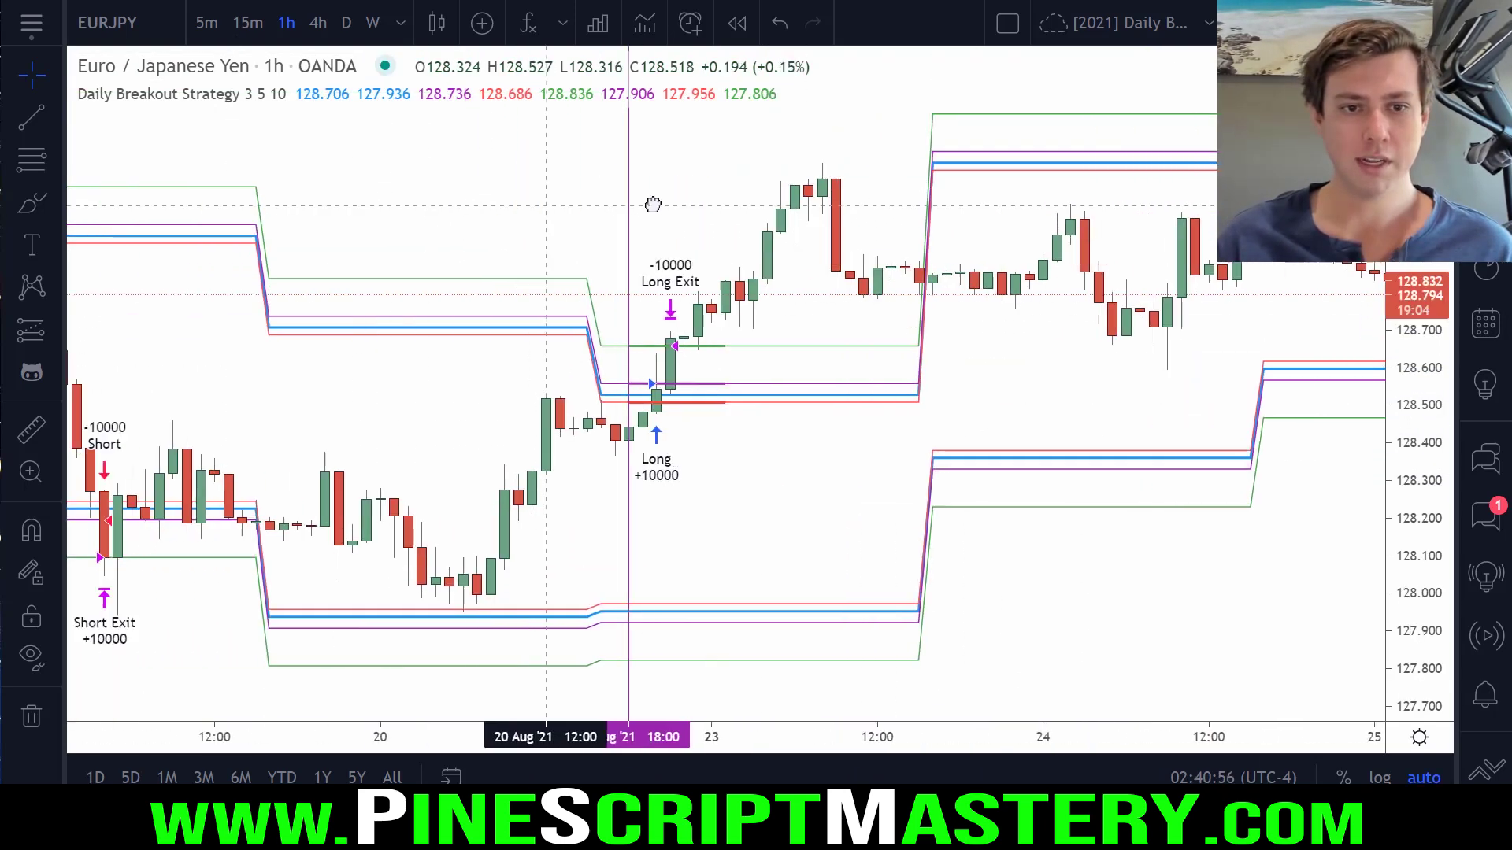
pyautogui.click(307, 93)
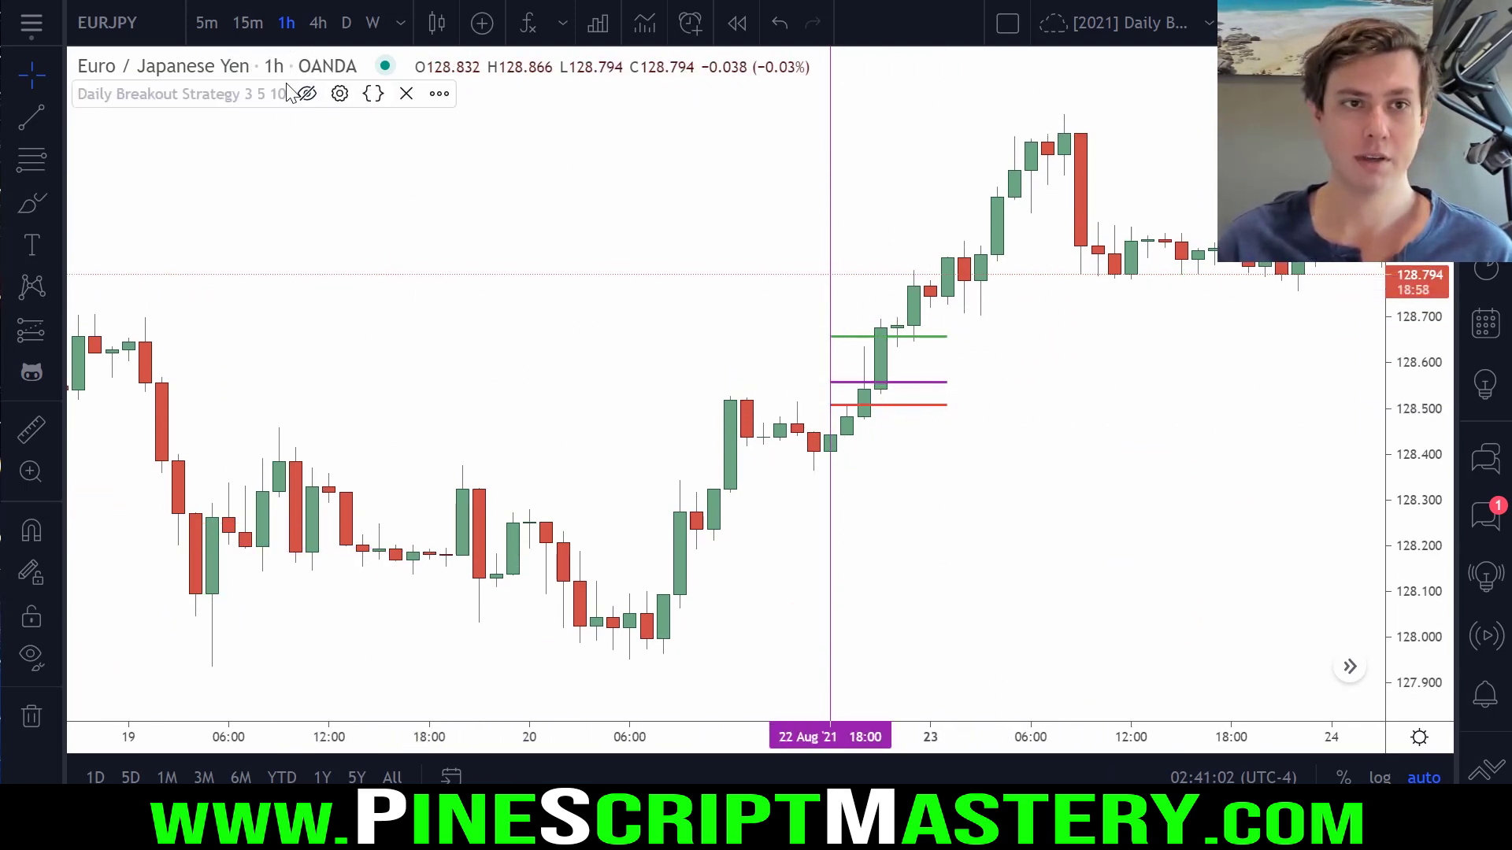
# Switch to 15-minute candles and zoom in on the 22 Aug breakout around the level lines
pyautogui.click(250, 22)
pyautogui.scroll(5, 926, 270)
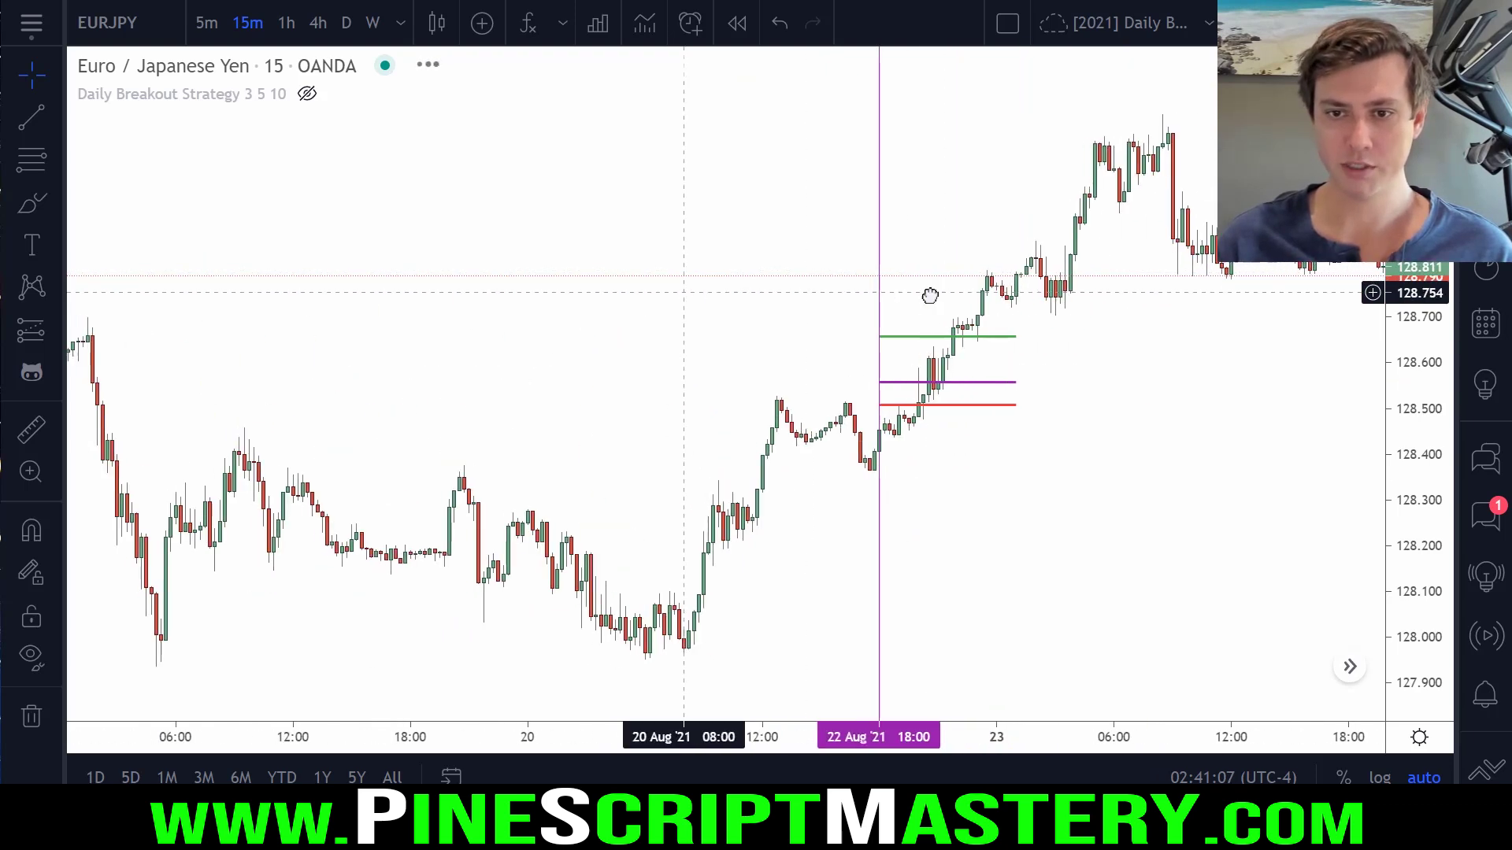
pyautogui.moveTo(1399, 450); pyautogui.dragTo(1208, 257)
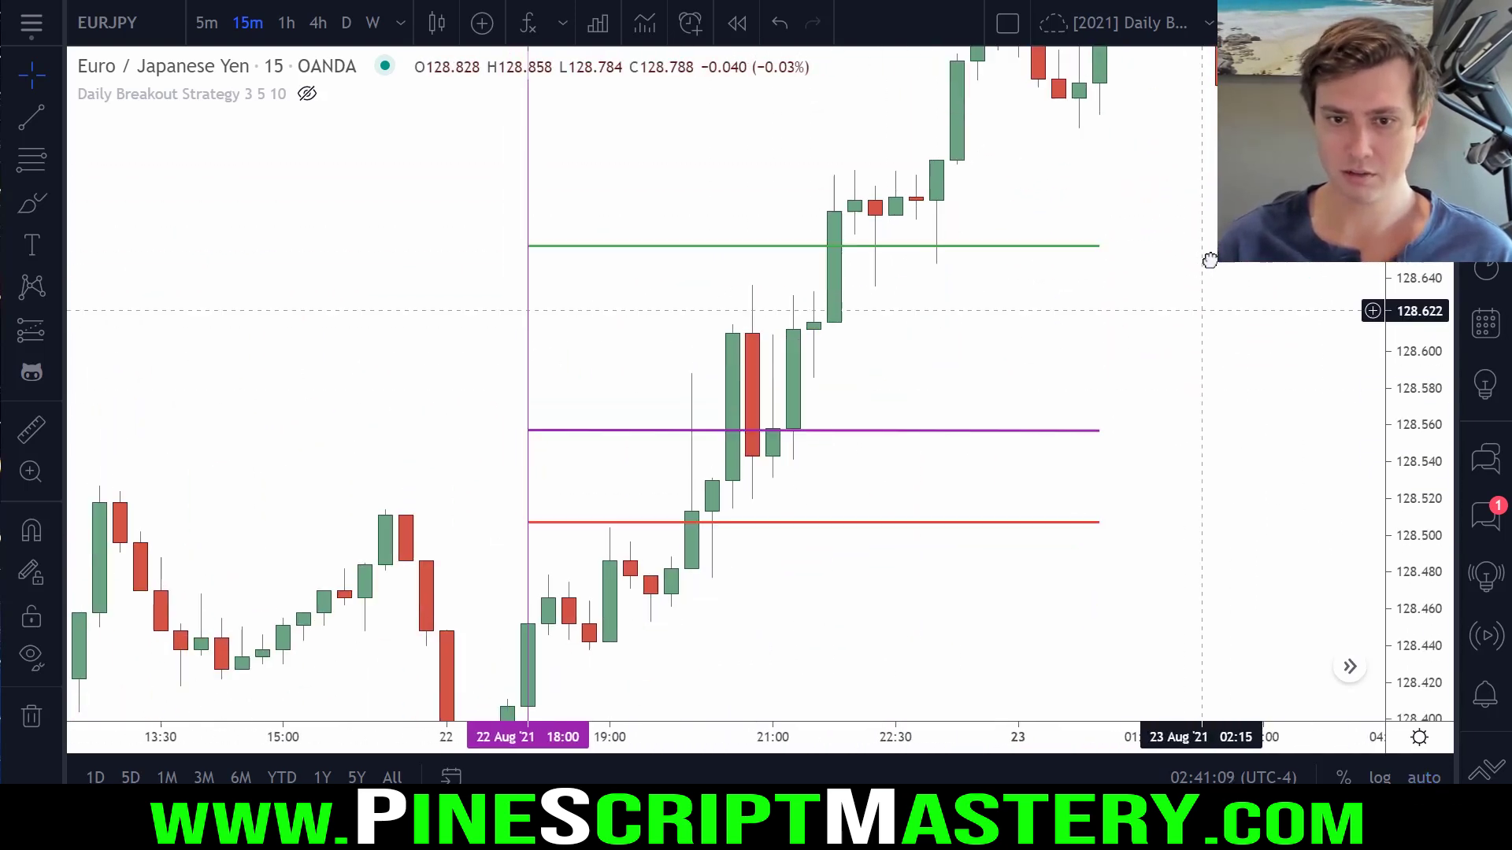
pyautogui.moveTo(1137, 341); pyautogui.dragTo(1261, 313)
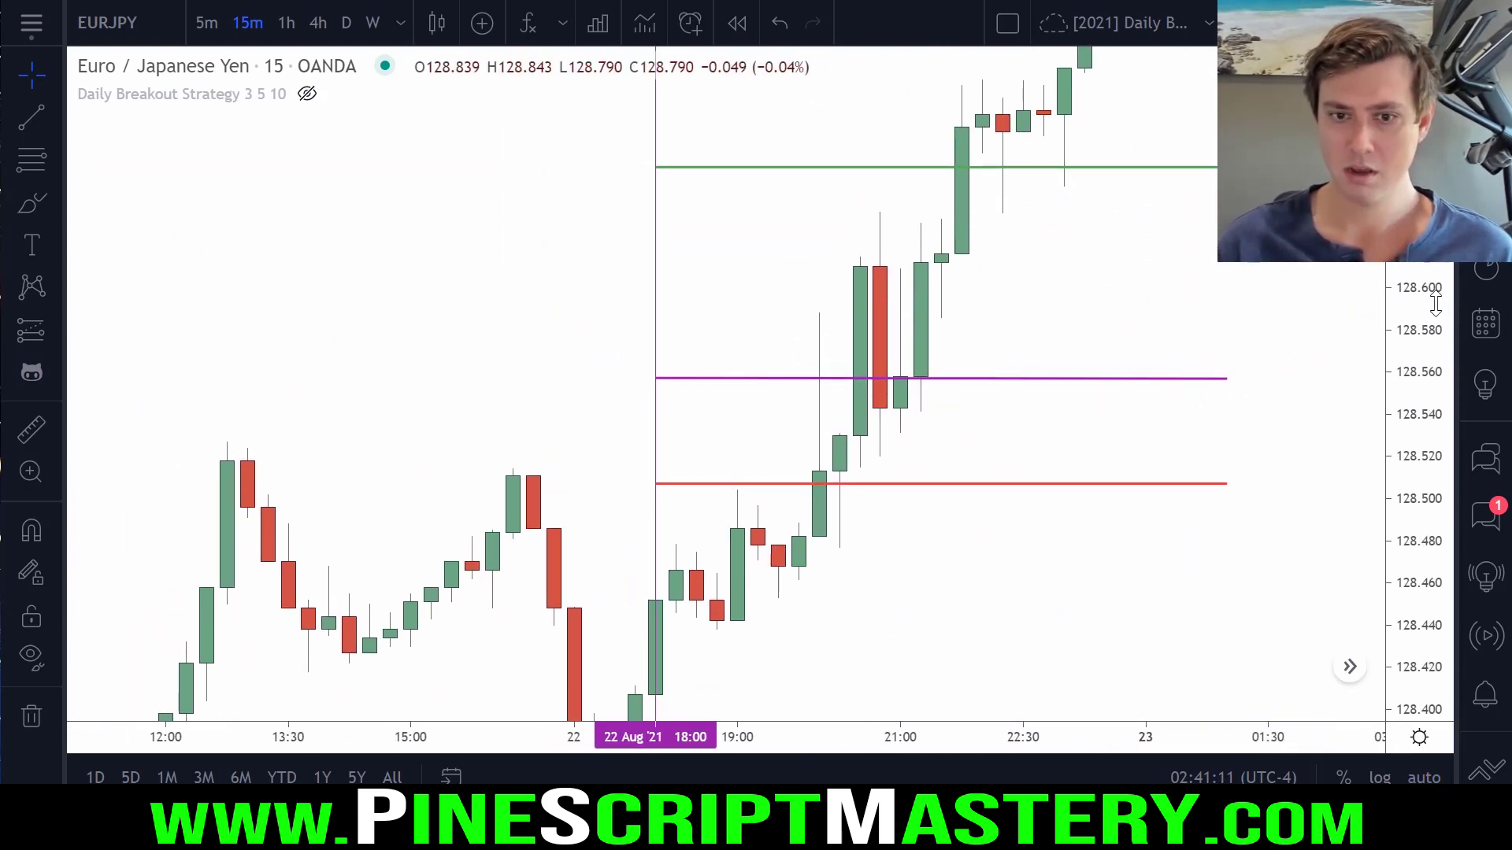
pyautogui.moveTo(1417, 409); pyautogui.dragTo(1459, 474)
pyautogui.moveTo(1189, 496); pyautogui.dragTo(1241, 432)
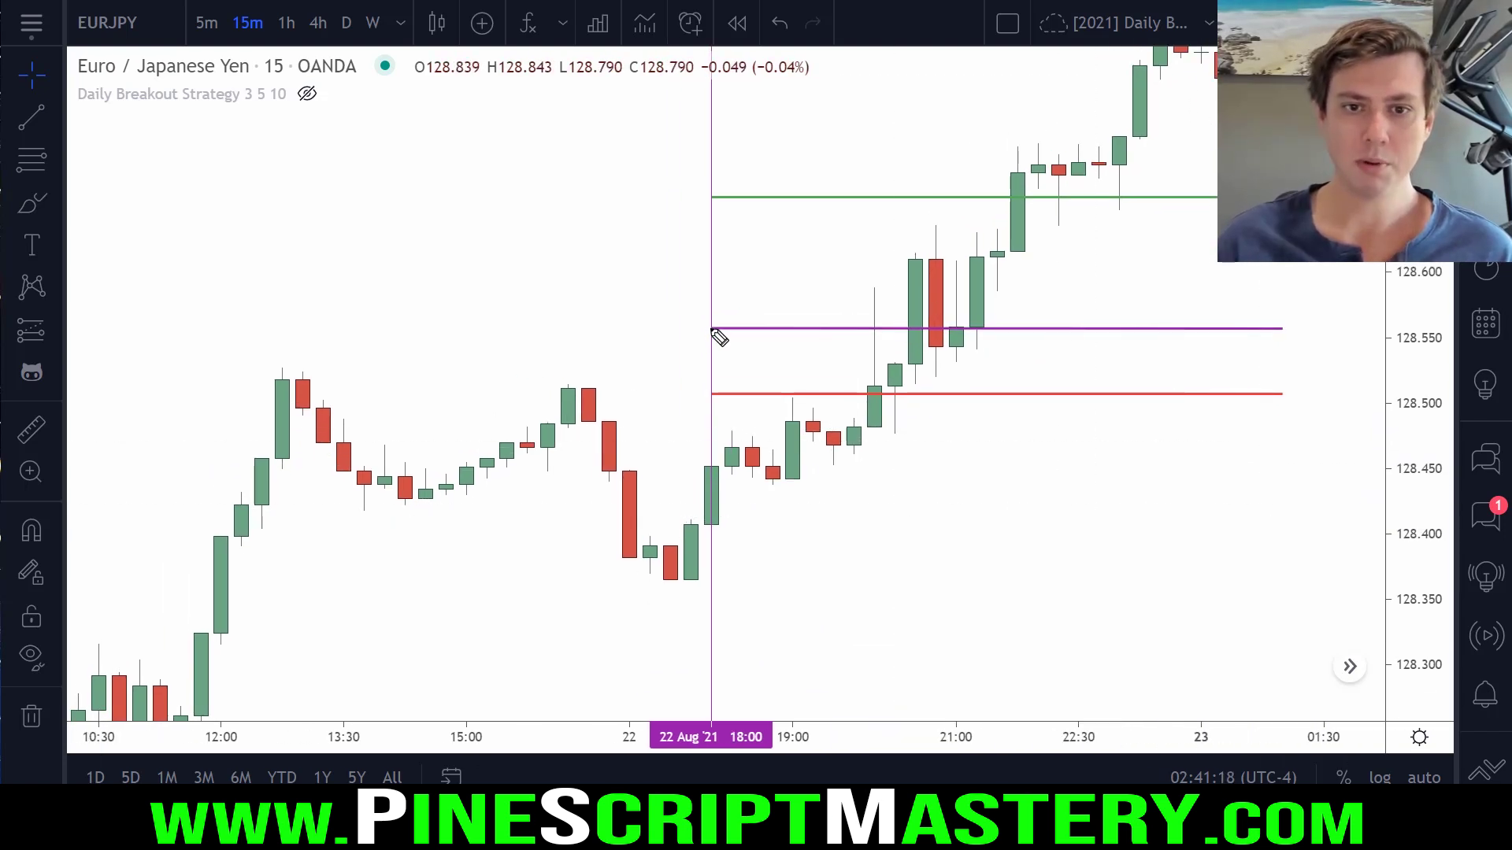
# Annotate the prior high, the wick crossing the purple level and the move to the red level
pyautogui.moveTo(708, 327)
pyautogui.mouseDown()
pyautogui.moveTo(293, 329)
pyautogui.moveTo(369, 366)
pyautogui.moveTo(315, 365)
pyautogui.mouseUp()
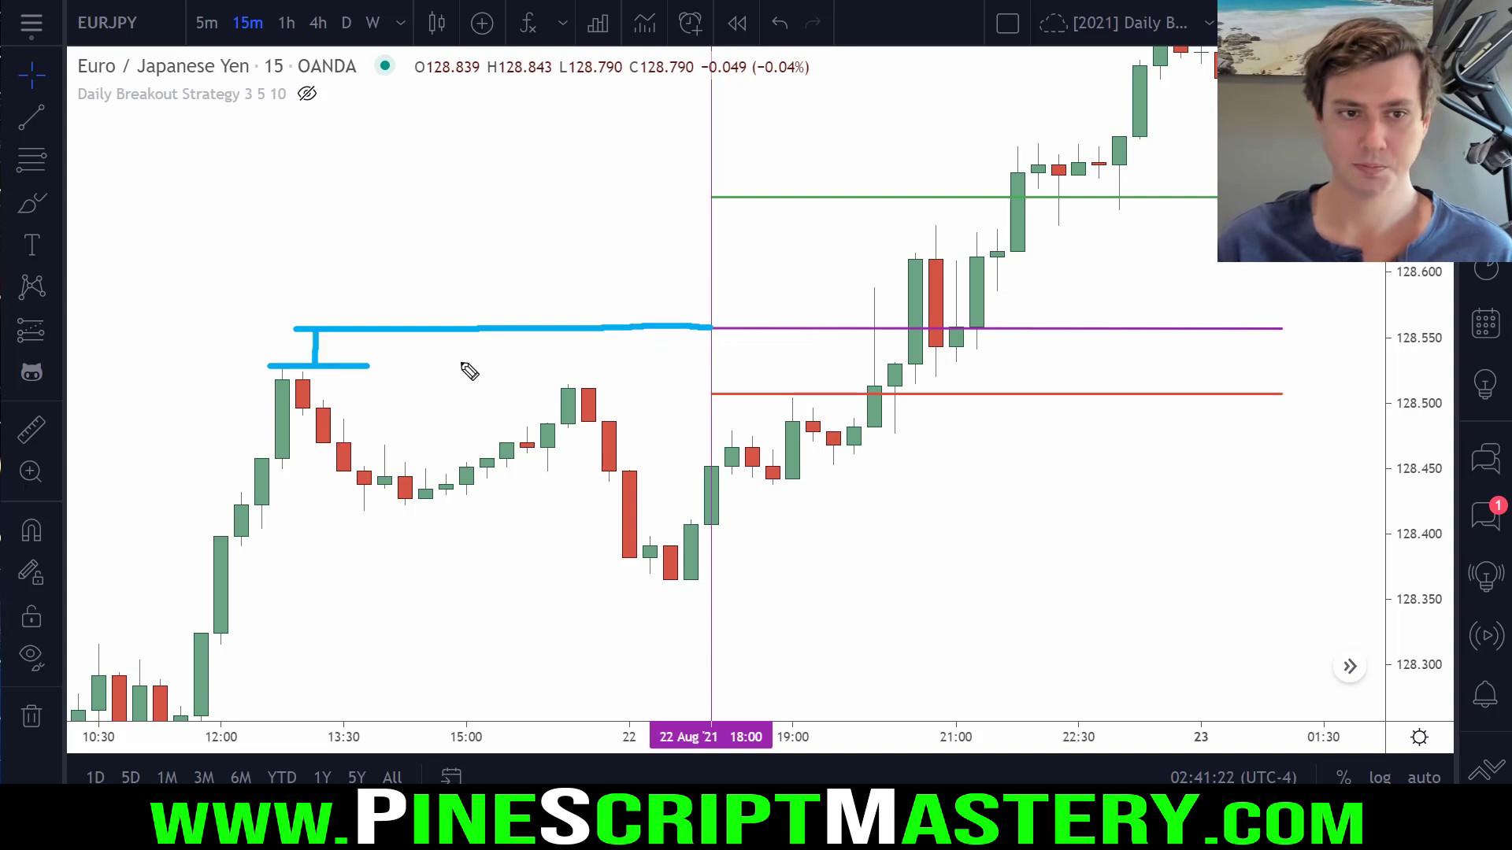
pyautogui.moveTo(670, 580)
pyautogui.mouseDown()
pyautogui.moveTo(723, 466)
pyautogui.moveTo(745, 444)
pyautogui.moveTo(768, 477)
pyautogui.moveTo(794, 398)
pyautogui.moveTo(829, 460)
pyautogui.moveTo(866, 329)
pyautogui.mouseUp()
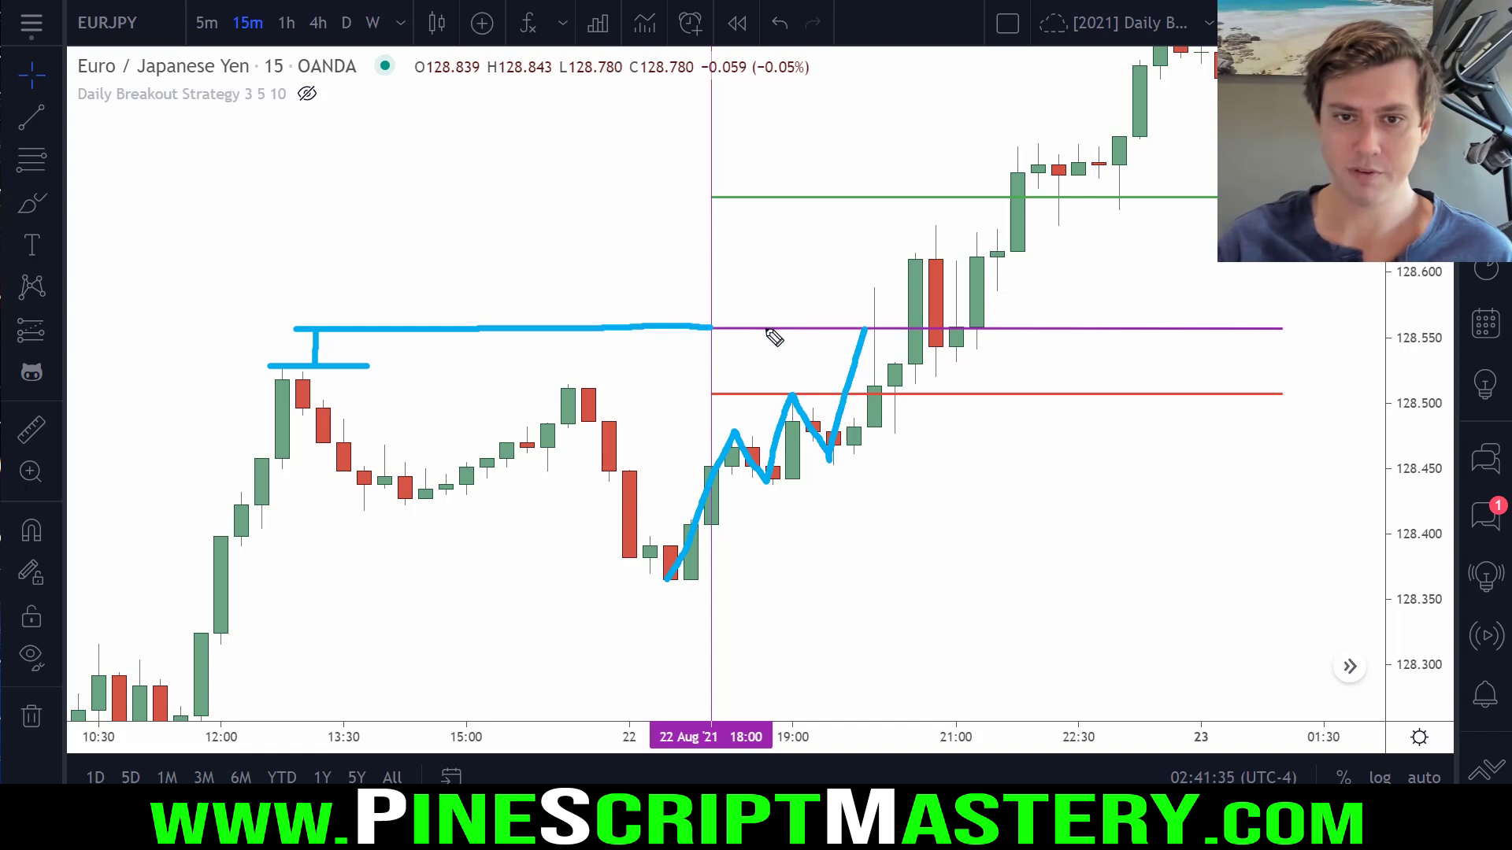
pyautogui.moveTo(712, 330)
pyautogui.mouseDown()
pyautogui.moveTo(854, 329)
pyautogui.moveTo(884, 315)
pyautogui.moveTo(877, 280)
pyautogui.moveTo(900, 295)
pyautogui.moveTo(886, 276)
pyautogui.mouseUp()
pyautogui.press('Escape')
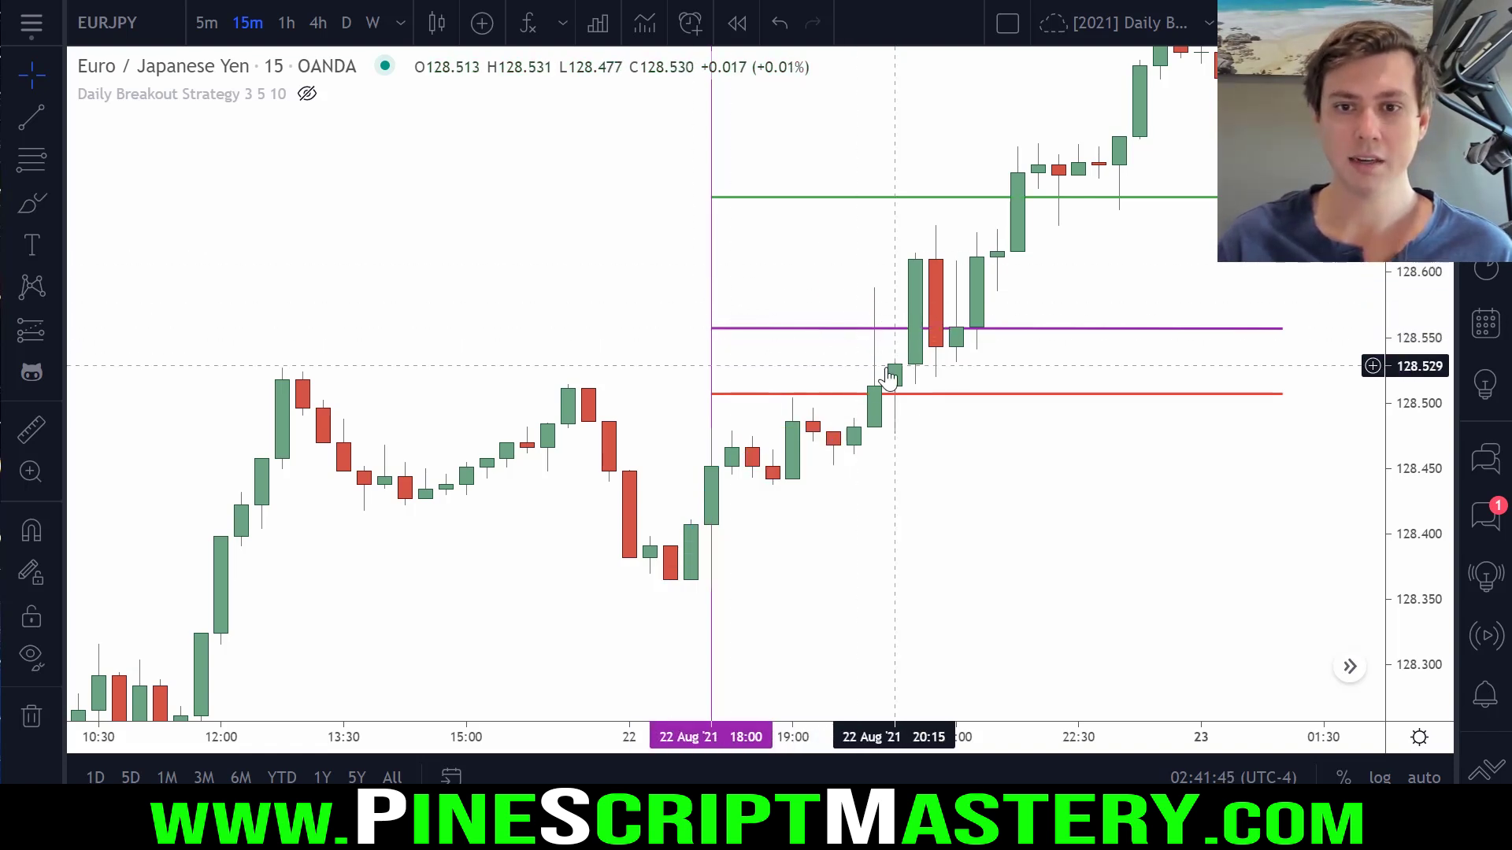
pyautogui.moveTo(874, 293); pyautogui.dragTo(871, 271)
pyautogui.moveTo(874, 340)
pyautogui.mouseDown()
pyautogui.moveTo(874, 396)
pyautogui.moveTo(911, 398)
pyautogui.mouseUp()
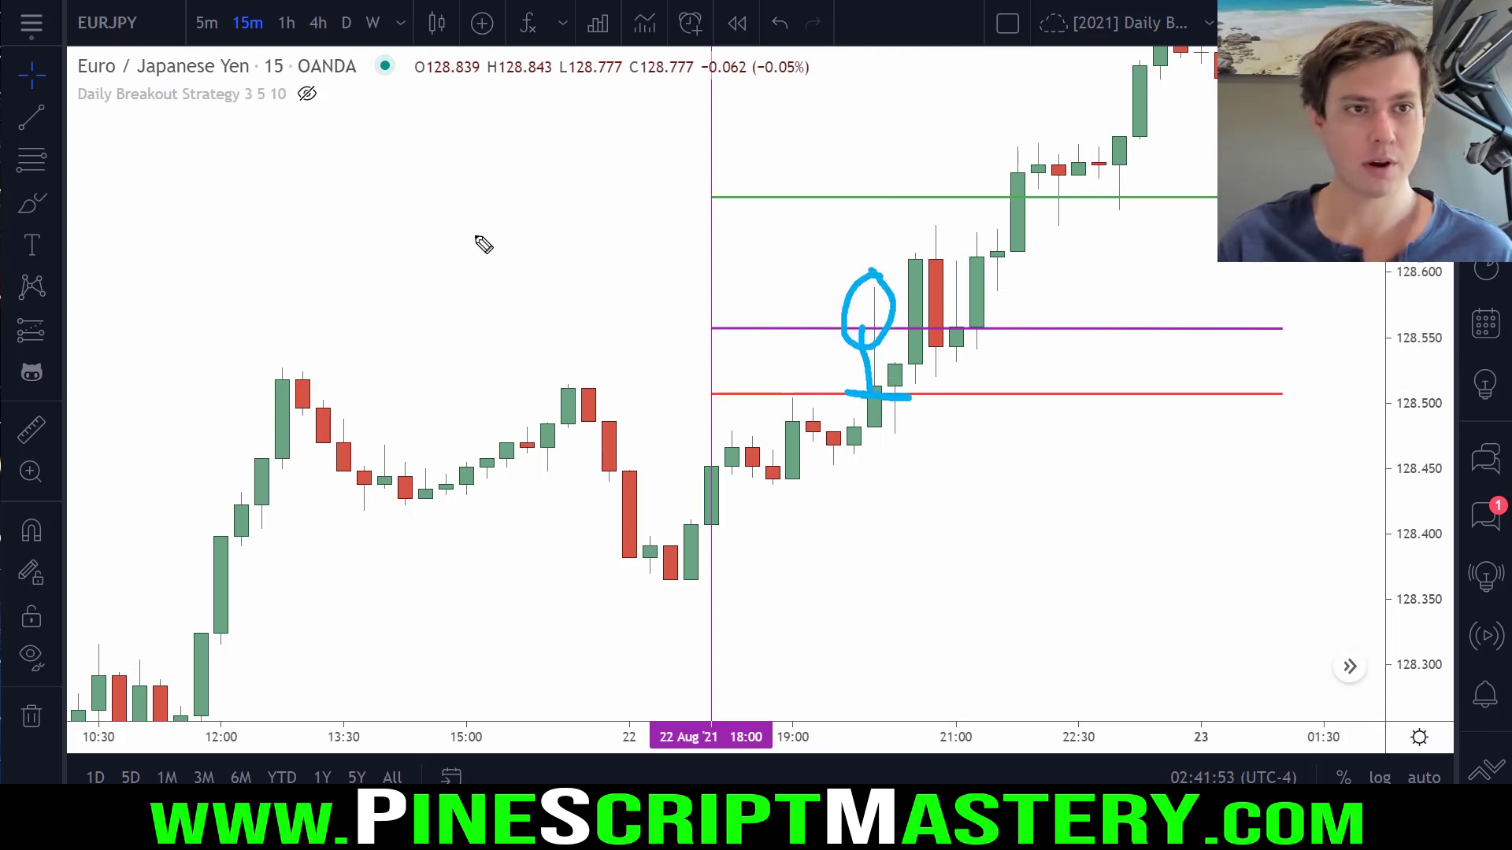
pyautogui.moveTo(180, 42); pyautogui.dragTo(223, 37)
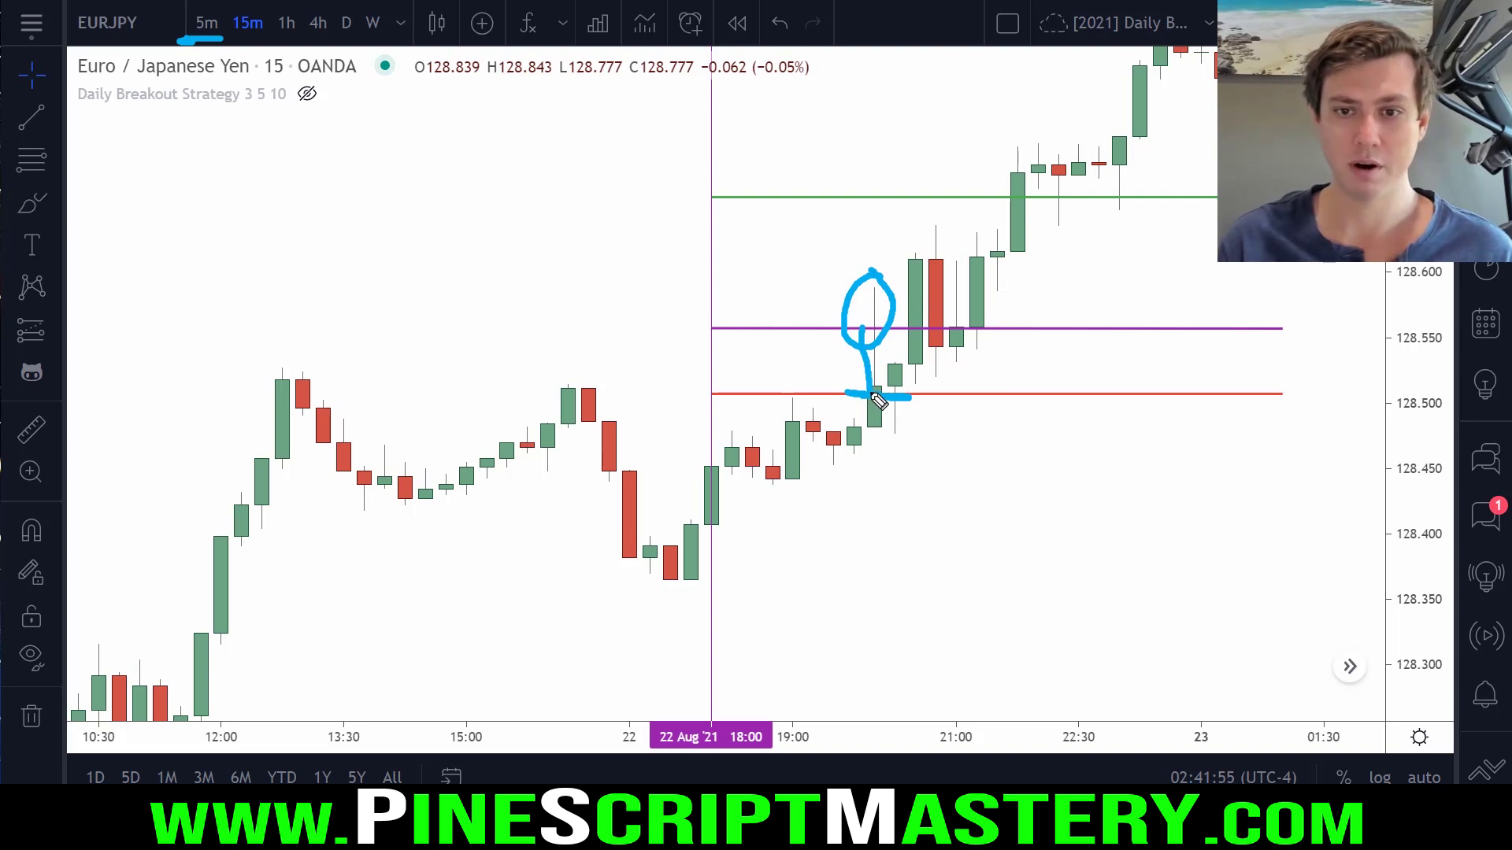
pyautogui.press('Escape')
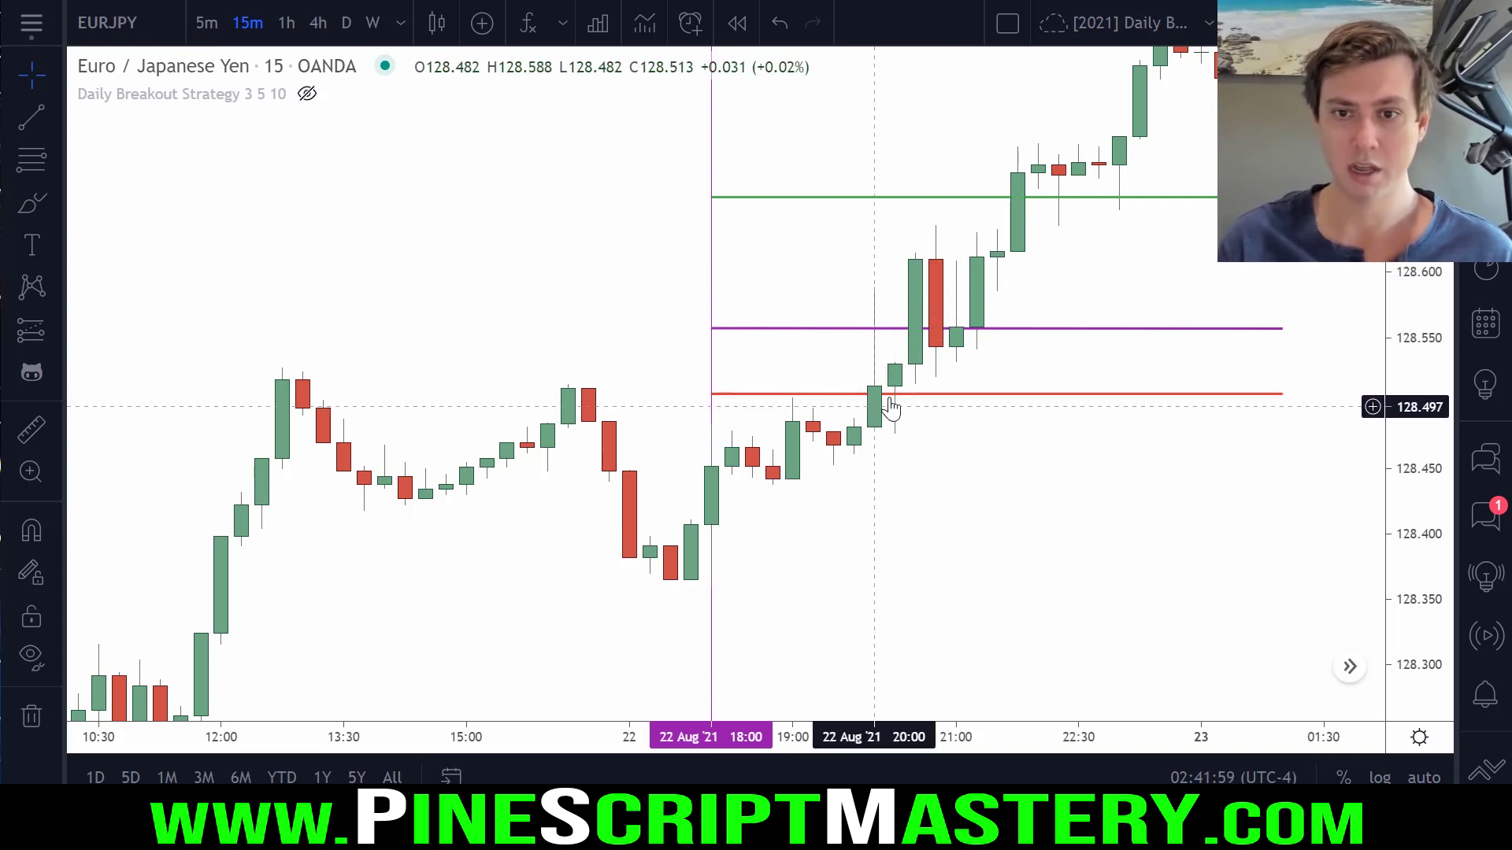
# Trace price rising from the red level to the breakout above green, clear it, and return to 1h via 60
pyautogui.moveTo(911, 353)
pyautogui.mouseDown()
pyautogui.moveTo(911, 445)
pyautogui.moveTo(915, 354)
pyautogui.mouseUp()
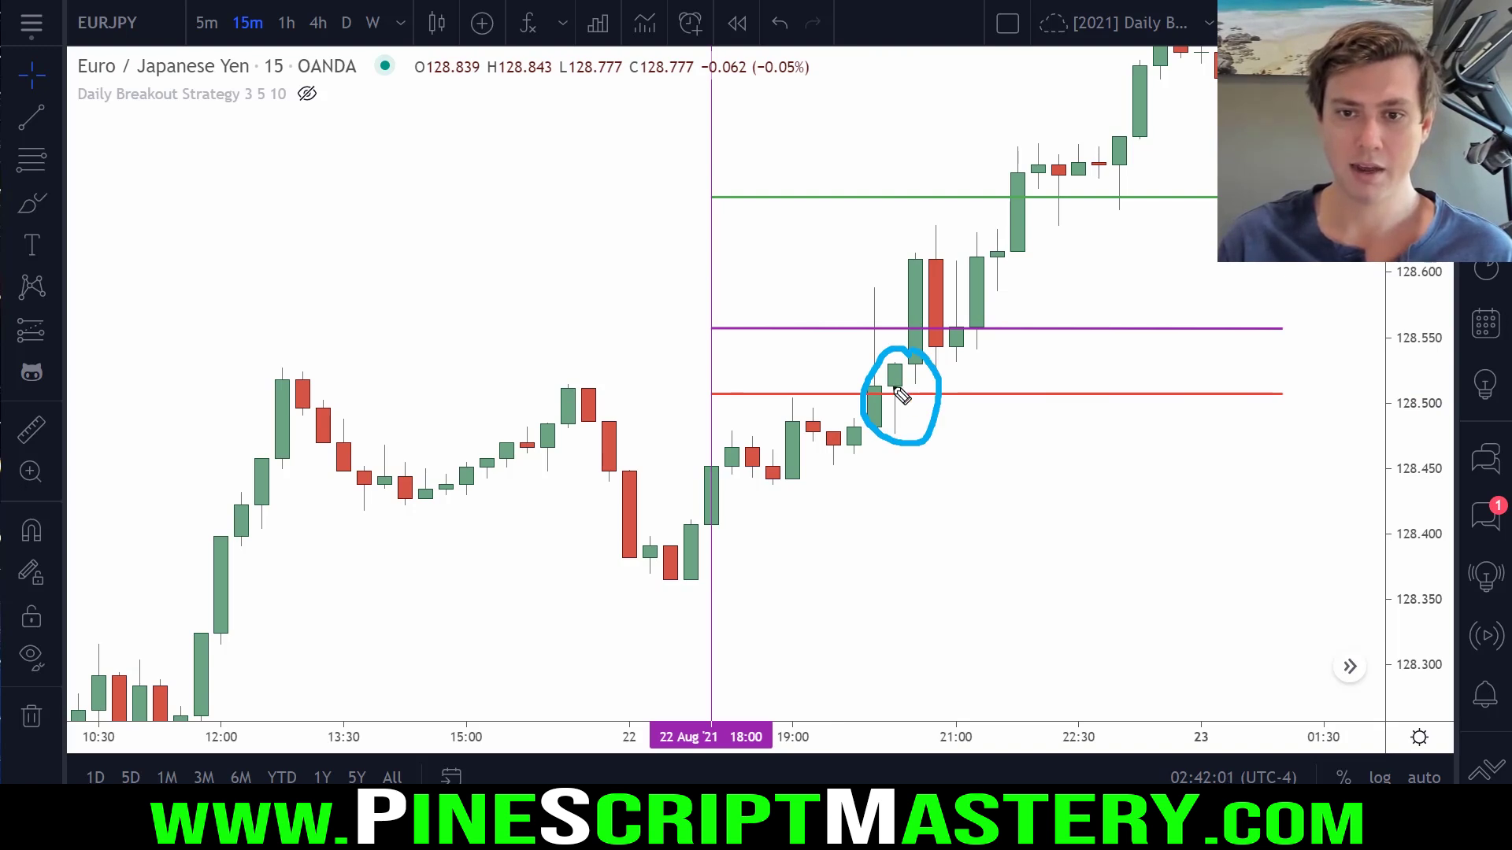
pyautogui.moveTo(706, 393); pyautogui.dragTo(976, 398)
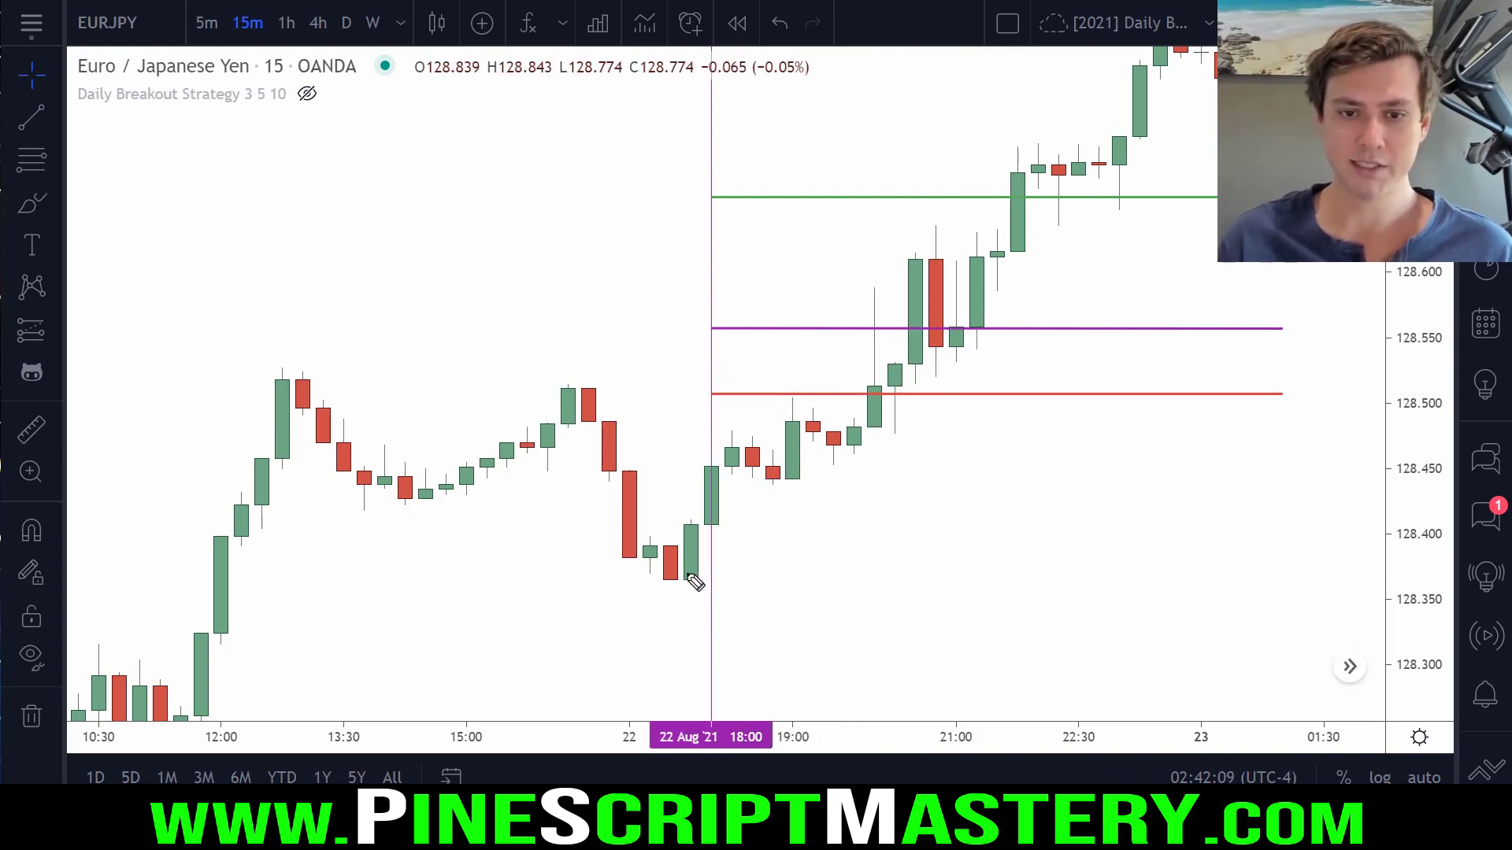
pyautogui.moveTo(679, 579)
pyautogui.mouseDown()
pyautogui.moveTo(878, 303)
pyautogui.moveTo(909, 438)
pyautogui.moveTo(988, 309)
pyautogui.moveTo(1041, 173)
pyautogui.moveTo(1052, 187)
pyautogui.moveTo(1022, 180)
pyautogui.mouseUp()
pyautogui.moveTo(713, 202); pyautogui.dragTo(1118, 201)
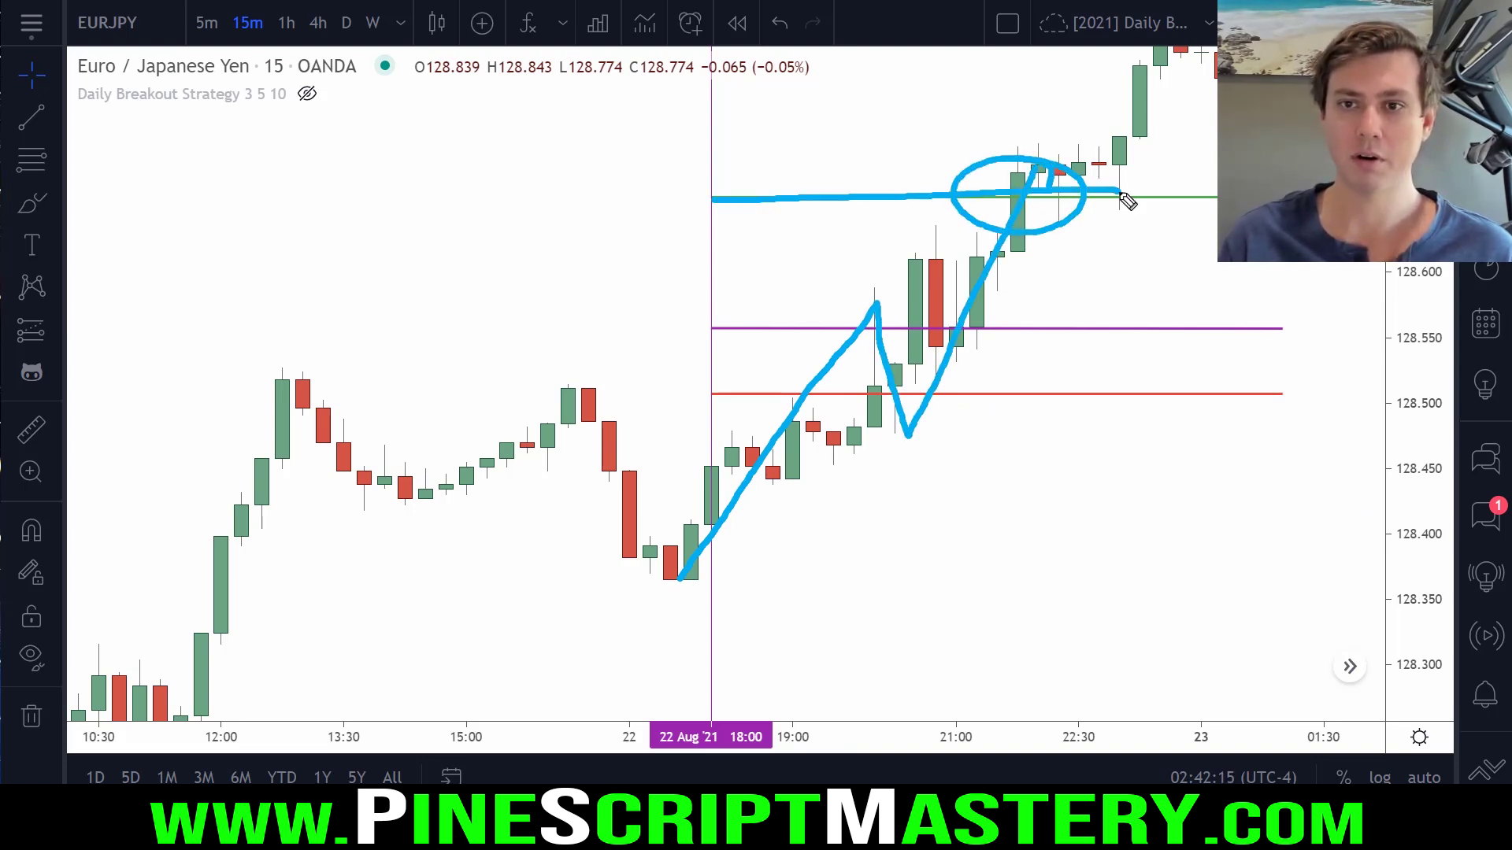
pyautogui.press('Escape')
pyautogui.write('60')
pyautogui.press('Return')
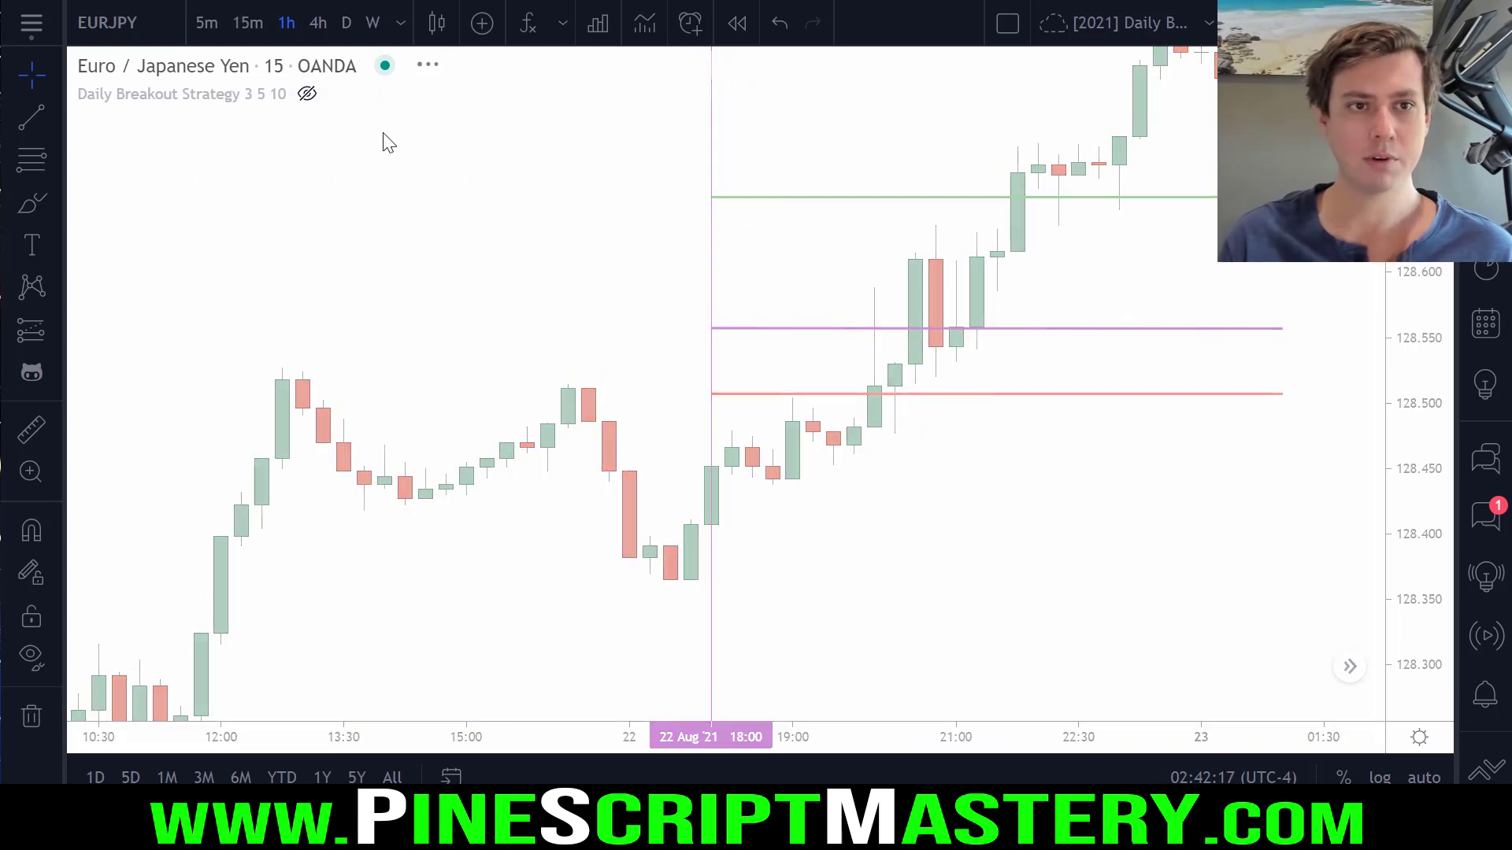
# Show the Daily Breakout Strategy again and annotate the 22 Aug long entry and Long Exit
pyautogui.click(308, 96)
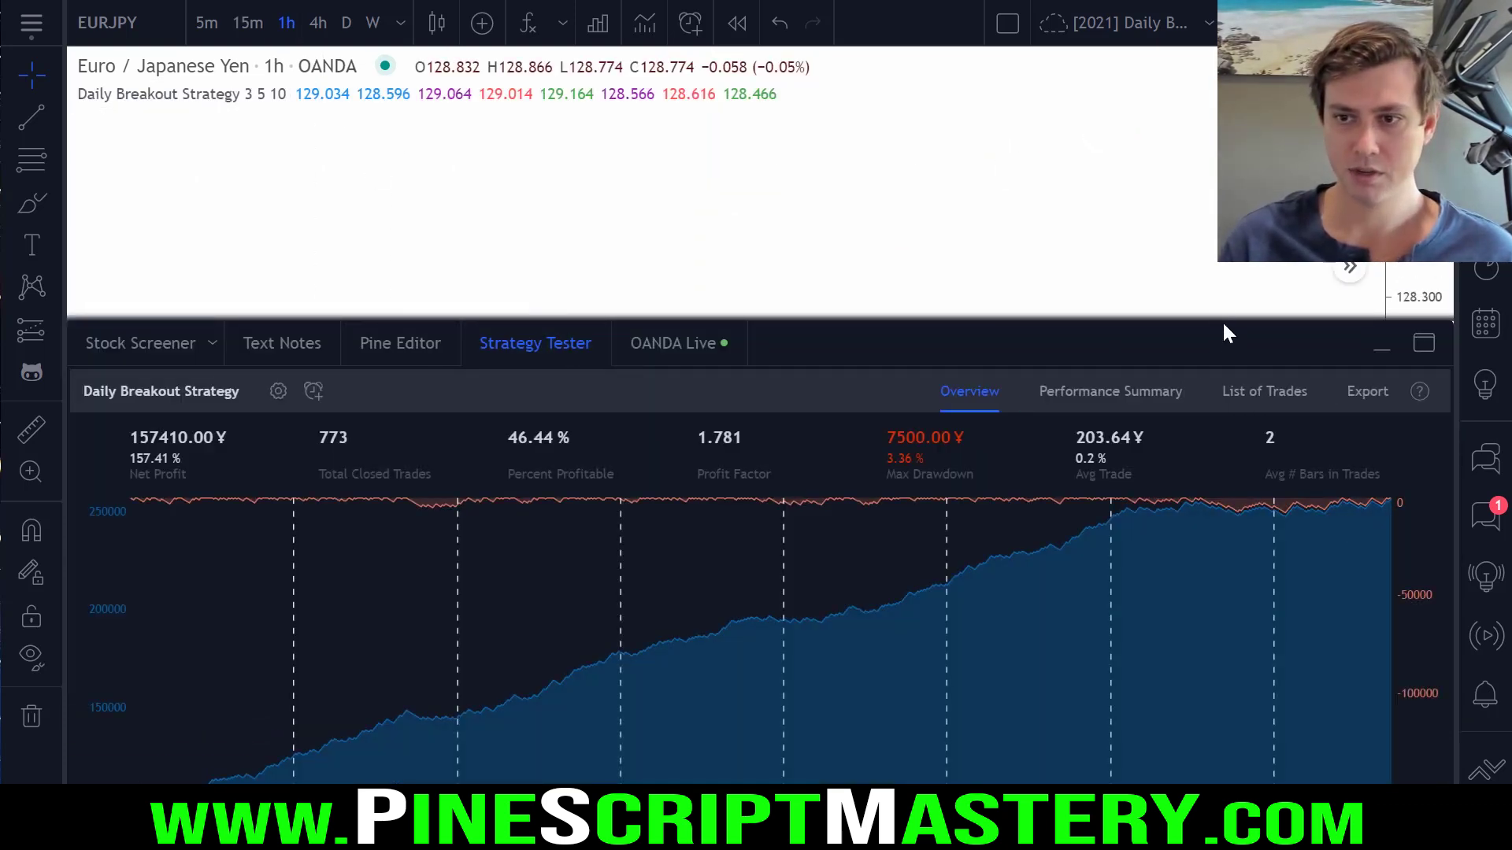
pyautogui.moveTo(1222, 320); pyautogui.dragTo(1236, 452)
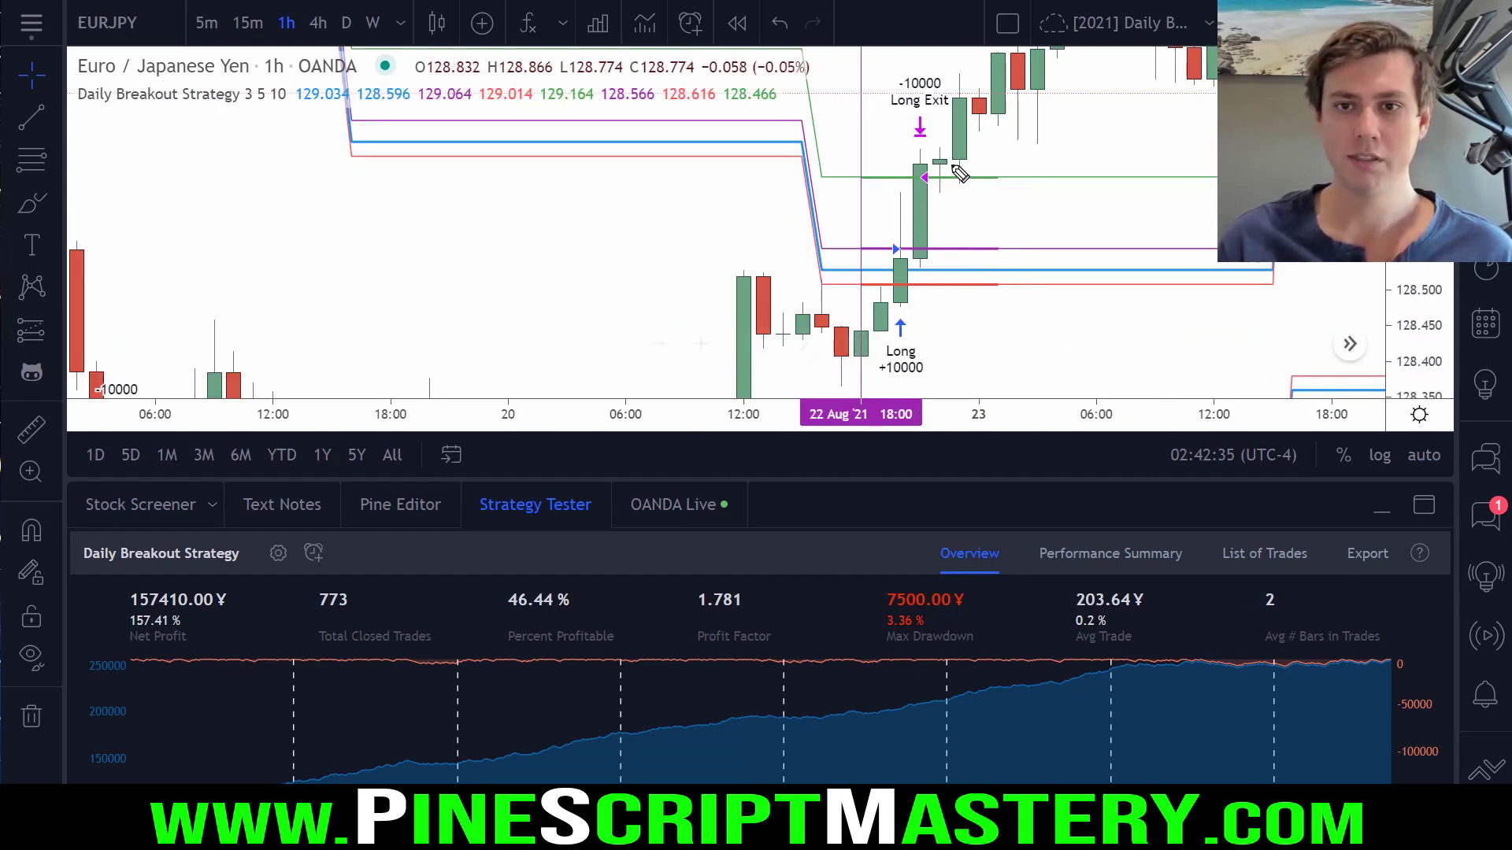
pyautogui.moveTo(964, 71)
pyautogui.mouseDown()
pyautogui.moveTo(885, 65)
pyautogui.moveTo(874, 178)
pyautogui.moveTo(984, 156)
pyautogui.moveTo(953, 57)
pyautogui.mouseUp()
pyautogui.moveTo(929, 180); pyautogui.dragTo(758, 181)
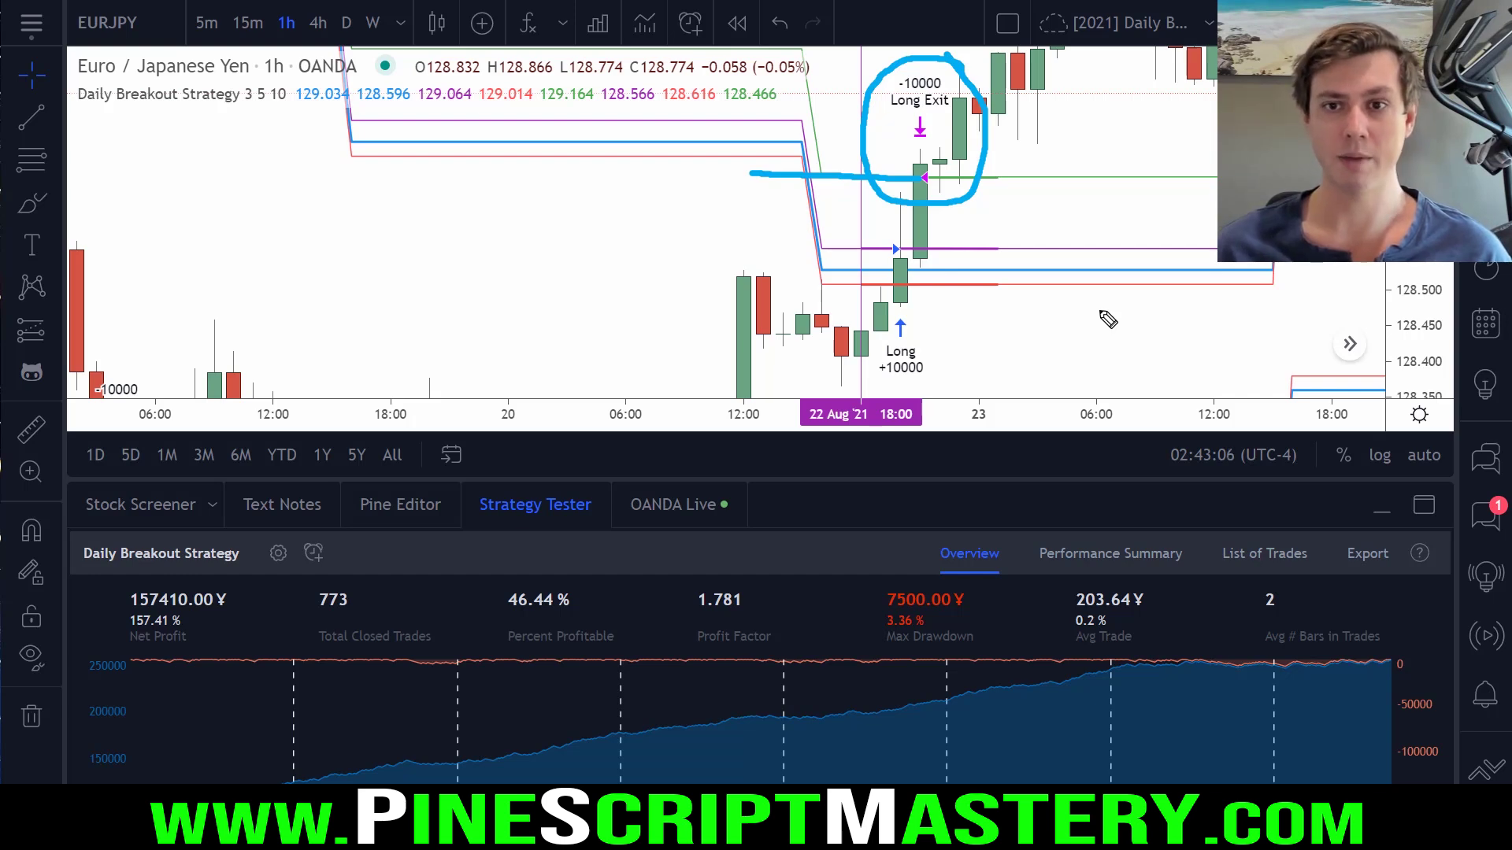
pyautogui.moveTo(961, 136); pyautogui.dragTo(811, 180)
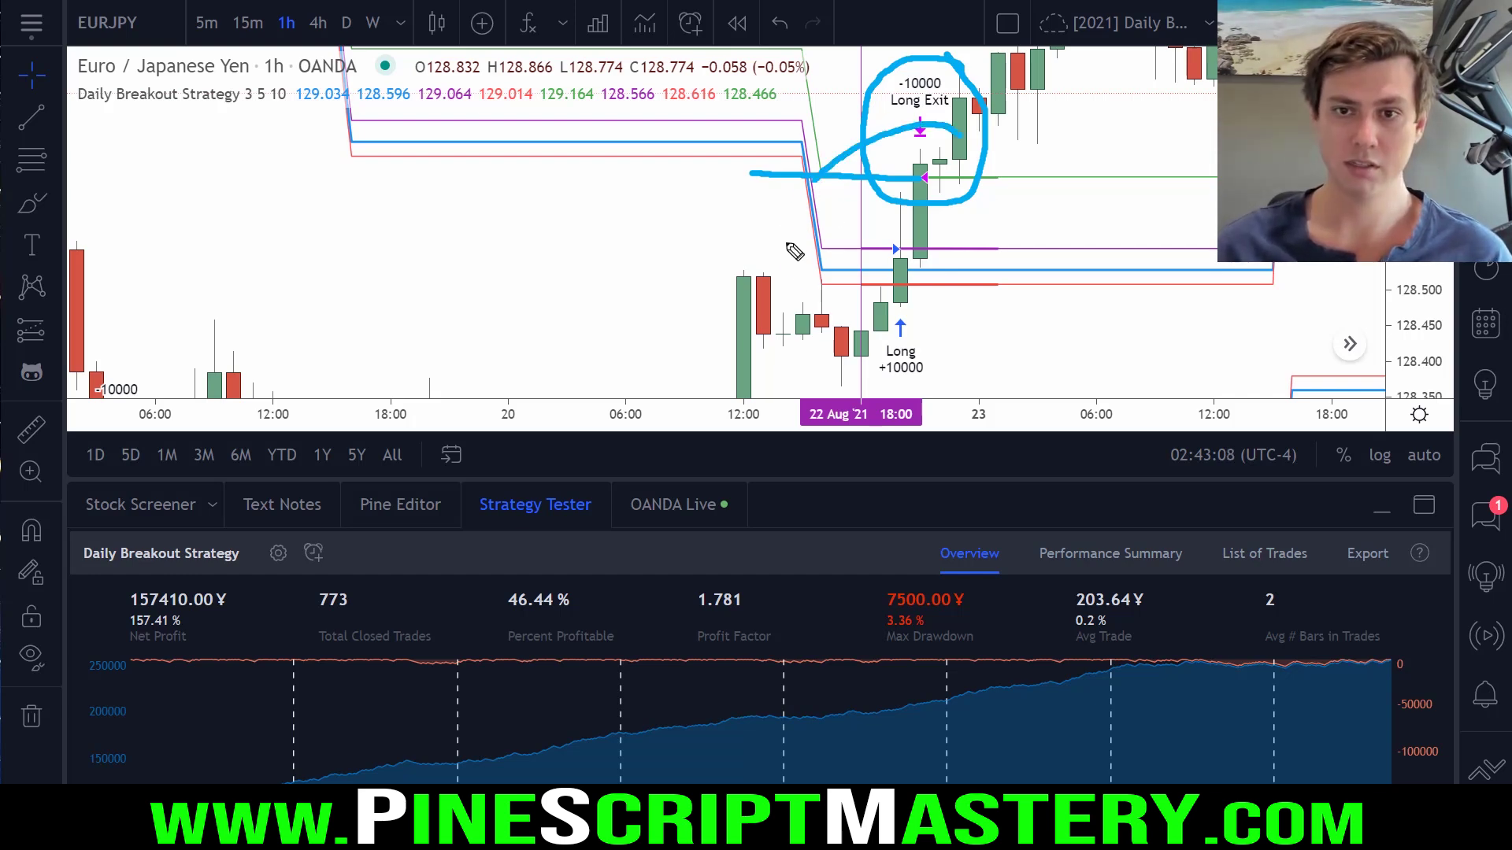
pyautogui.press('Escape')
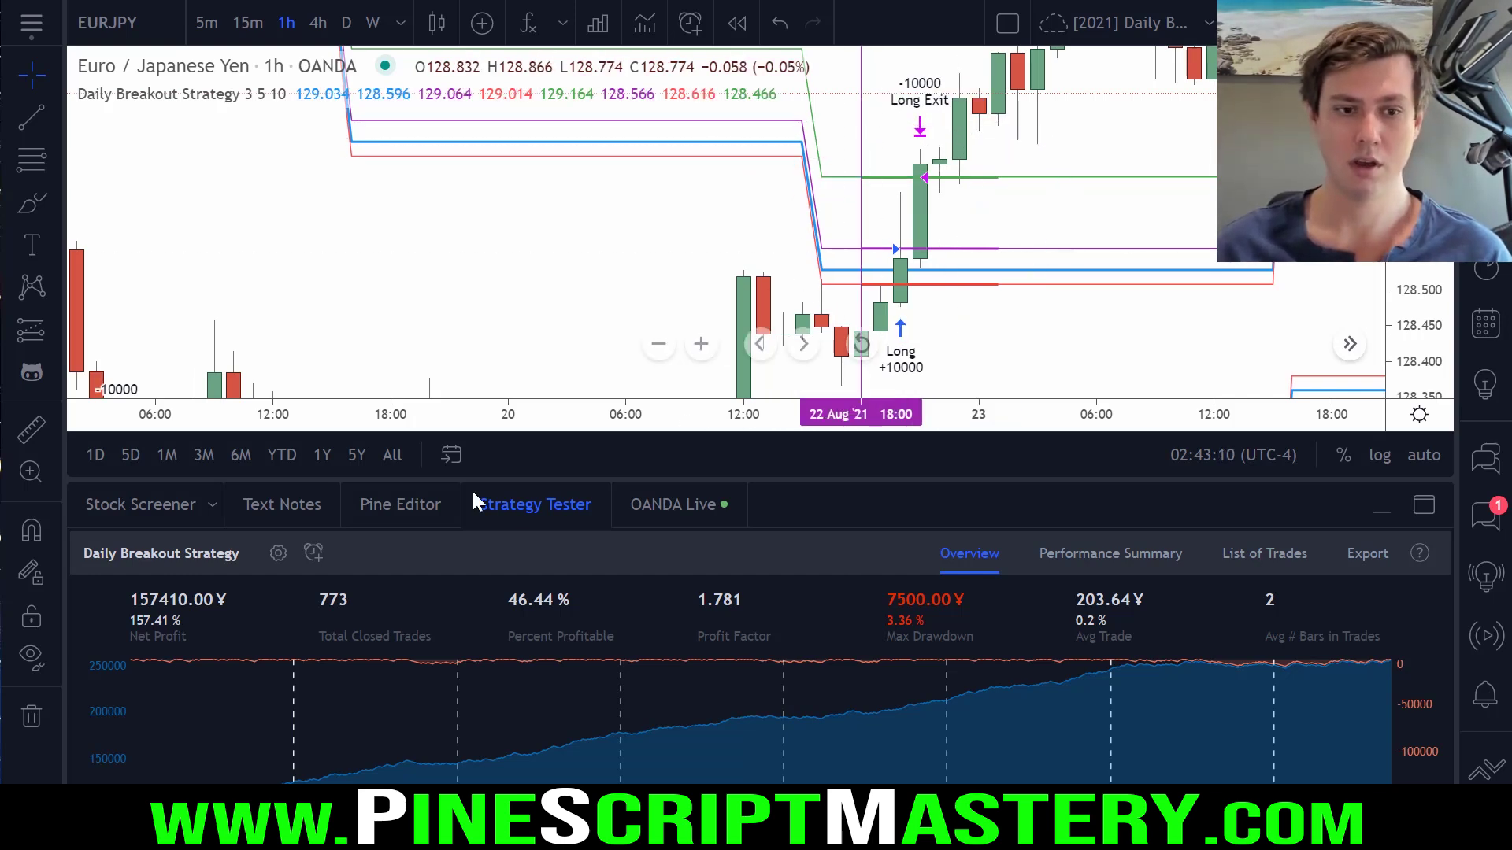
# Highlight the 773 closed trades and main performance statistics, then collapse the Strategy Tester
pyautogui.moveTo(370, 577)
pyautogui.mouseDown()
pyautogui.moveTo(382, 605)
pyautogui.moveTo(351, 607)
pyautogui.mouseUp()
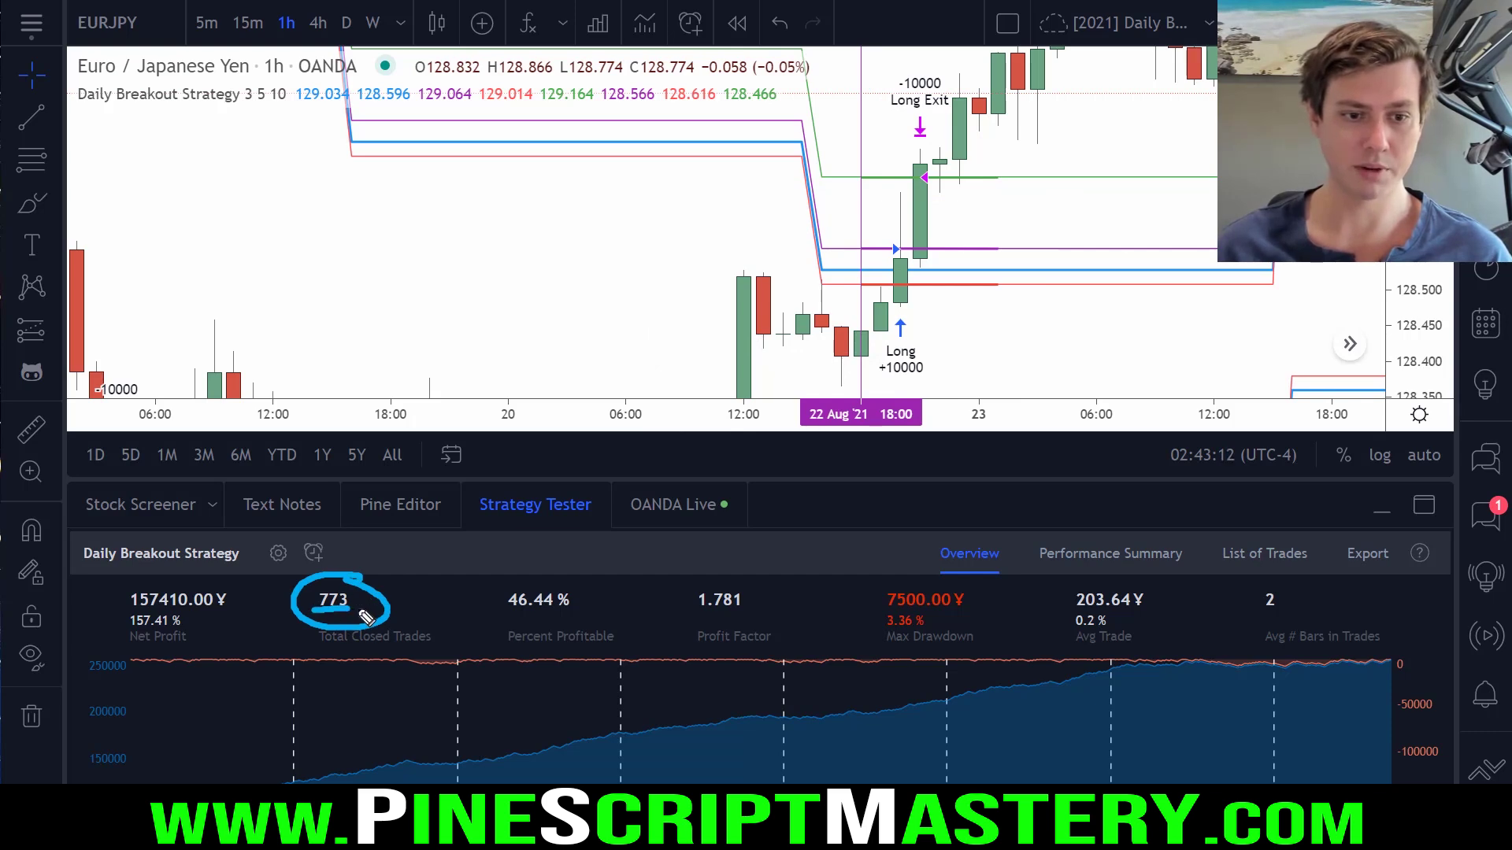
pyautogui.press('Escape')
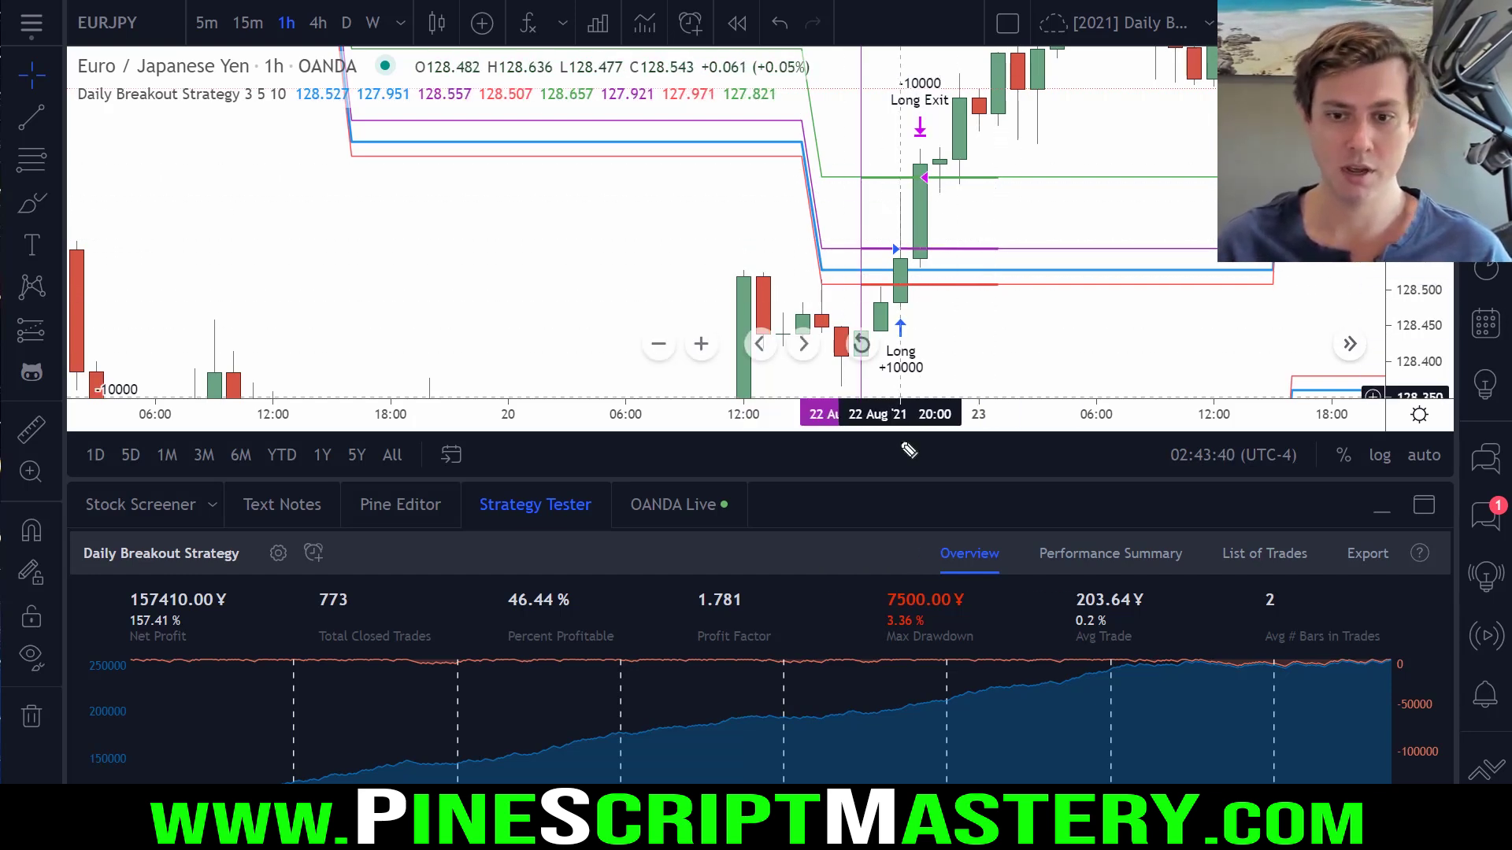
pyautogui.moveTo(997, 584)
pyautogui.mouseDown()
pyautogui.moveTo(117, 583)
pyautogui.moveTo(122, 669)
pyautogui.moveTo(887, 672)
pyautogui.moveTo(1018, 614)
pyautogui.moveTo(980, 581)
pyautogui.mouseUp()
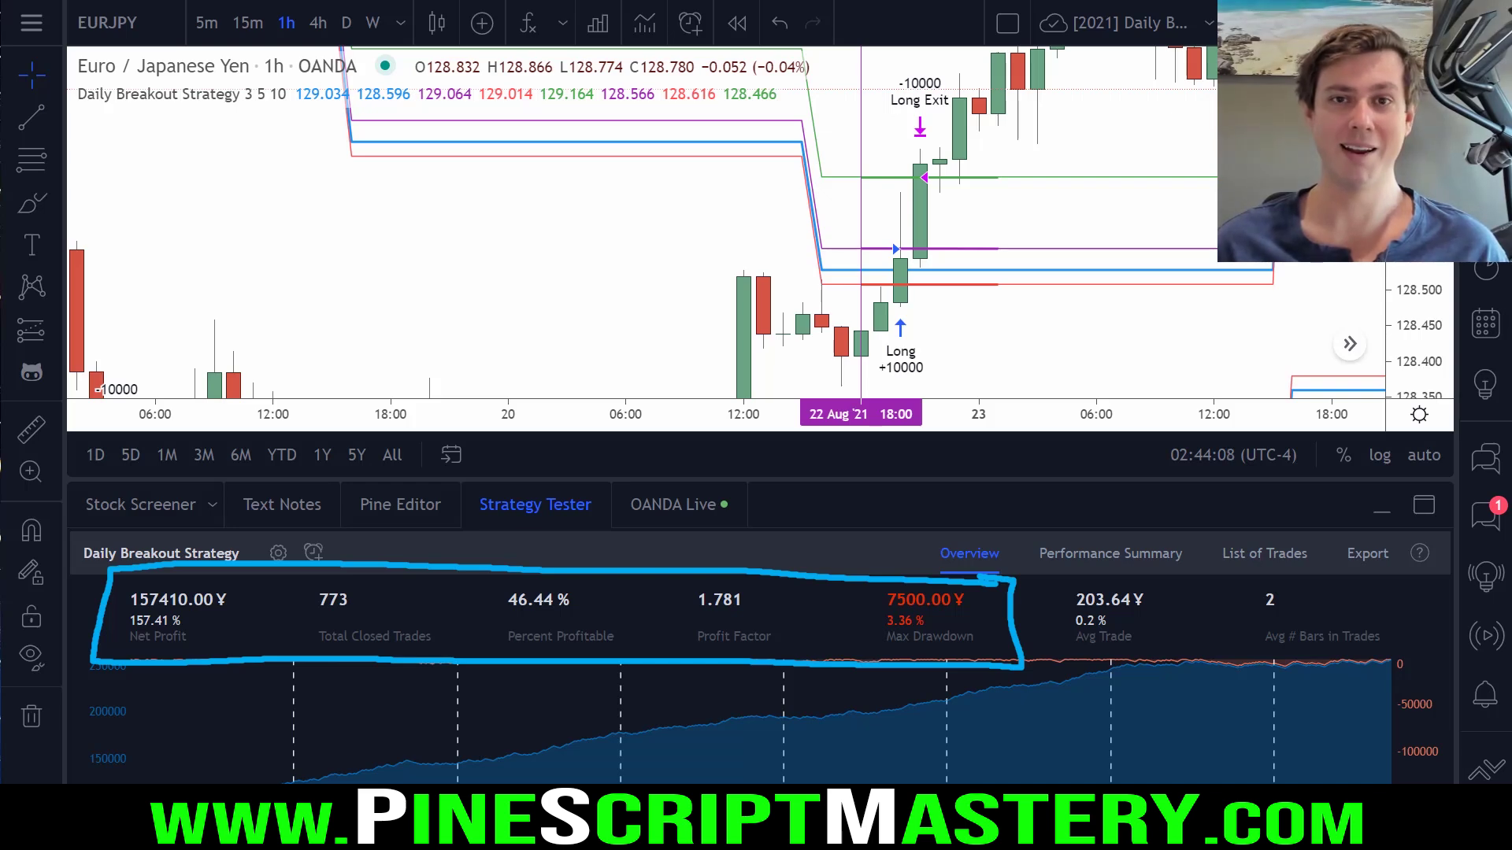
pyautogui.press('Escape')
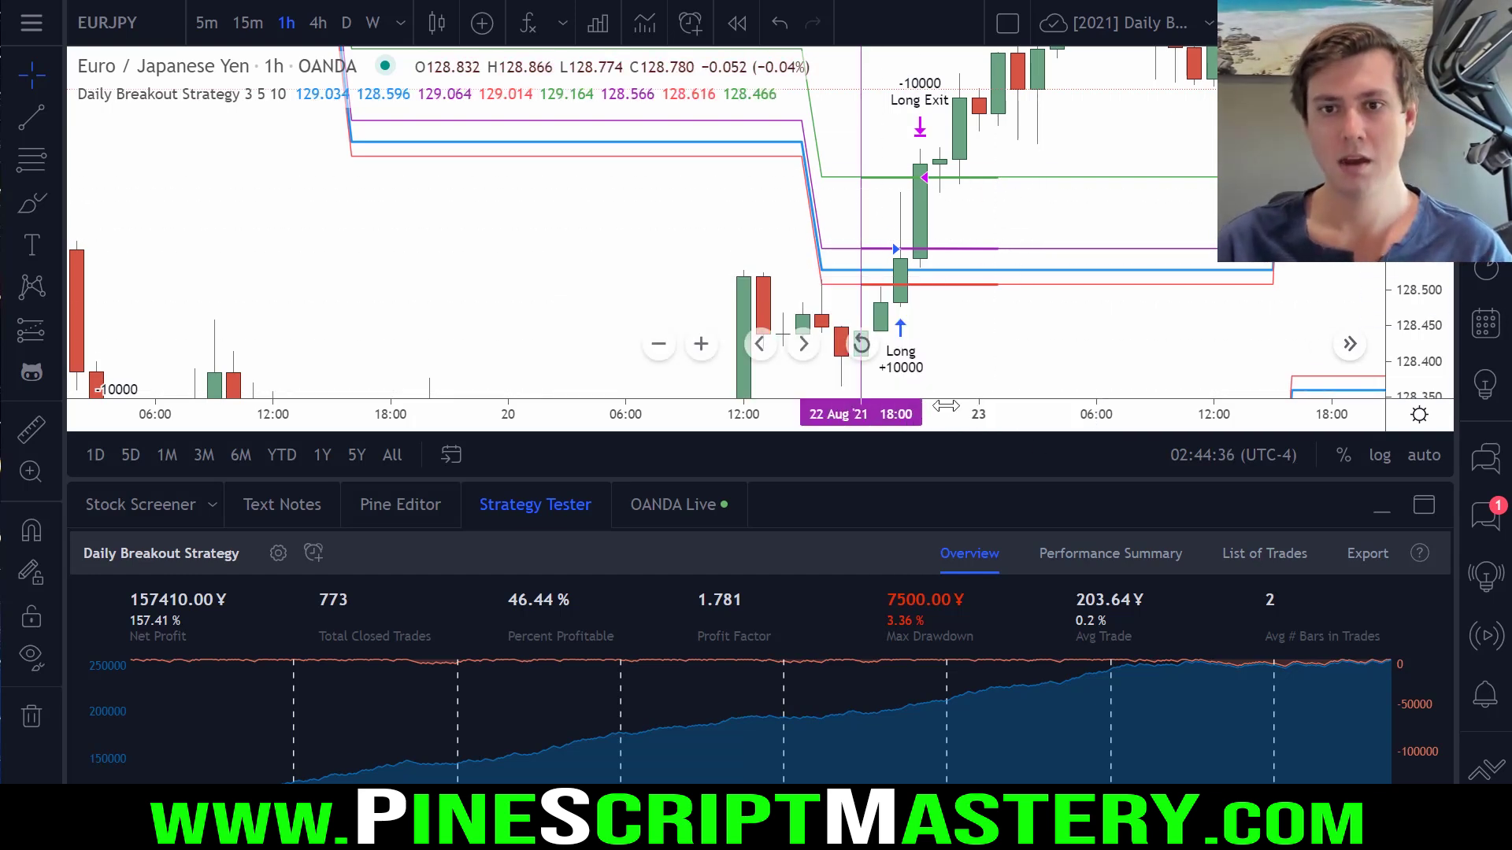
pyautogui.click(538, 508)
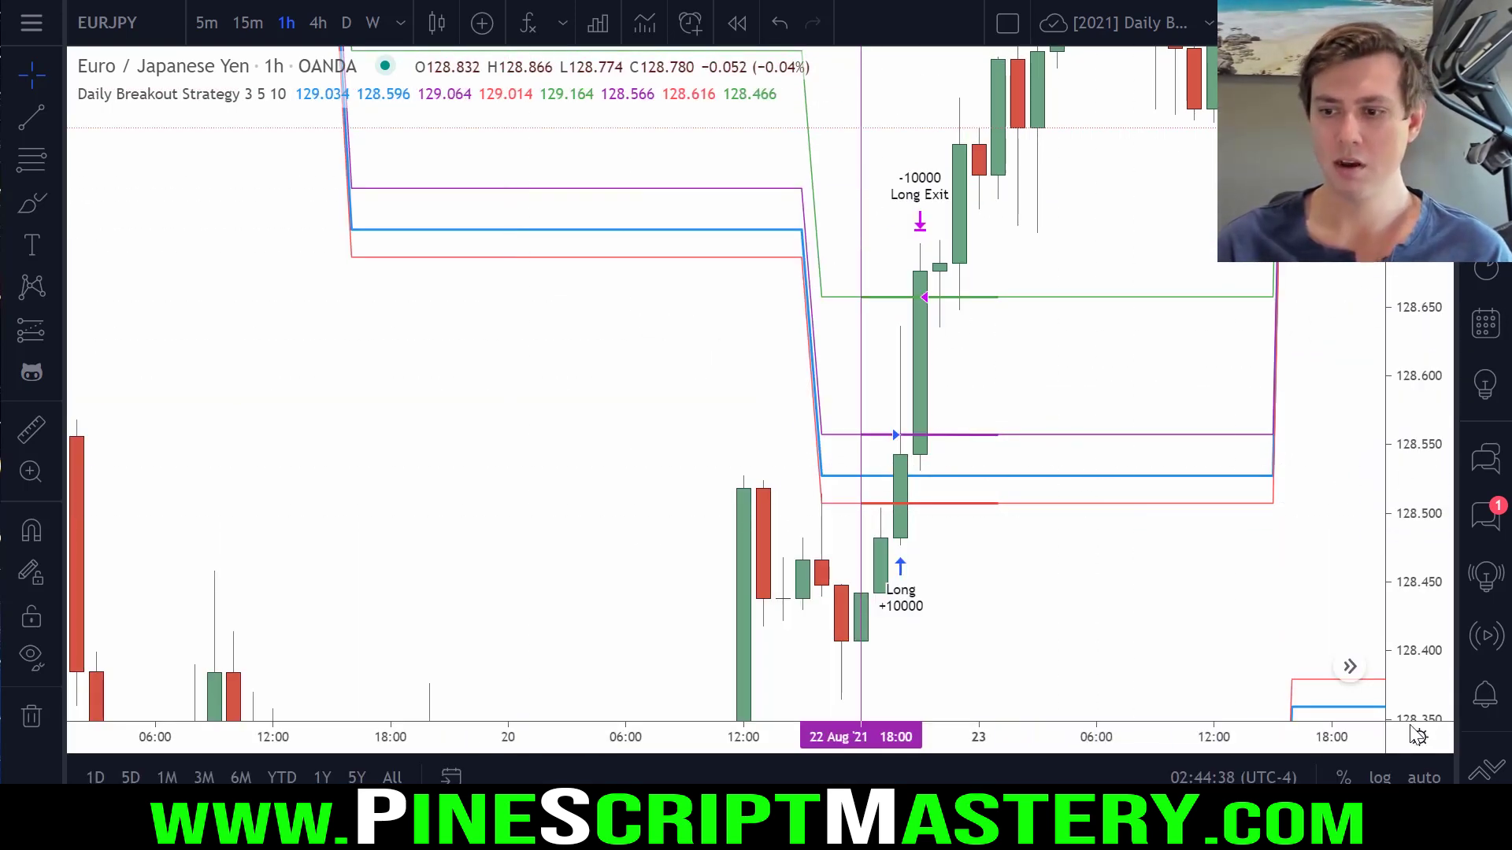
# Reset the price scale to automatic fit and reopen the Strategy Tester results
pyautogui.doubleClick(1425, 473)
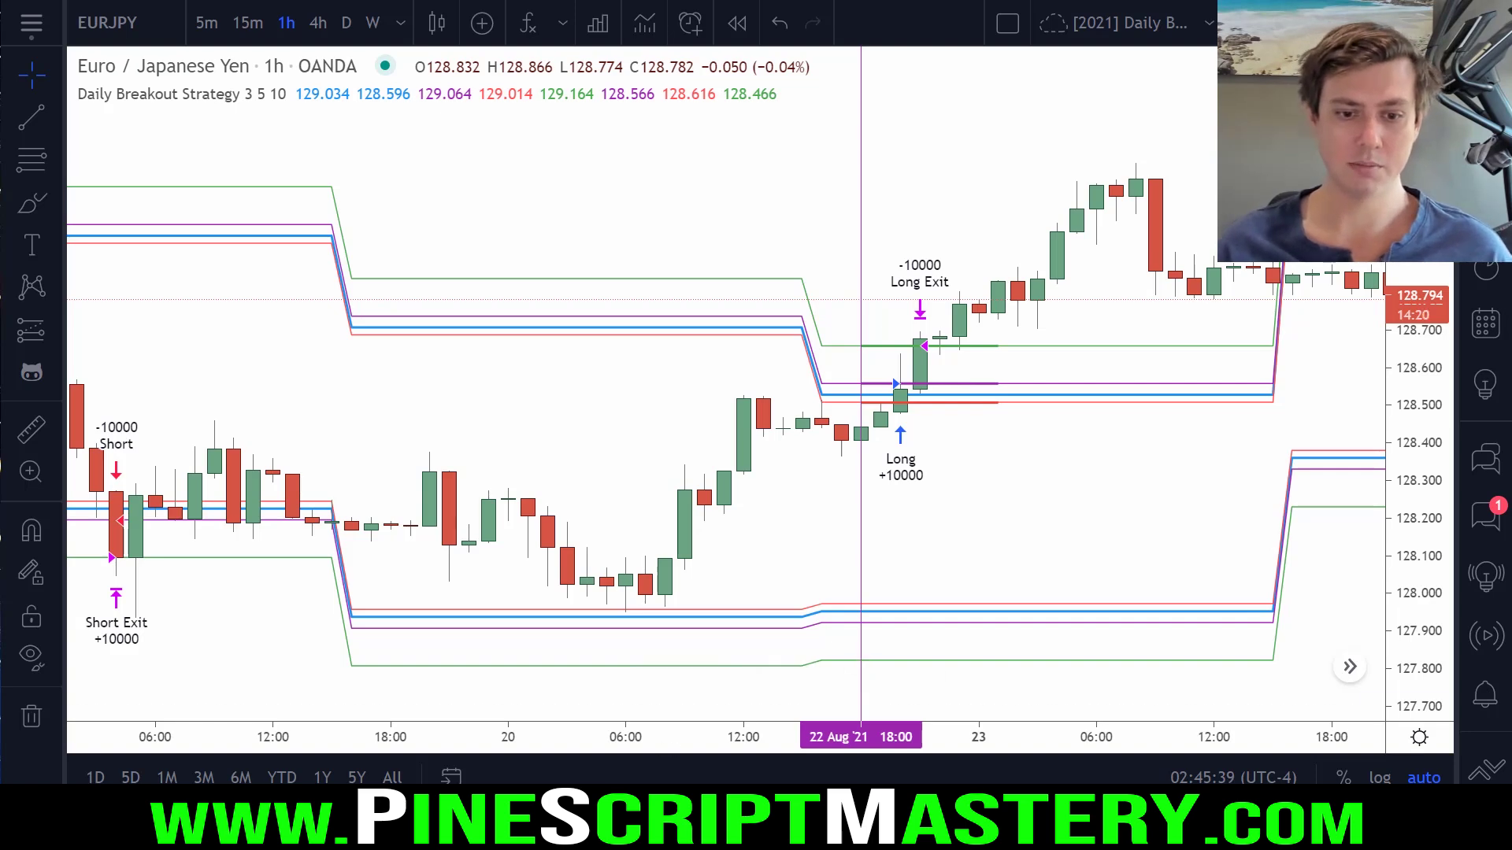
pyautogui.click(535, 823)
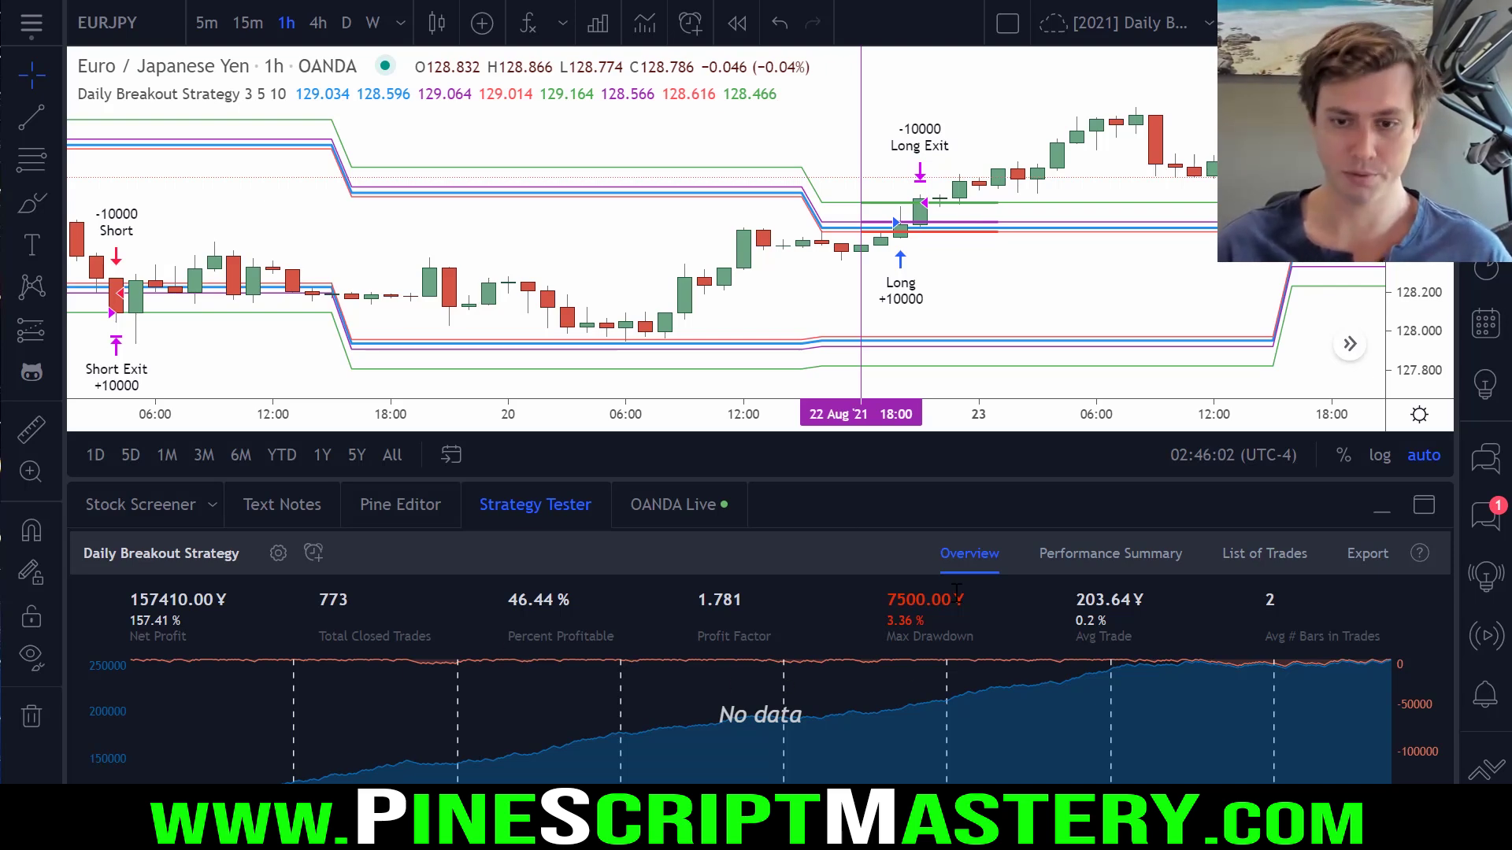
# Open the Pine script, mark the stop=buyPoint and stop=sellPoint entry arguments, then collapse the editor
pyautogui.click(418, 513)
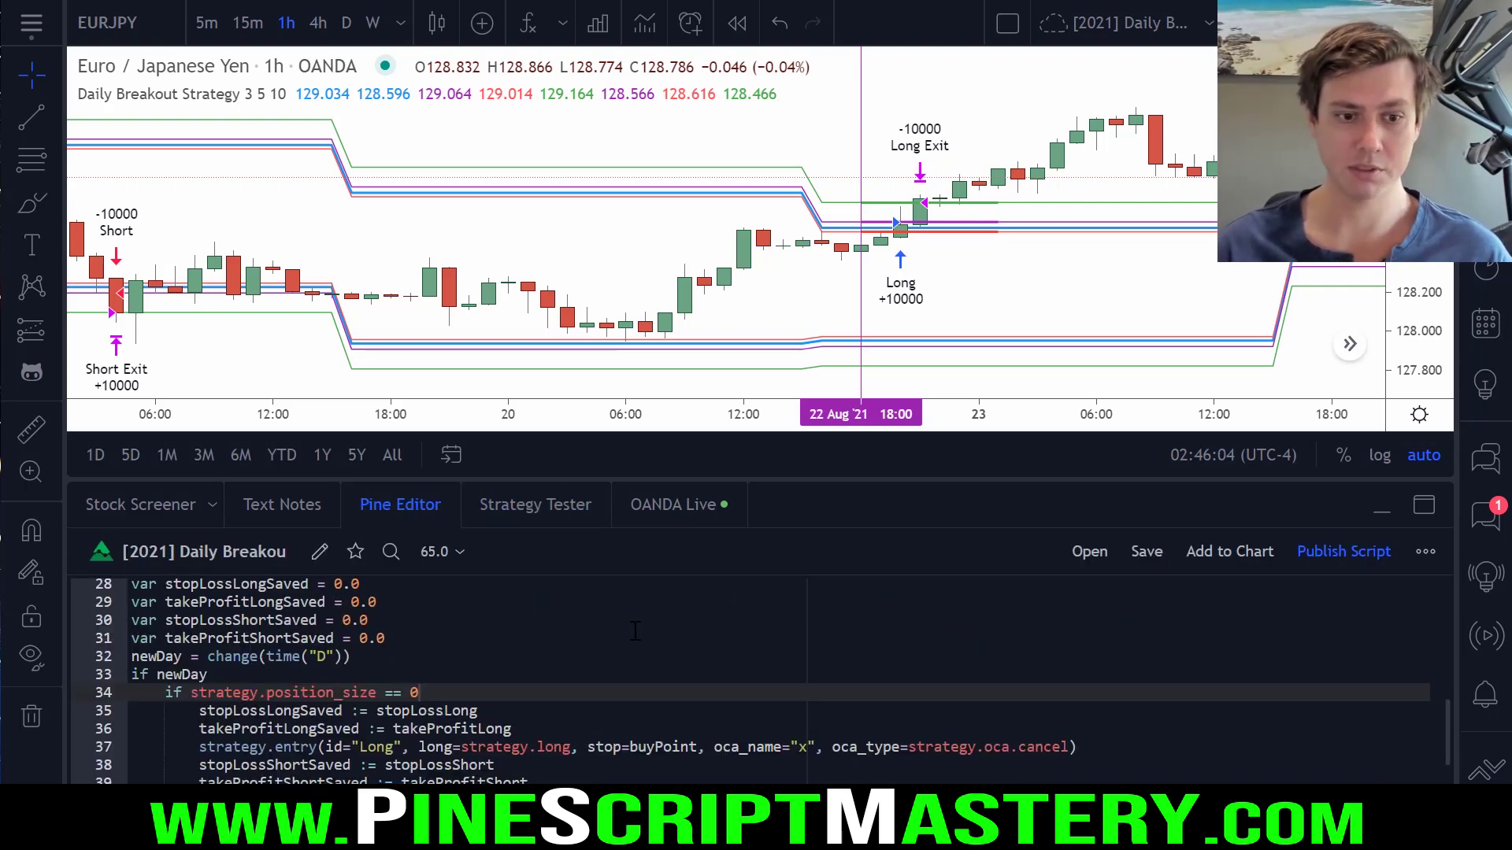
pyautogui.scroll(-4, 646, 677)
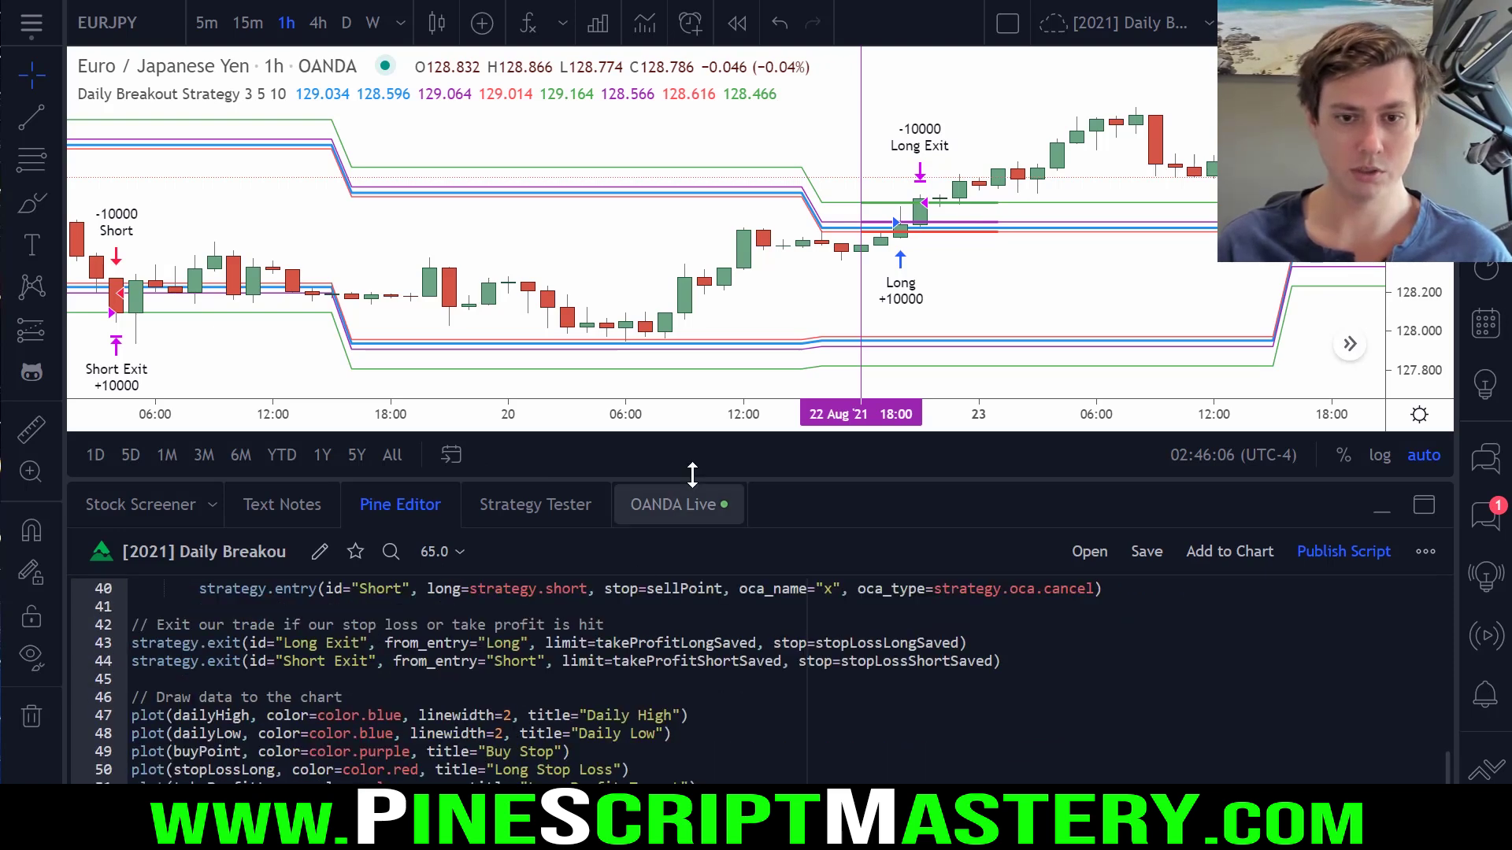
pyautogui.moveTo(692, 477); pyautogui.dragTo(700, 390)
pyautogui.scroll(2, 621, 573)
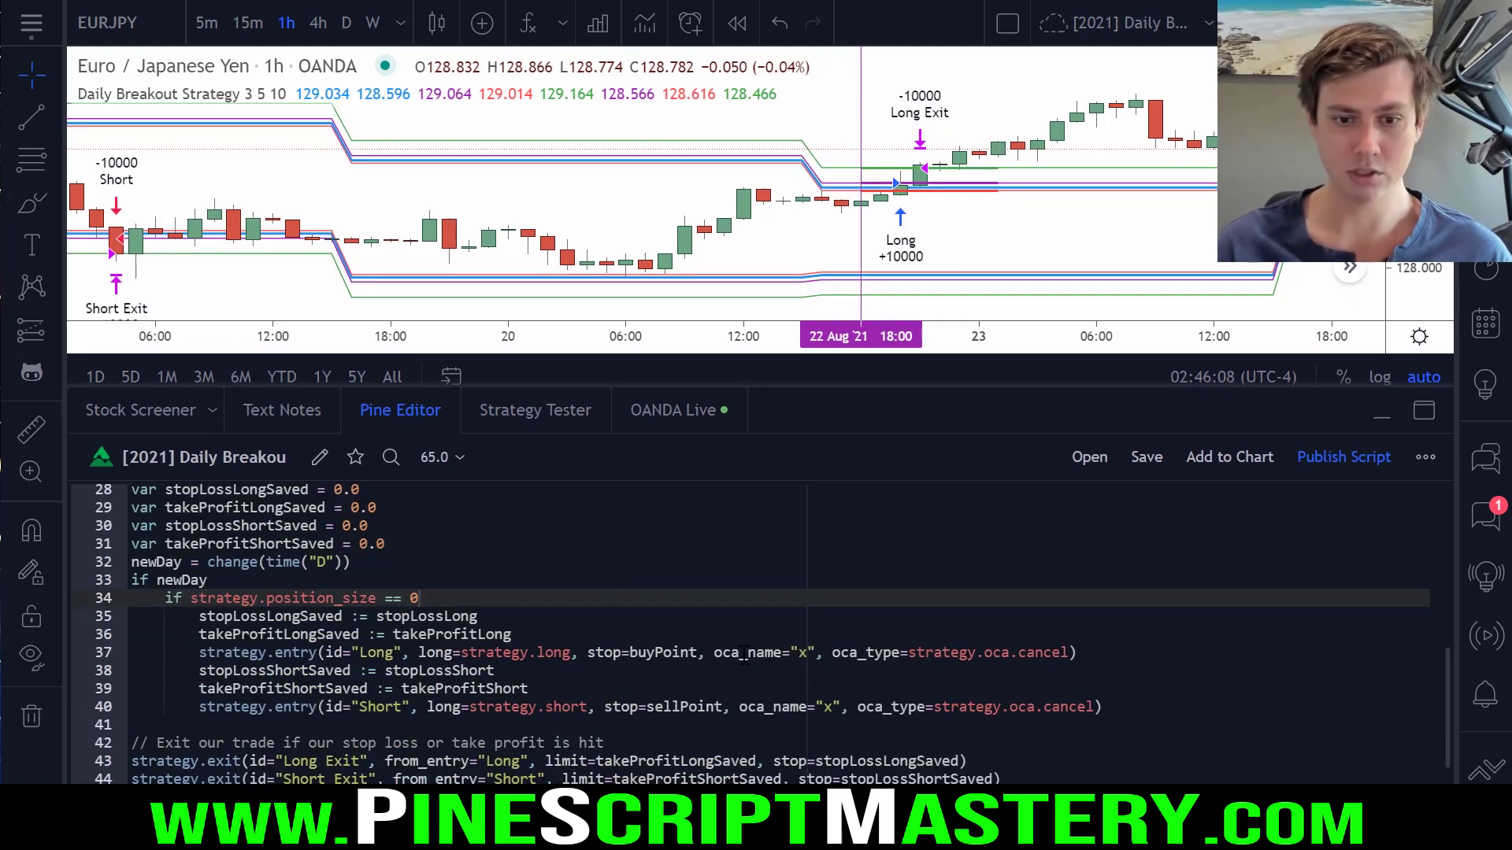
pyautogui.click(603, 671)
pyautogui.moveTo(581, 633)
pyautogui.mouseDown()
pyautogui.moveTo(725, 693)
pyautogui.moveTo(561, 630)
pyautogui.mouseUp()
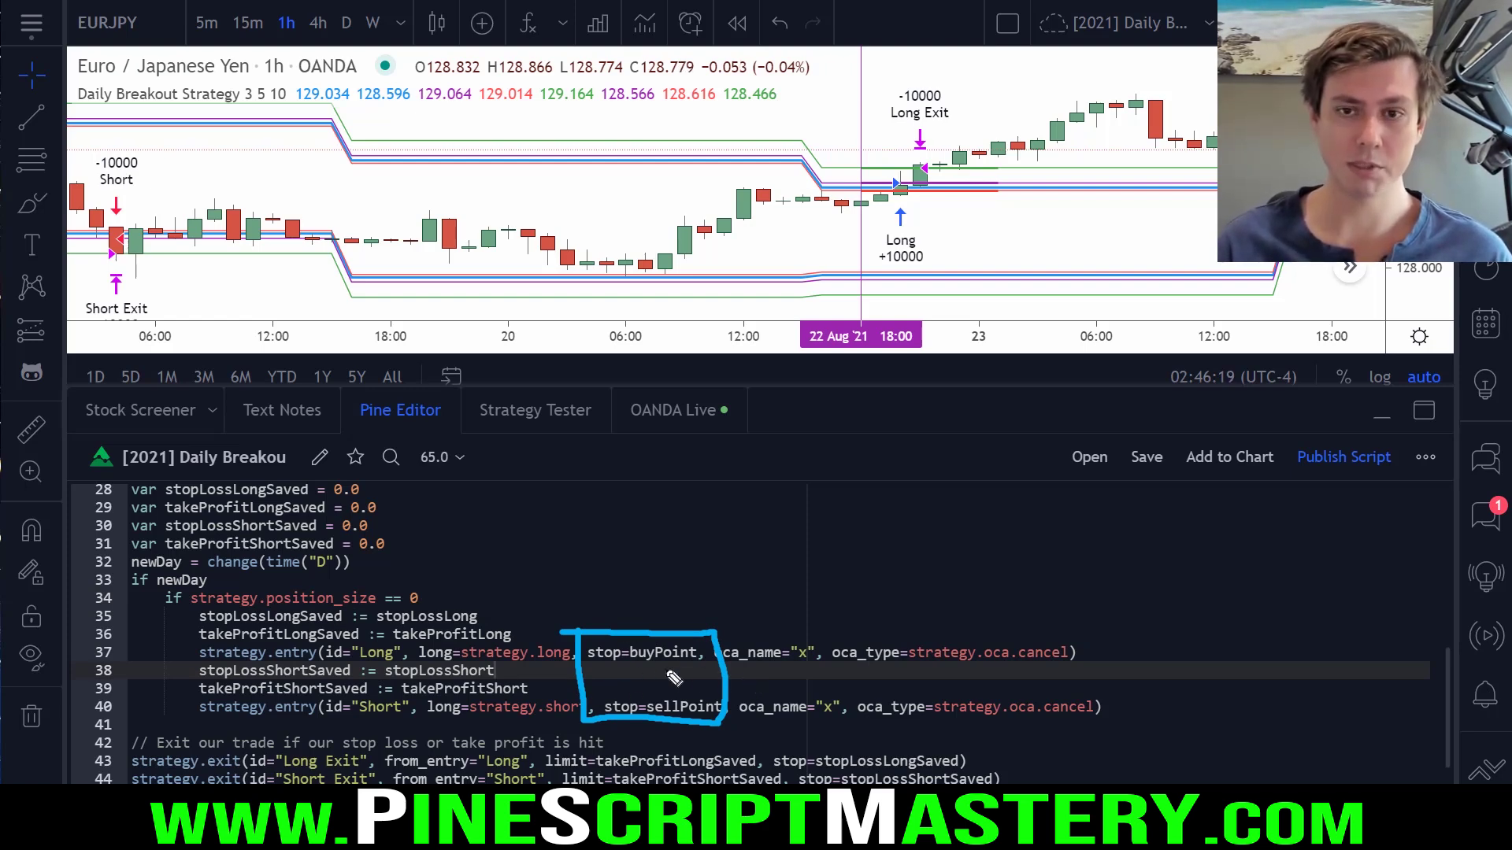
pyautogui.click(655, 394)
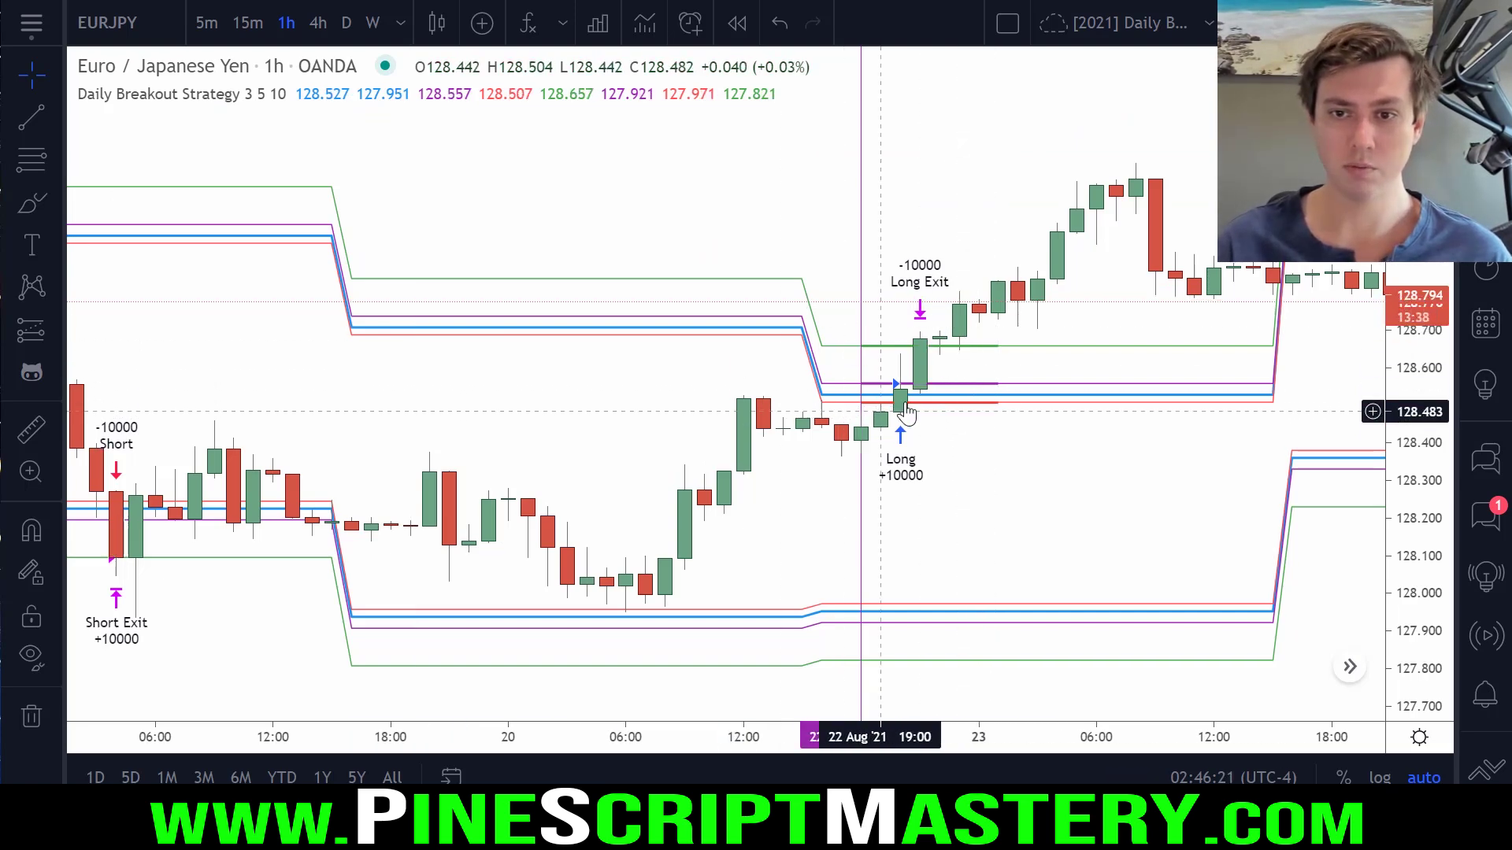
# Mark the 22 Aug Long entry candle and its level, pan to earlier bars, and reopen the Strategy Tester
pyautogui.moveTo(897, 313)
pyautogui.mouseDown()
pyautogui.moveTo(964, 311)
pyautogui.moveTo(877, 313)
pyautogui.moveTo(857, 419)
pyautogui.moveTo(905, 384)
pyautogui.moveTo(885, 338)
pyautogui.mouseUp()
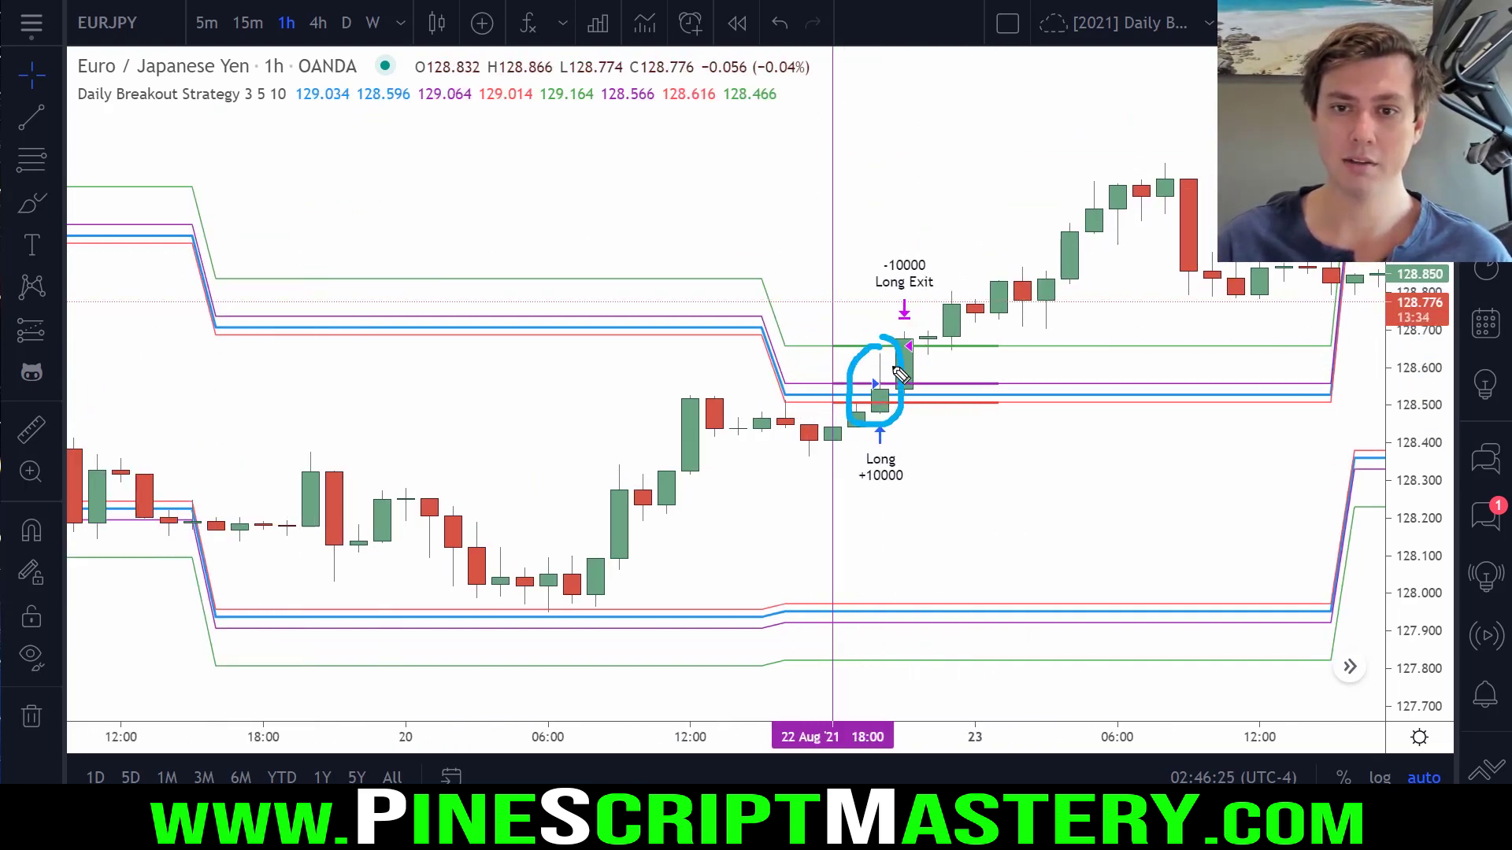
pyautogui.press('Escape')
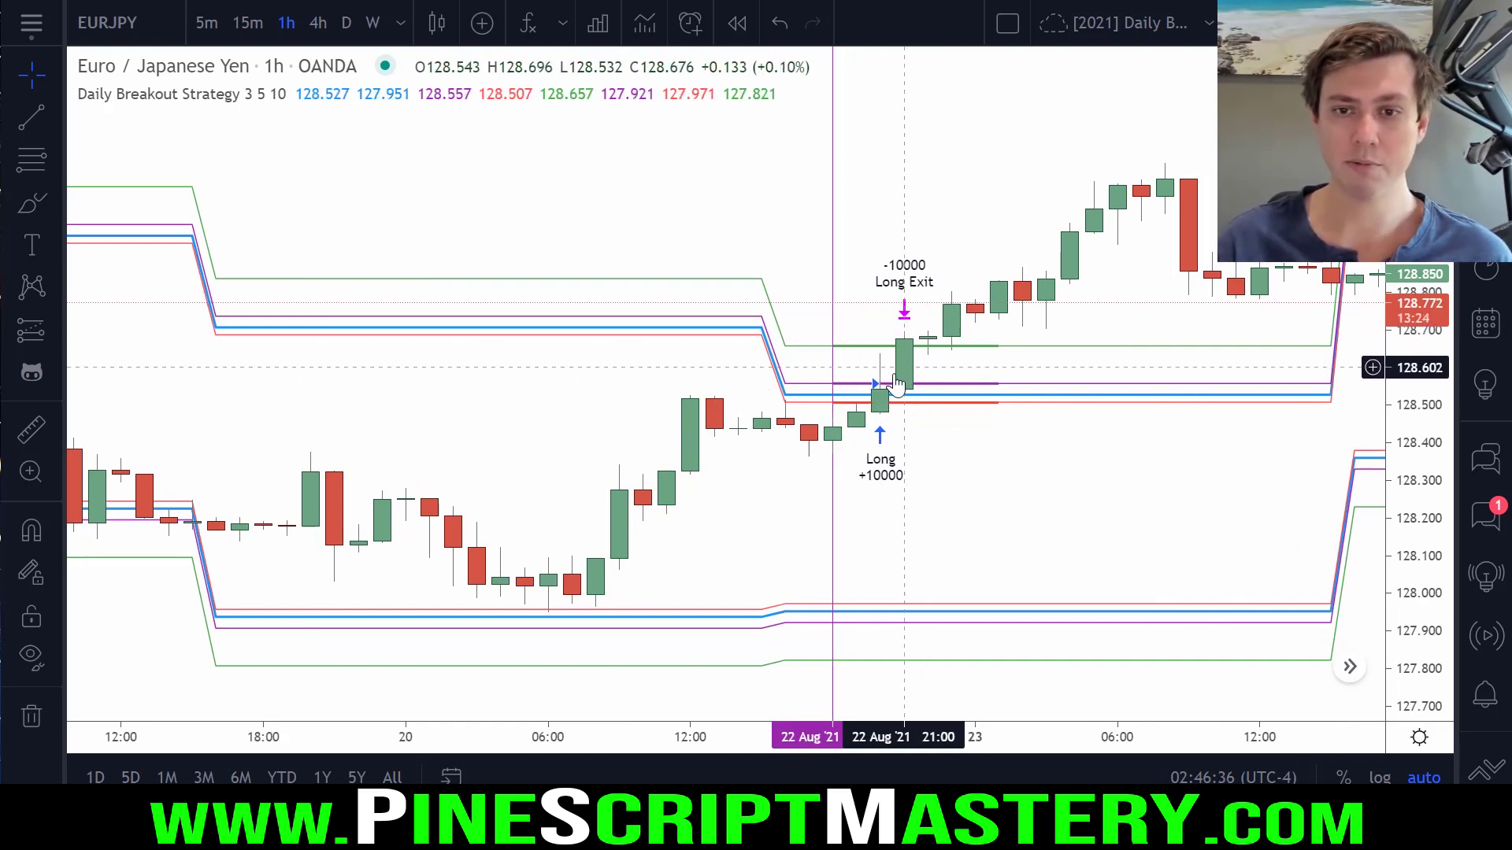
pyautogui.moveTo(885, 397)
pyautogui.mouseDown()
pyautogui.moveTo(874, 379)
pyautogui.moveTo(900, 415)
pyautogui.mouseUp()
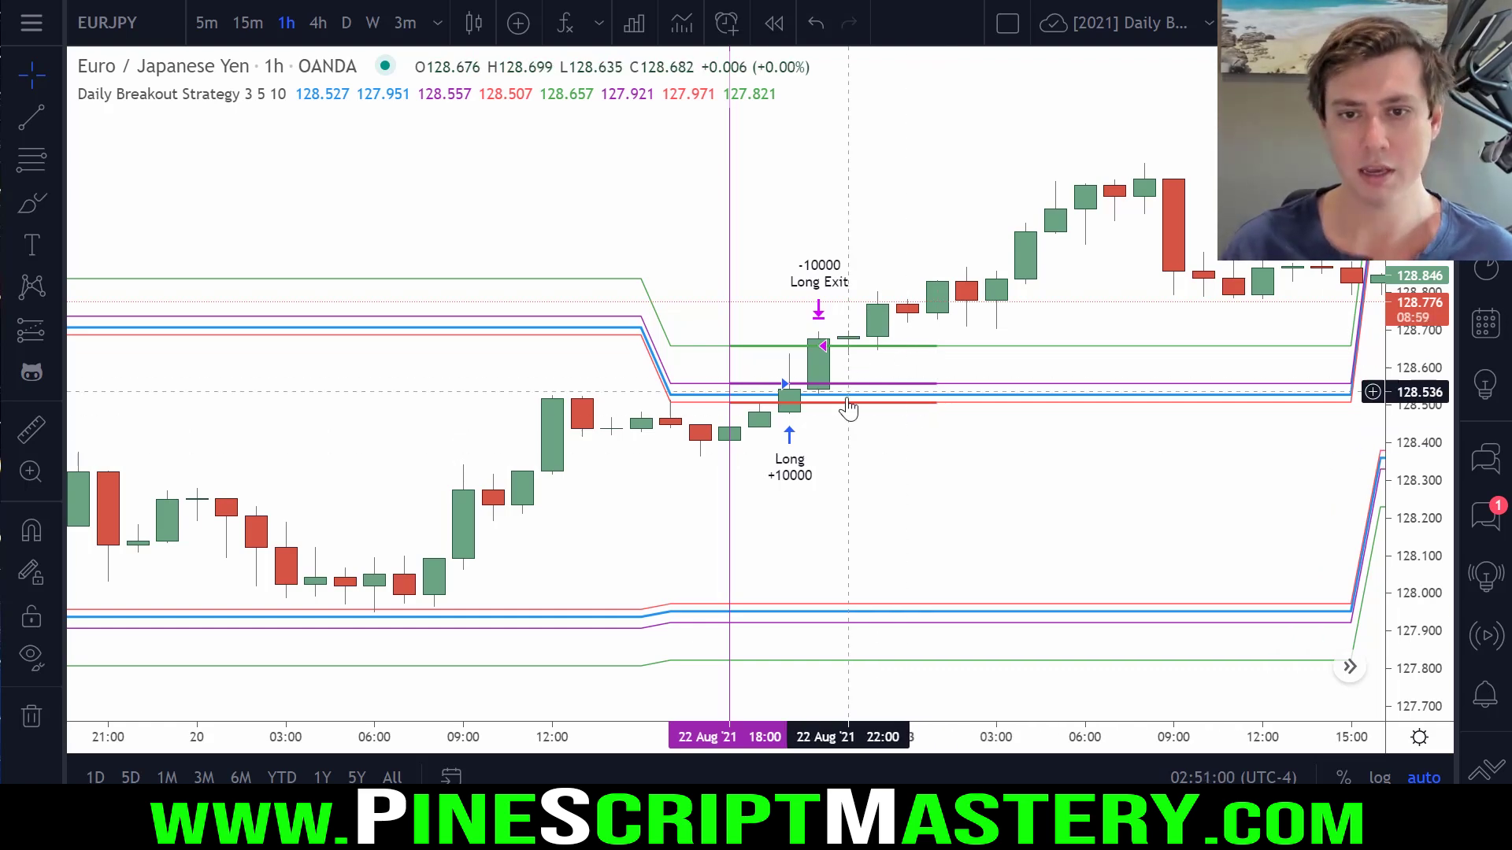
pyautogui.moveTo(790, 346)
pyautogui.mouseDown()
pyautogui.moveTo(882, 342)
pyautogui.moveTo(817, 356)
pyautogui.moveTo(819, 411)
pyautogui.moveTo(797, 401)
pyautogui.mouseUp()
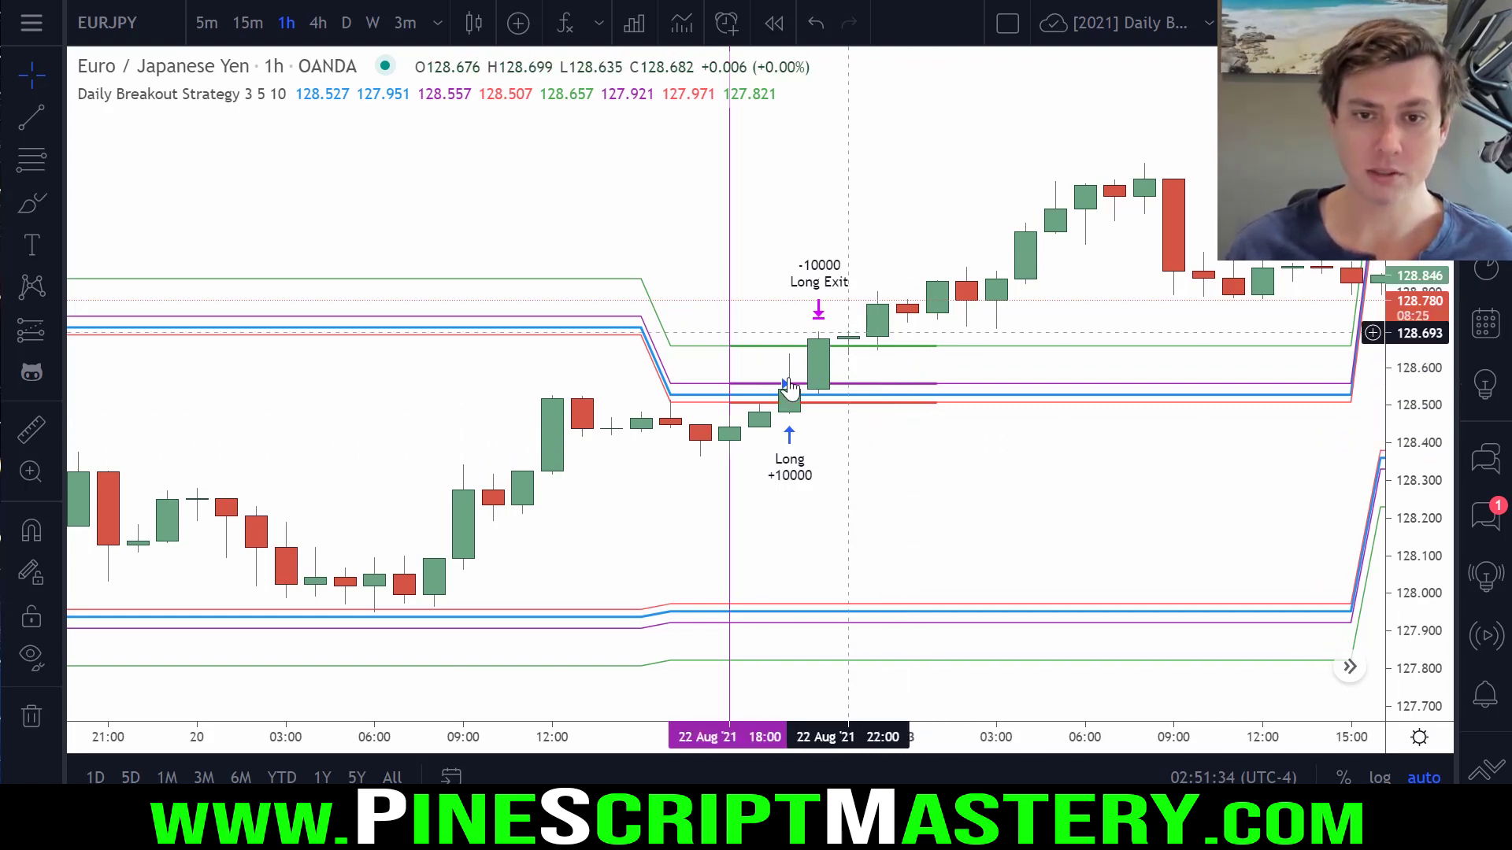
pyautogui.moveTo(786, 257); pyautogui.dragTo(926, 299)
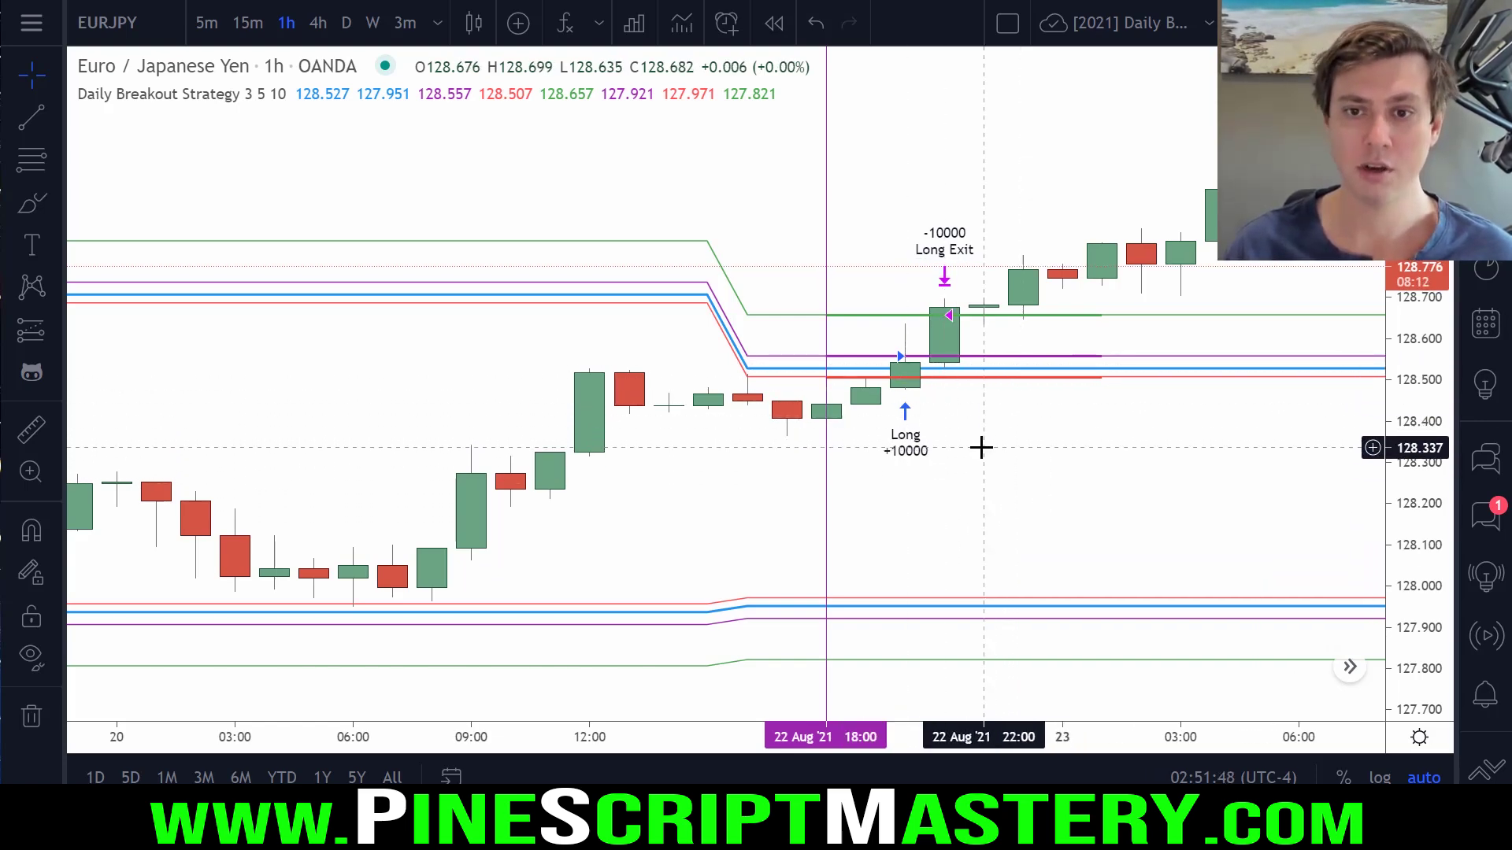
pyautogui.moveTo(979, 445); pyautogui.dragTo(1112, 403)
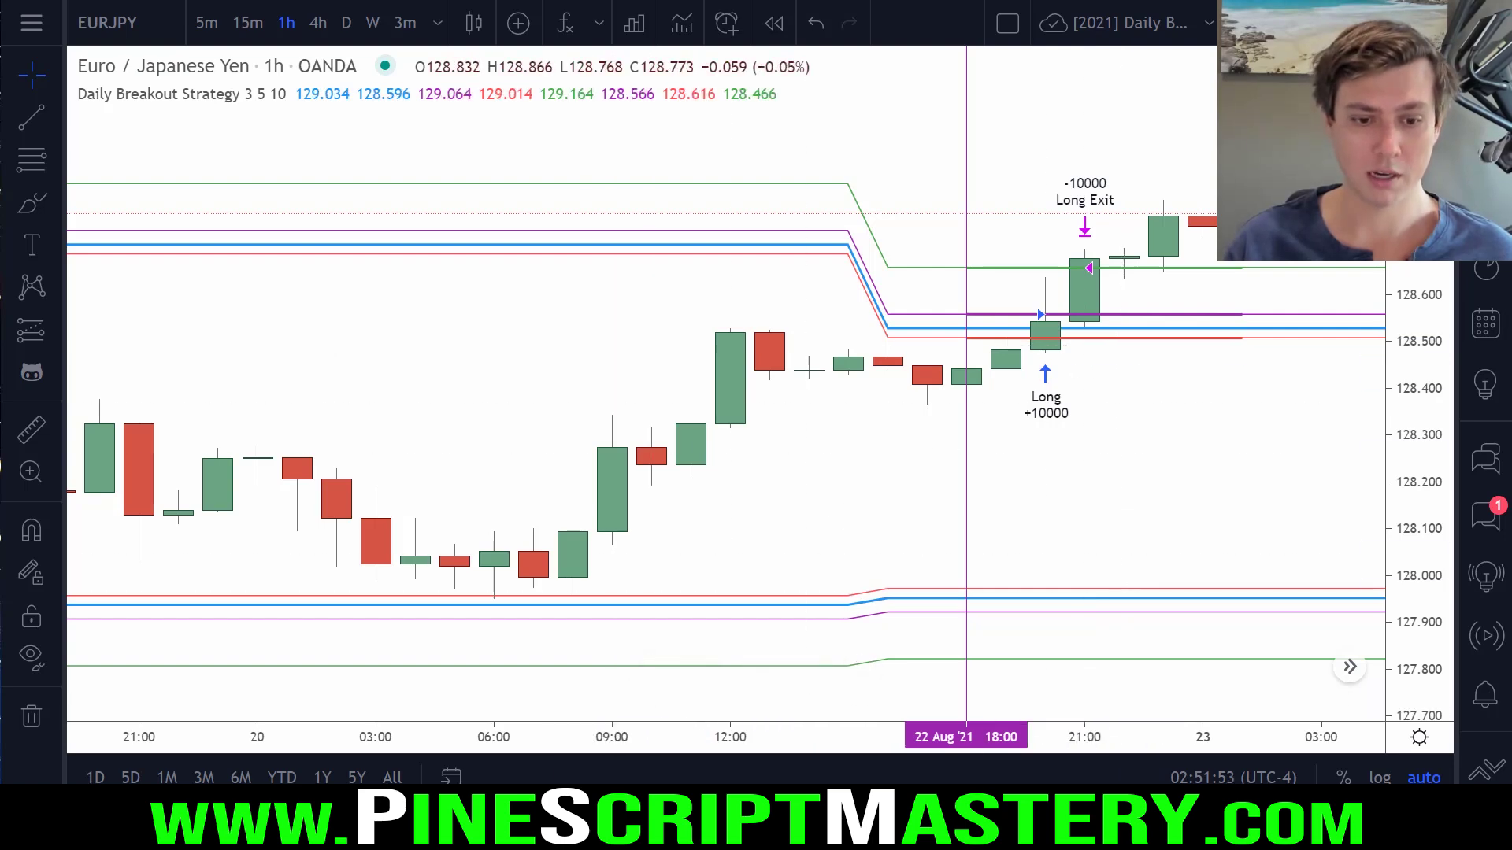
pyautogui.click(535, 810)
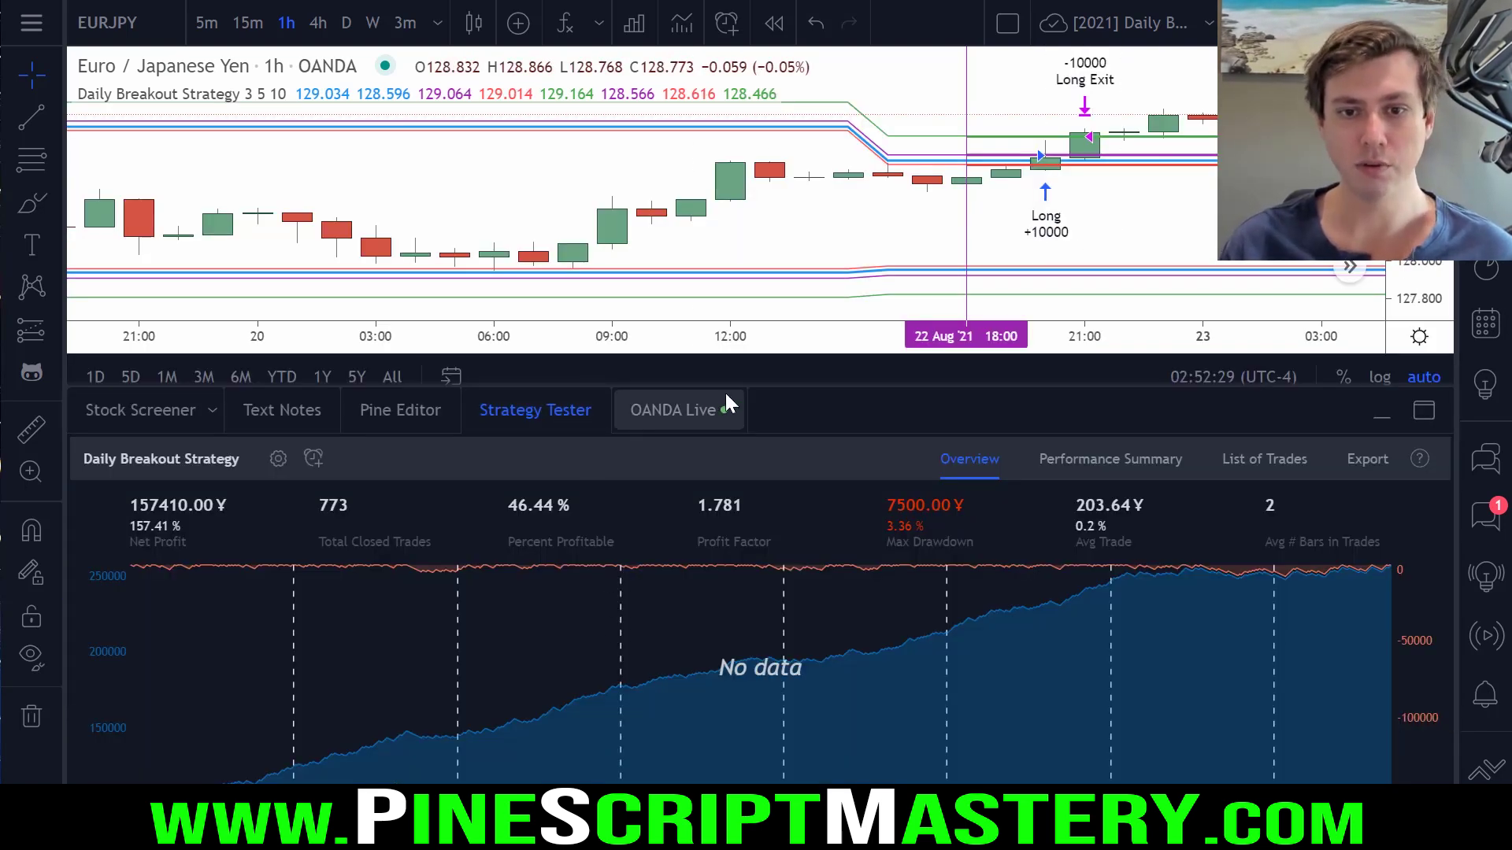
# Enlarge the results area slightly and circle the Long and Long Exit trade markers
pyautogui.moveTo(752, 385); pyautogui.dragTo(773, 344)
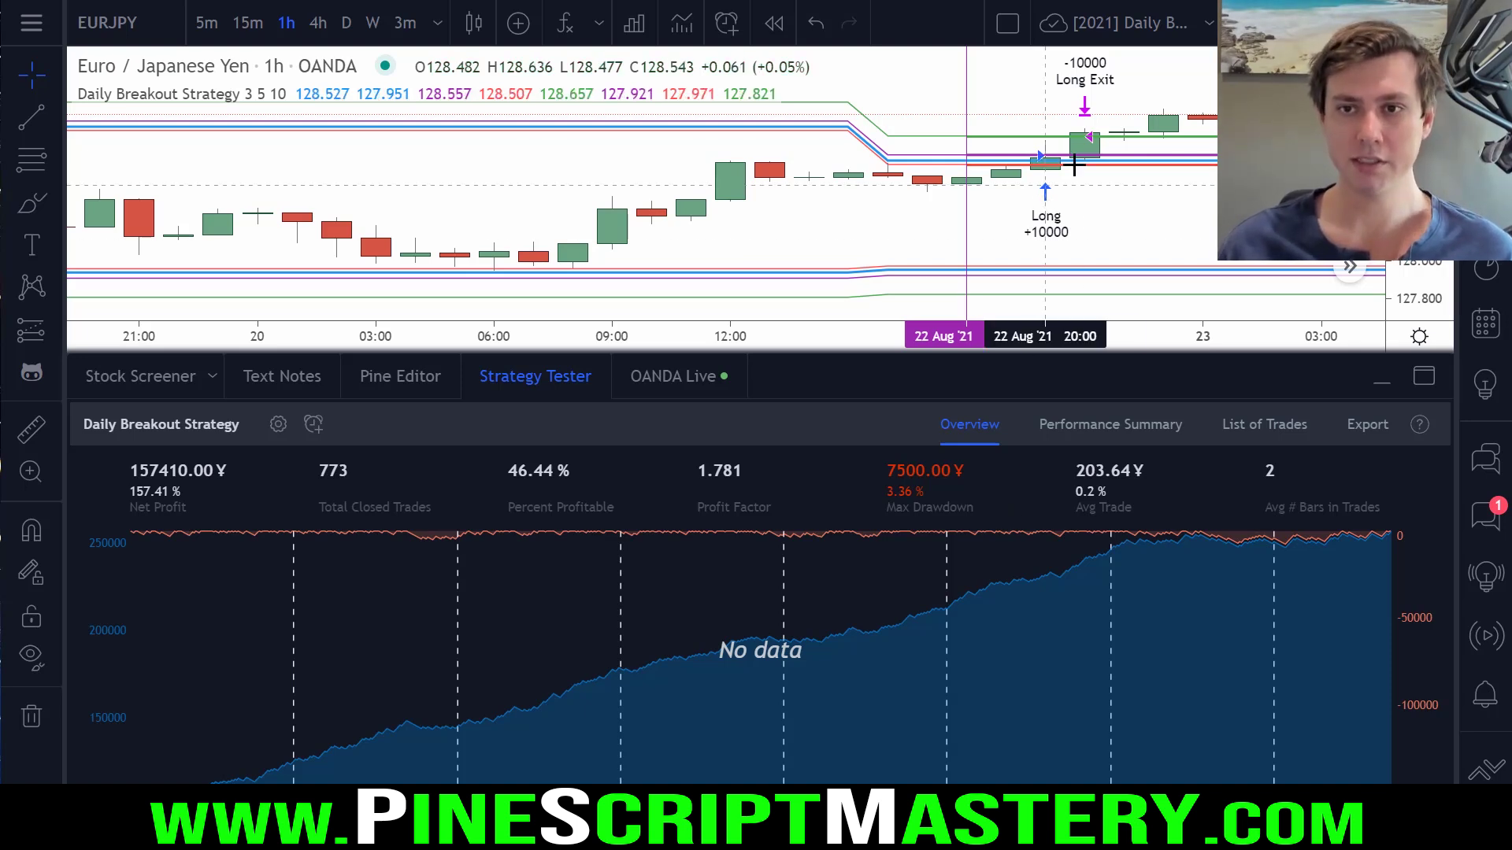
pyautogui.moveTo(1085, 103); pyautogui.dragTo(1032, 112)
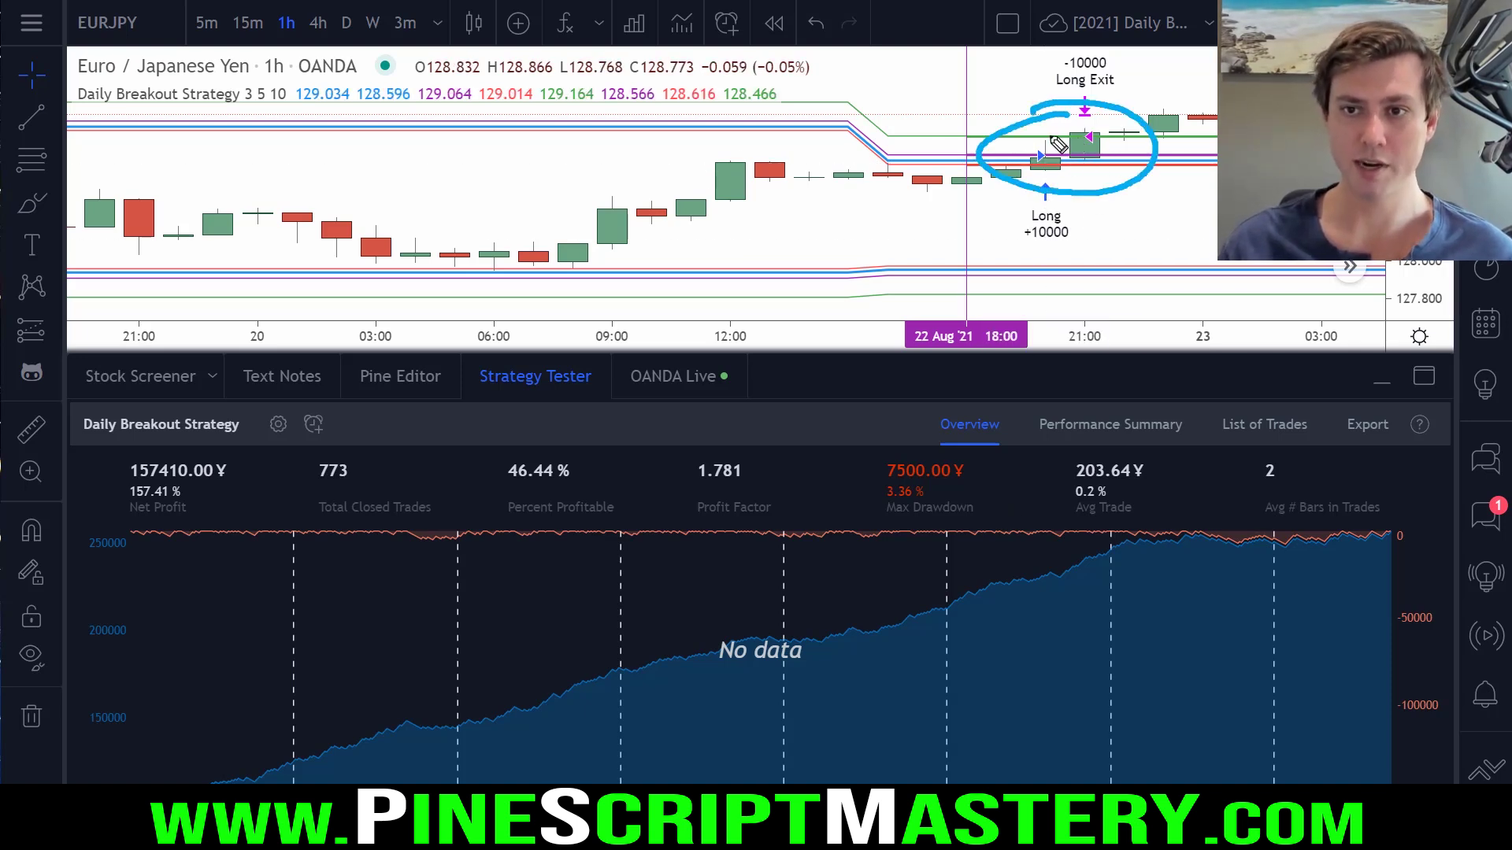
pyautogui.press('Escape')
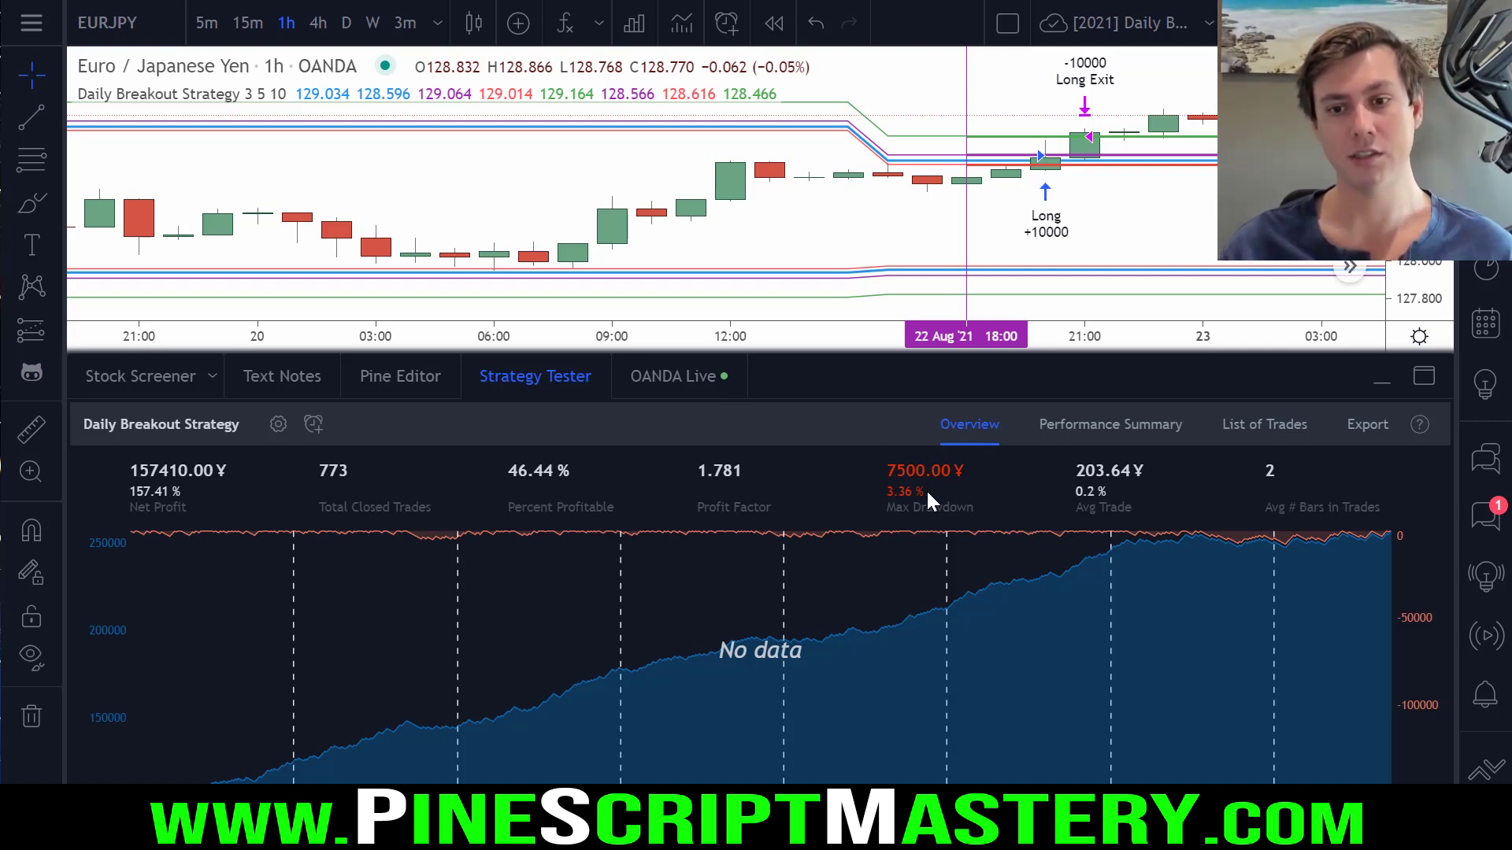
# Circle the 46.44 % Percent Profitable and 7500.00 ¥ (3.36 %) Max Drawdown figures
pyautogui.moveTo(583, 449)
pyautogui.mouseDown()
pyautogui.moveTo(486, 518)
pyautogui.moveTo(606, 481)
pyautogui.mouseUp()
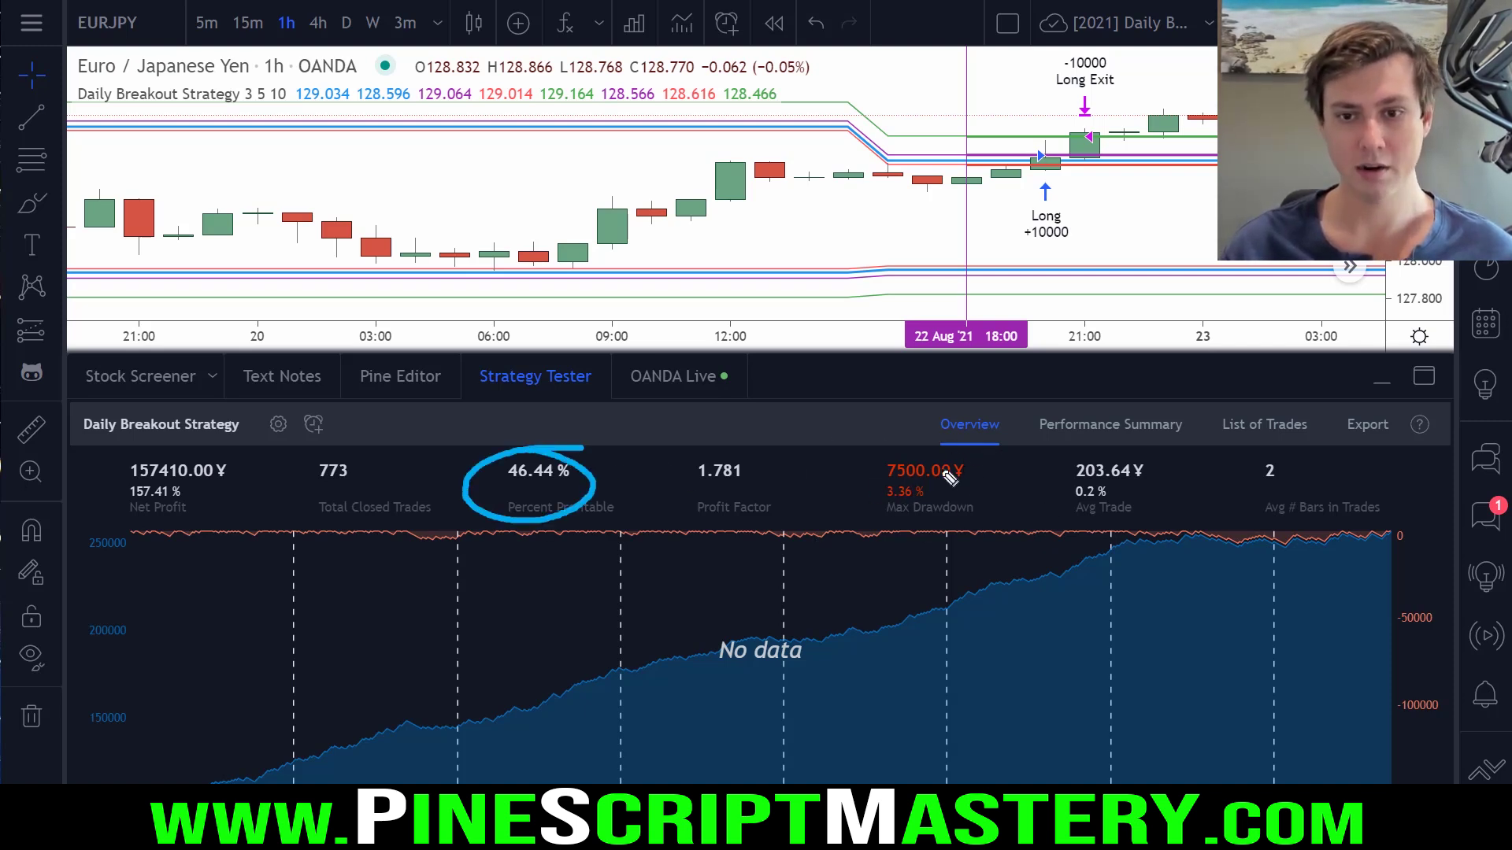
pyautogui.moveTo(949, 447); pyautogui.dragTo(963, 476)
pyautogui.press('Escape')
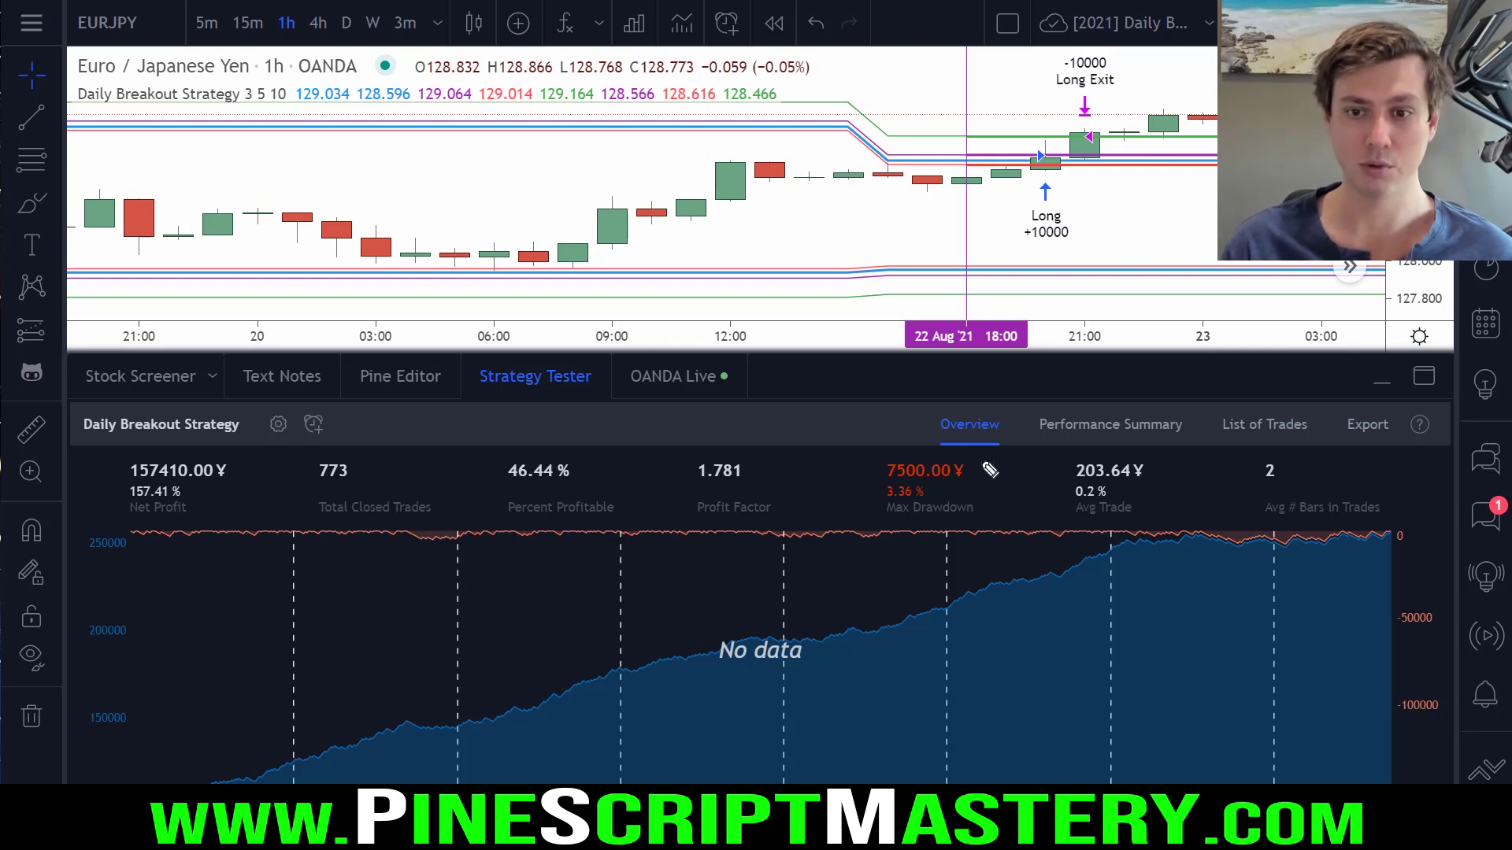
pyautogui.moveTo(984, 450)
pyautogui.mouseDown()
pyautogui.moveTo(1013, 529)
pyautogui.moveTo(993, 455)
pyautogui.mouseUp()
pyautogui.moveTo(875, 501); pyautogui.dragTo(941, 498)
pyautogui.moveTo(613, 473)
pyautogui.mouseDown()
pyautogui.moveTo(544, 496)
pyautogui.moveTo(561, 435)
pyautogui.mouseUp()
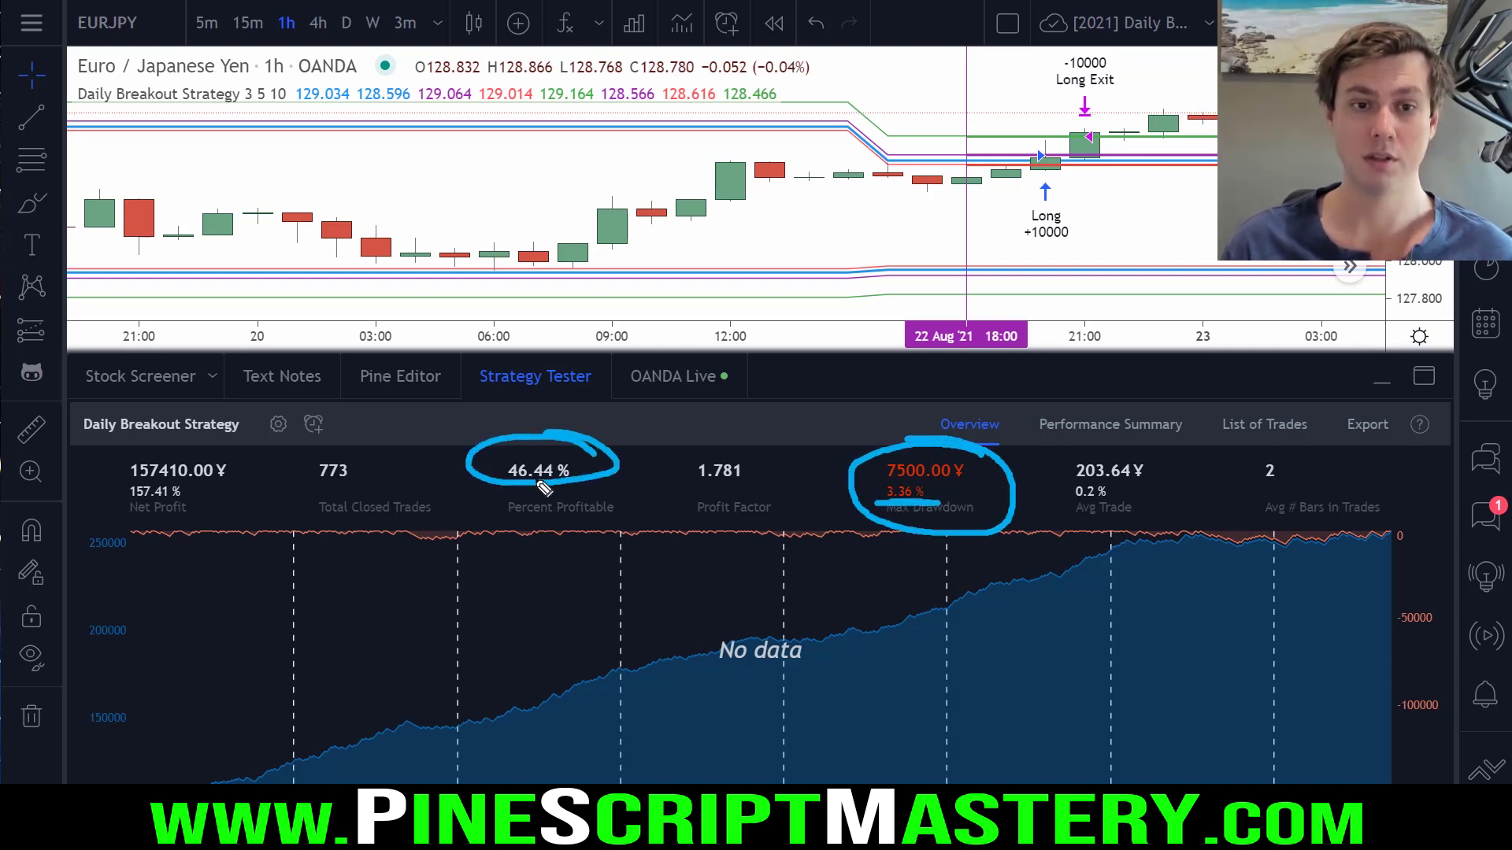
pyautogui.press('Escape')
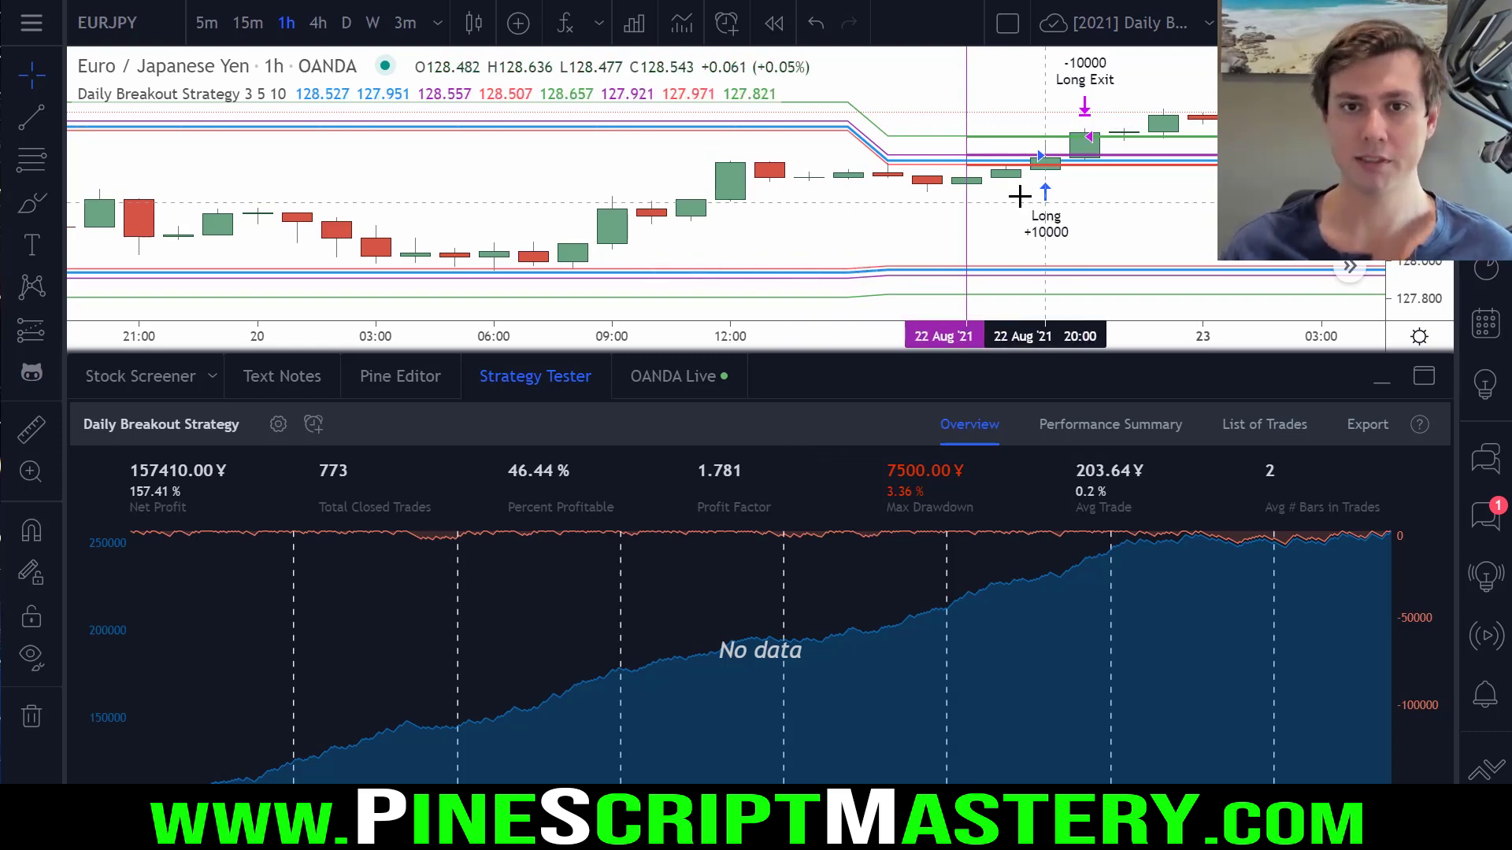
# Toggle the backtest results closed and open again, then scribble across the stats row and clear it
pyautogui.click(529, 377)
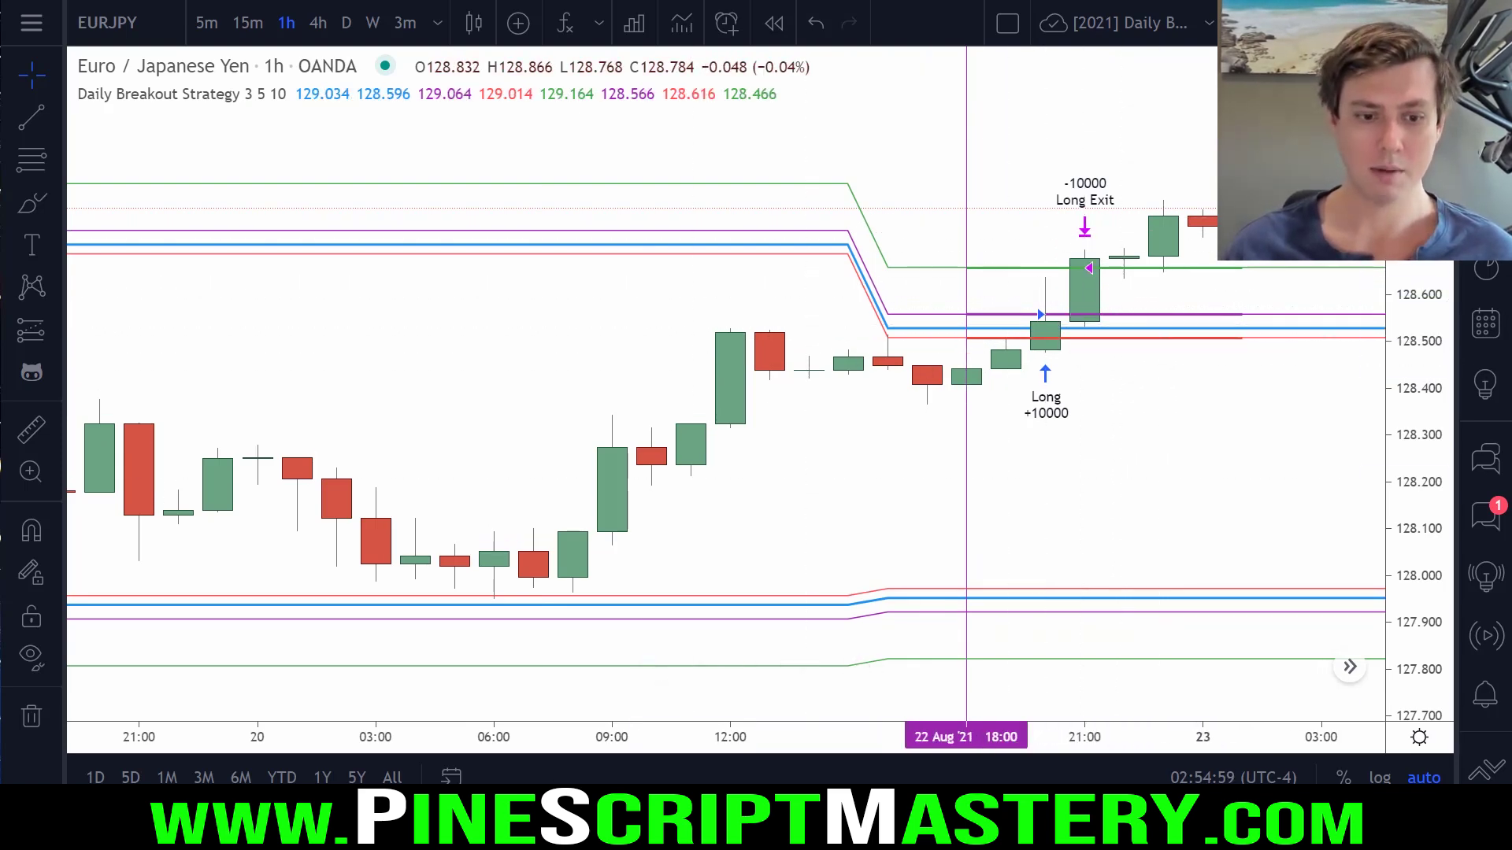
pyautogui.click(523, 801)
pyautogui.click(522, 375)
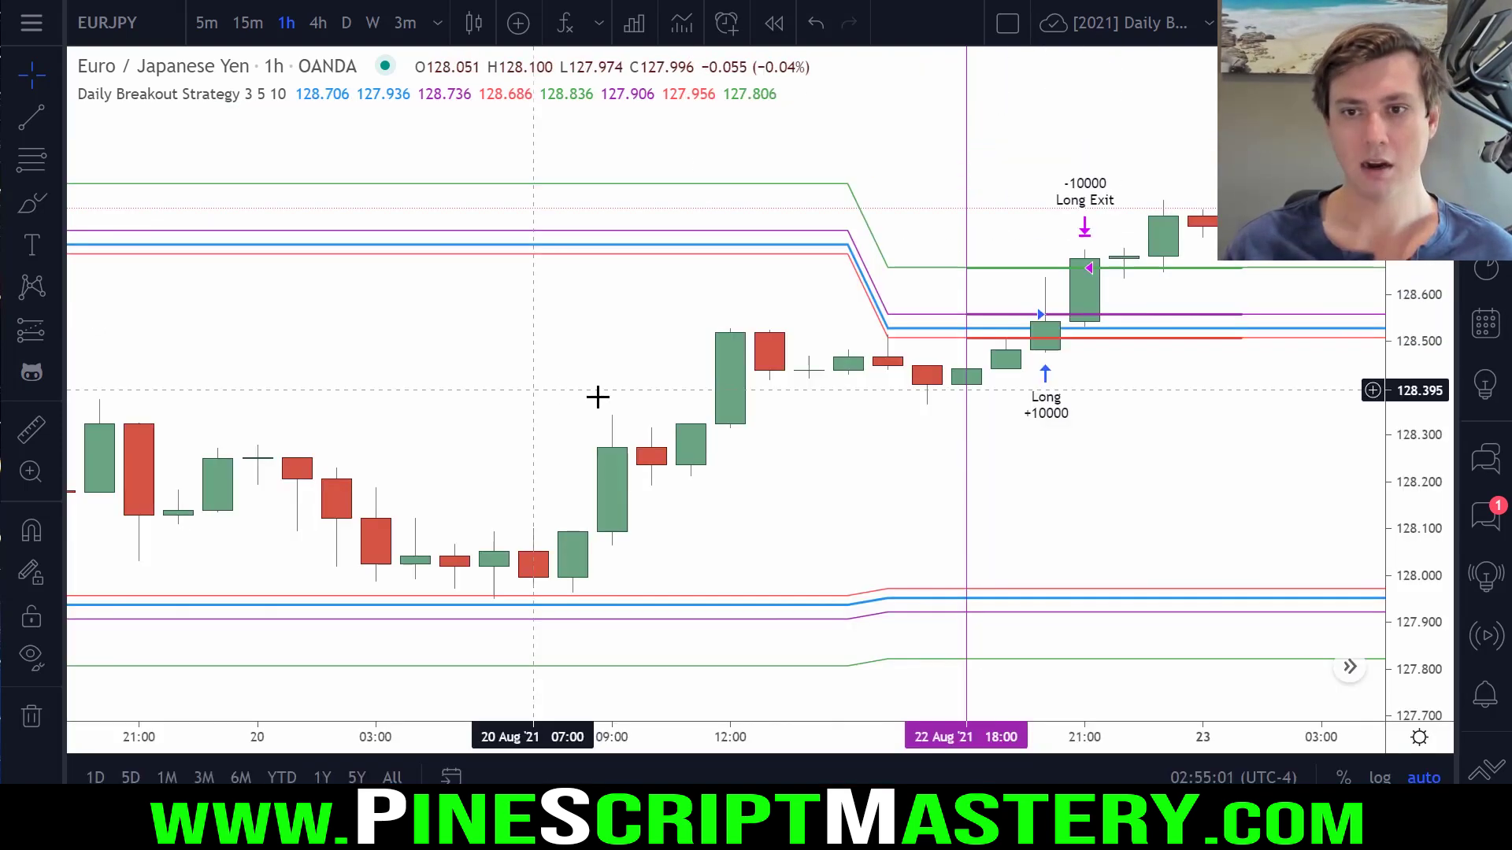
pyautogui.hscroll(-1, 1123, 415)
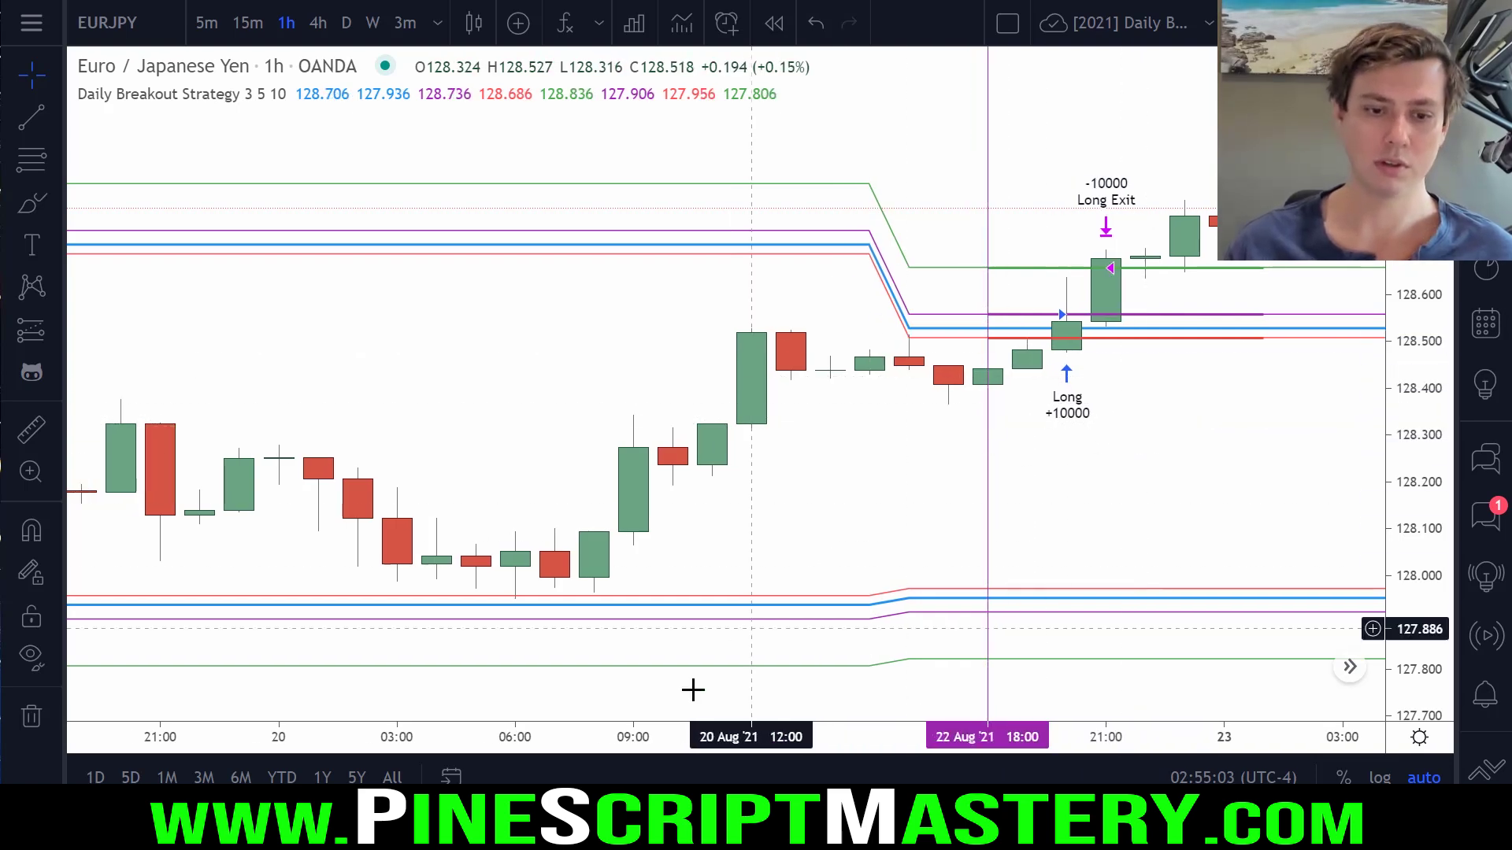
pyautogui.click(535, 801)
pyautogui.moveTo(126, 468)
pyautogui.mouseDown()
pyautogui.moveTo(1259, 522)
pyautogui.moveTo(377, 500)
pyautogui.moveTo(1024, 472)
pyautogui.moveTo(685, 505)
pyautogui.mouseUp()
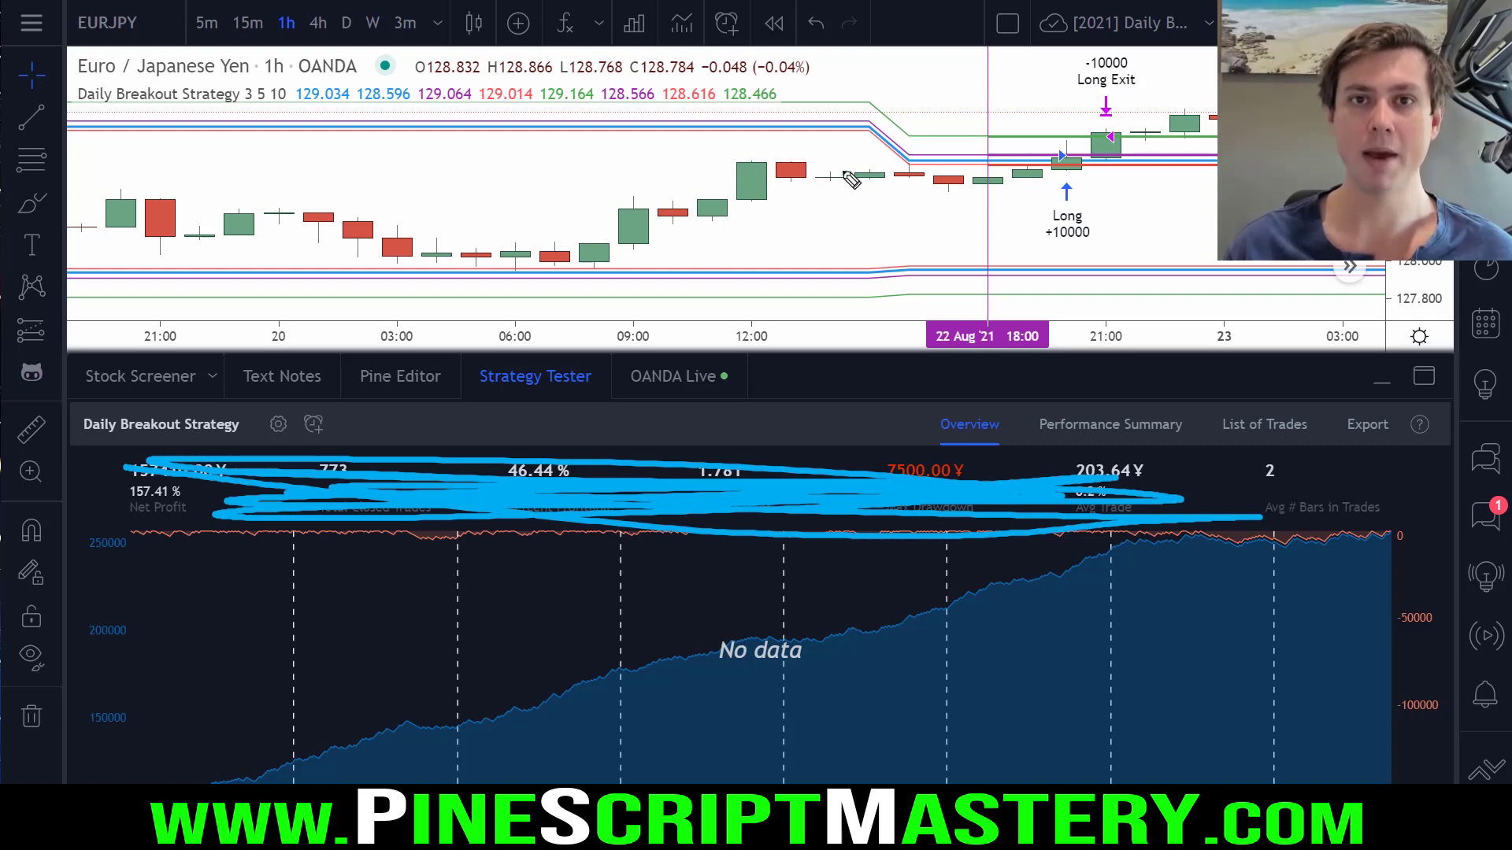
pyautogui.press('Escape')
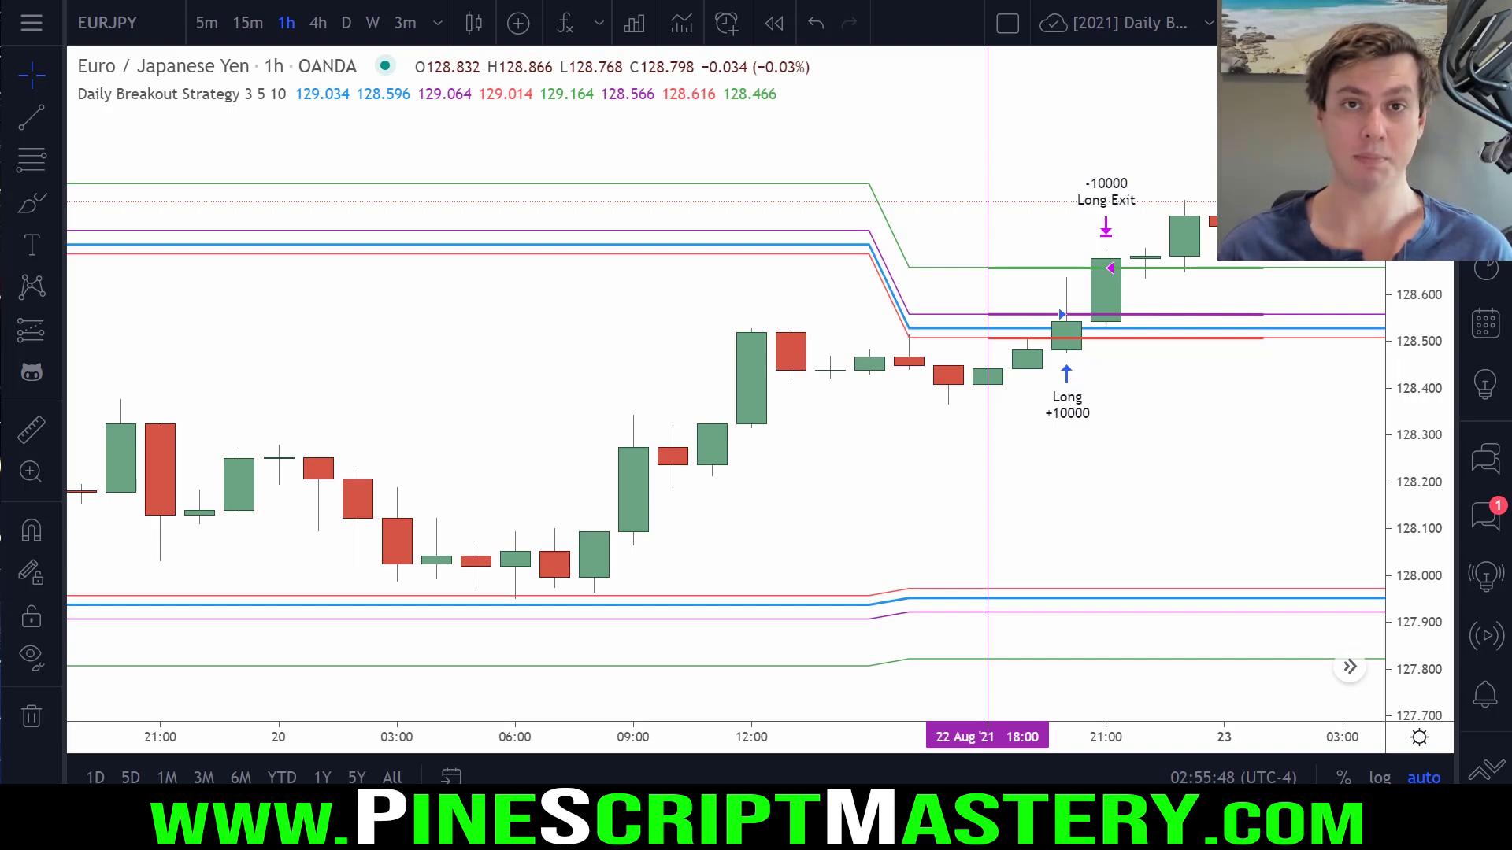
# Hide the Daily Breakout Strategy and bring up the Indicators & Strategies list
pyautogui.click(307, 94)
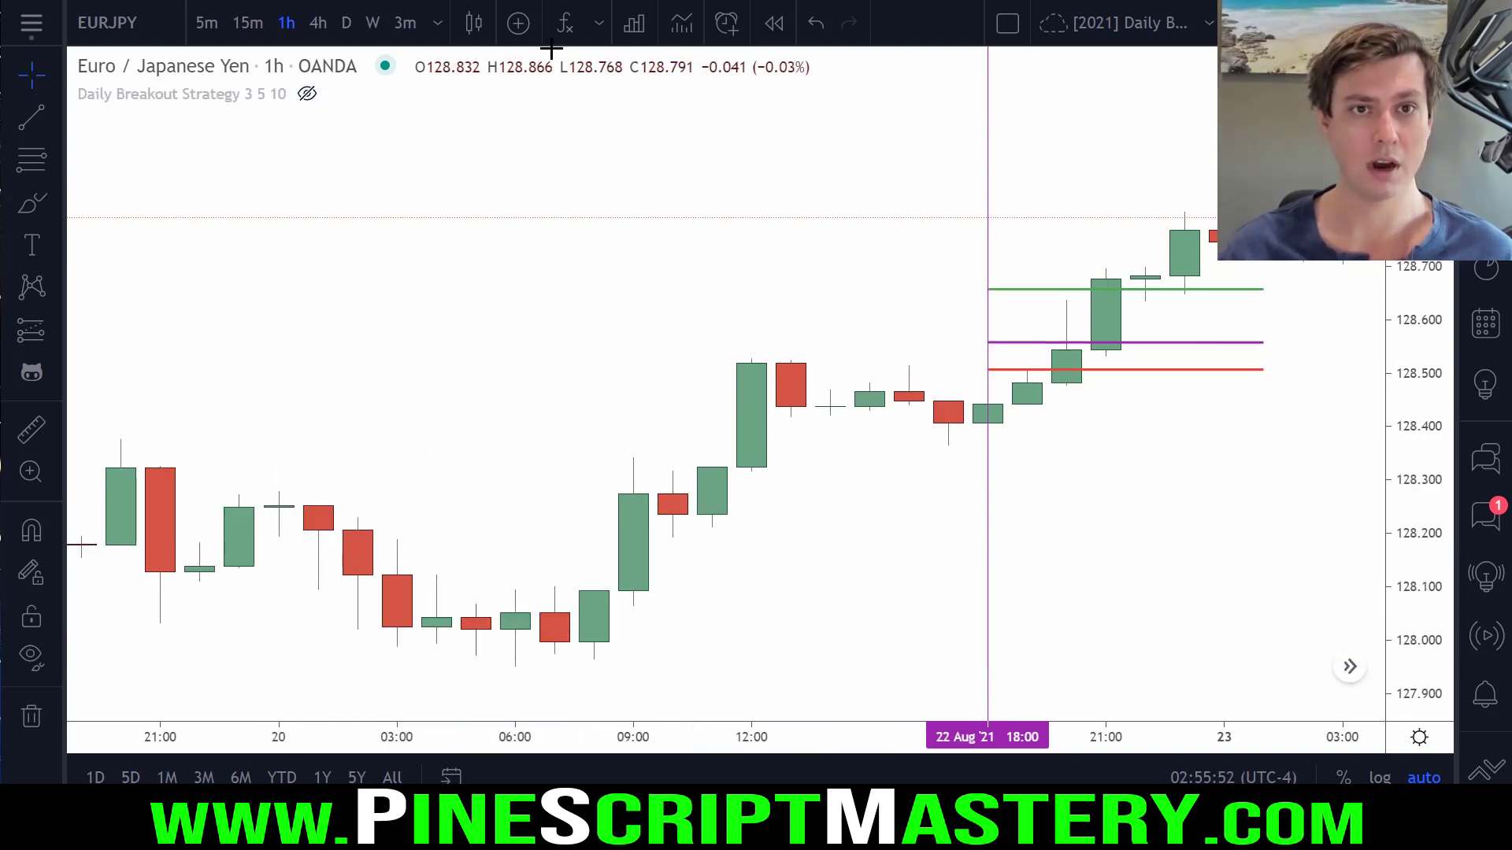
pyautogui.click(565, 23)
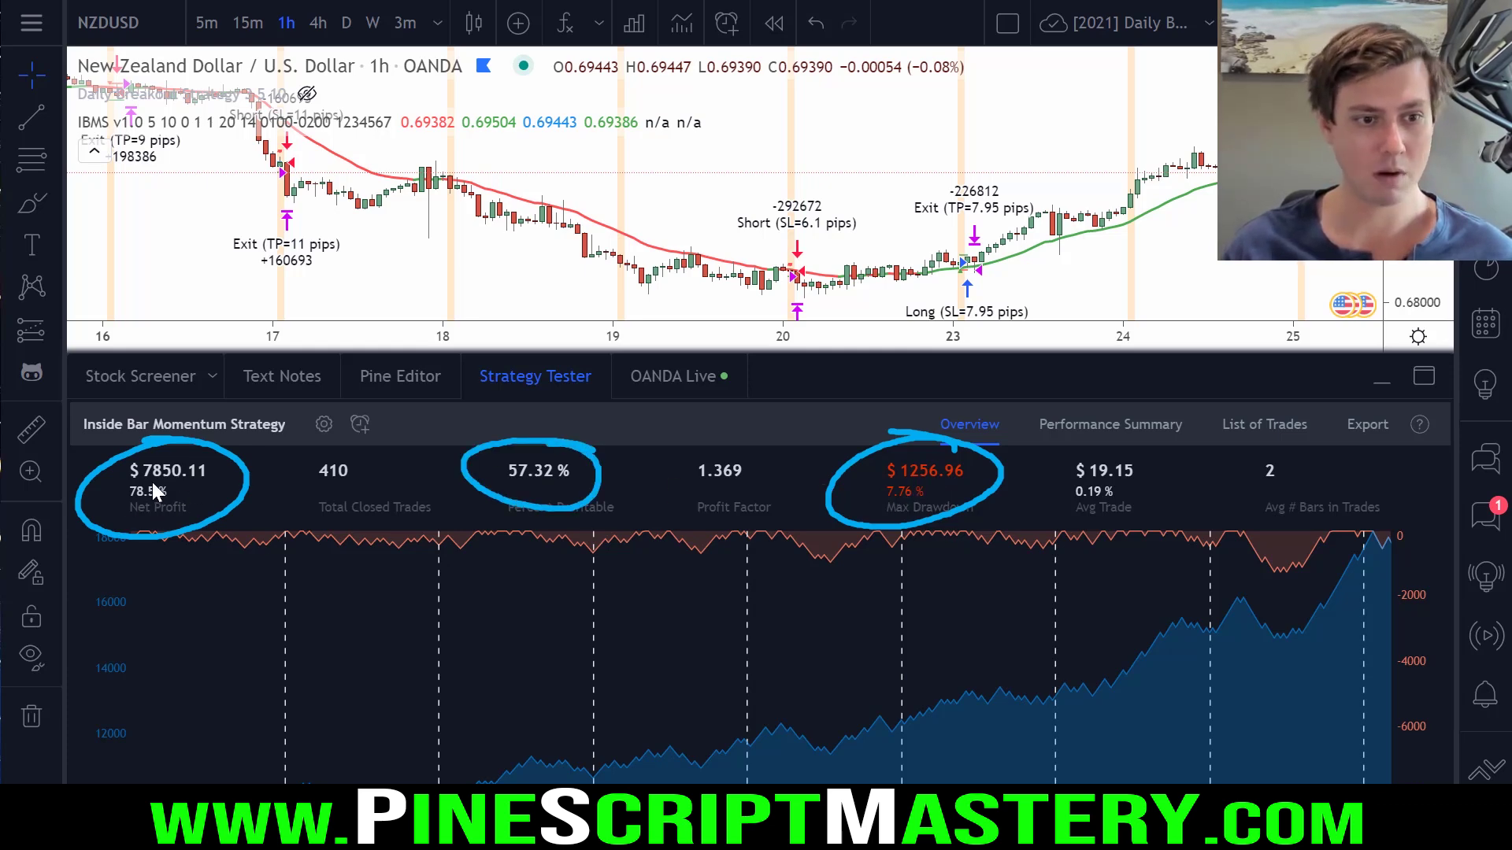
# Collapse the backtest panel and mark the NZDUSD Long (SL=7.95 pips) entry and exit on the chart
pyautogui.click(554, 384)
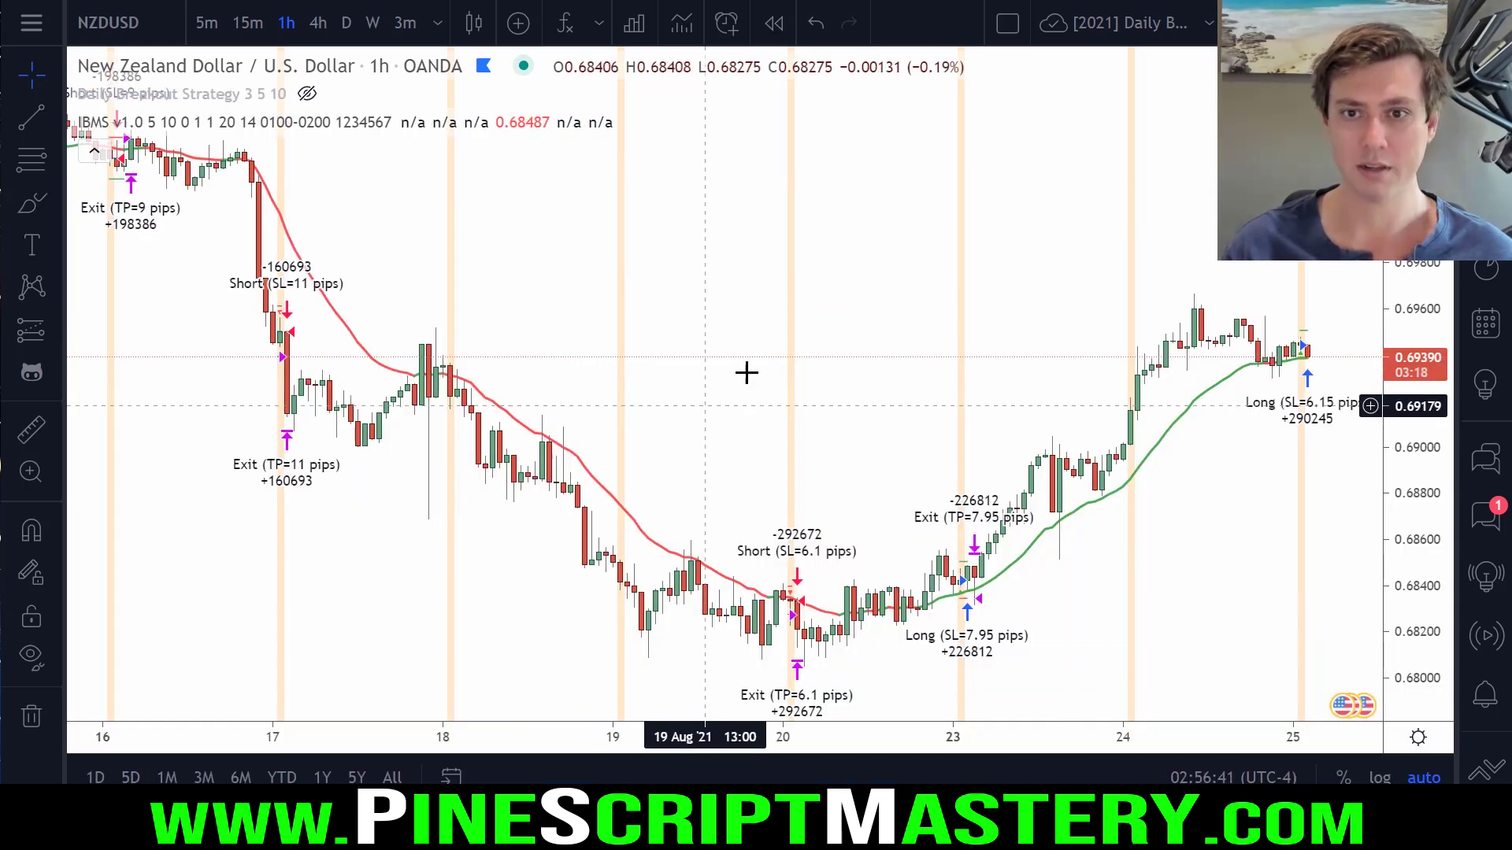
pyautogui.moveTo(897, 263); pyautogui.dragTo(1011, 264)
pyautogui.scroll(8, 985, 287)
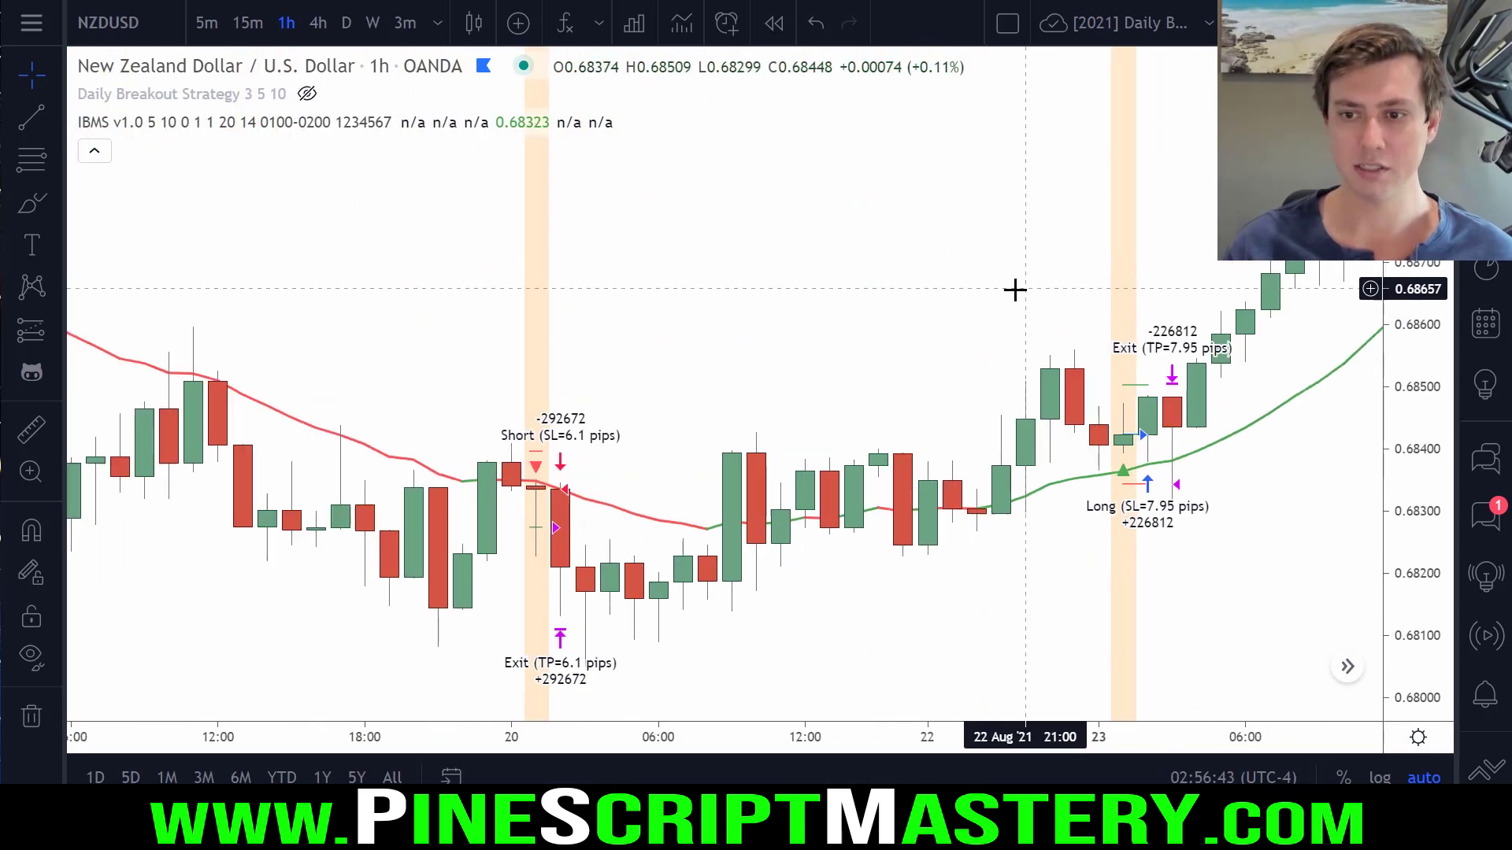
pyautogui.scroll(3, 920, 346)
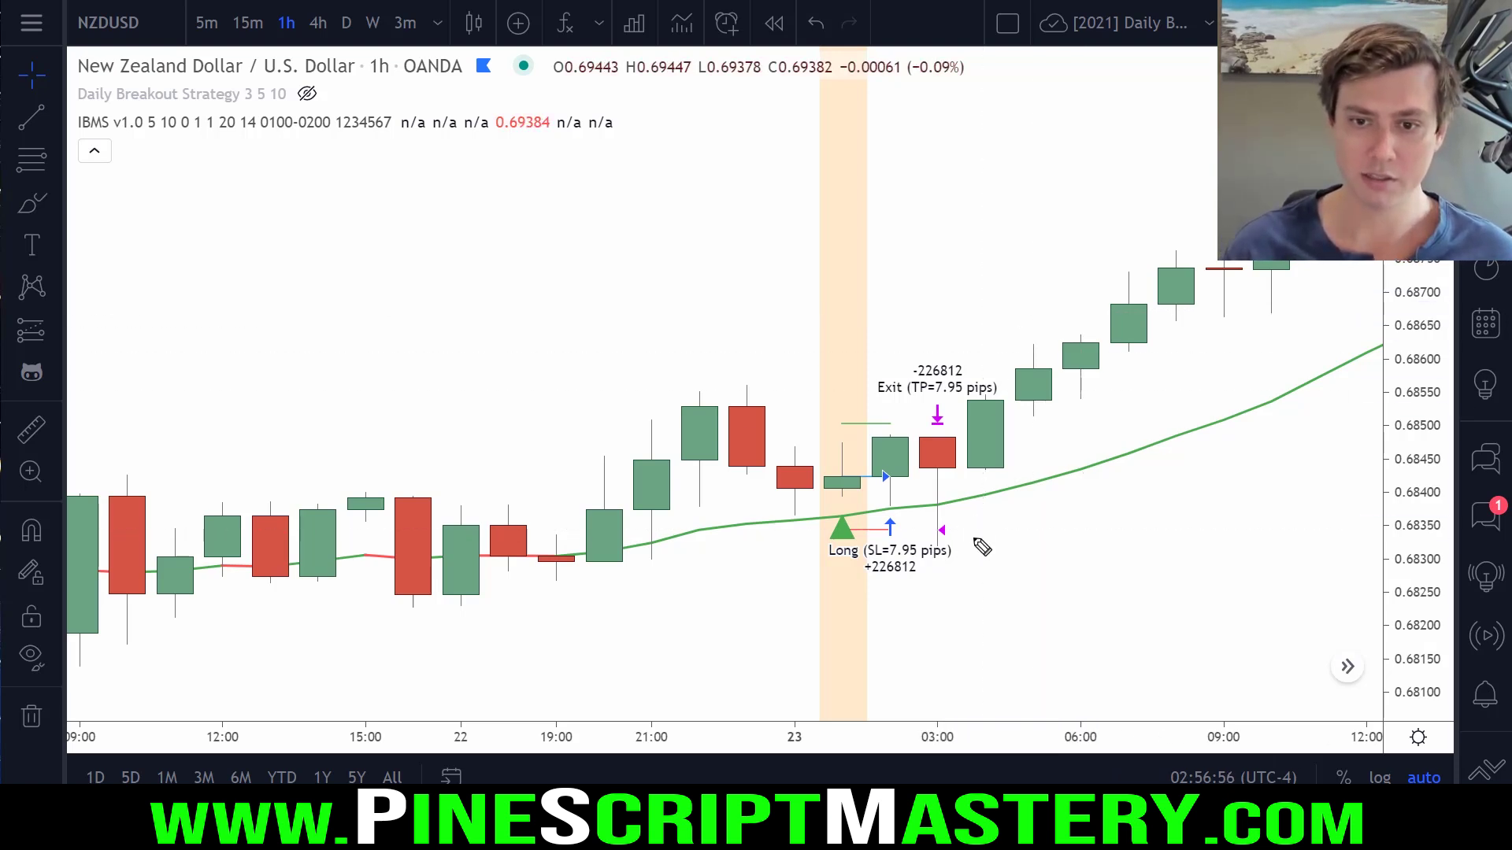
pyautogui.moveTo(974, 538)
pyautogui.mouseDown()
pyautogui.moveTo(813, 528)
pyautogui.moveTo(823, 598)
pyautogui.moveTo(986, 526)
pyautogui.moveTo(942, 529)
pyautogui.moveTo(923, 559)
pyautogui.mouseUp()
pyautogui.moveTo(927, 400); pyautogui.dragTo(967, 398)
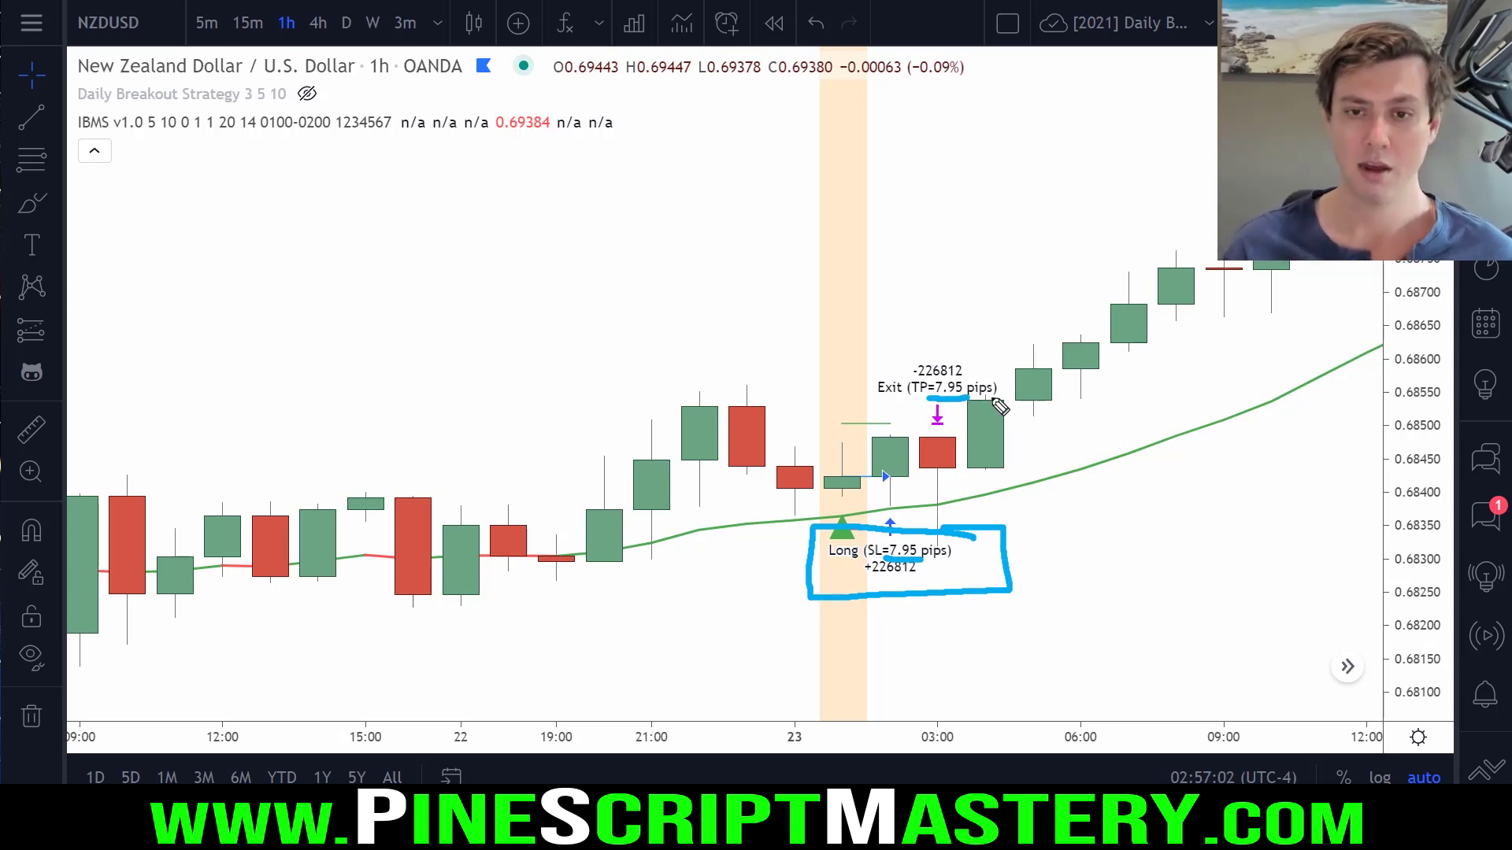
pyautogui.press('Escape')
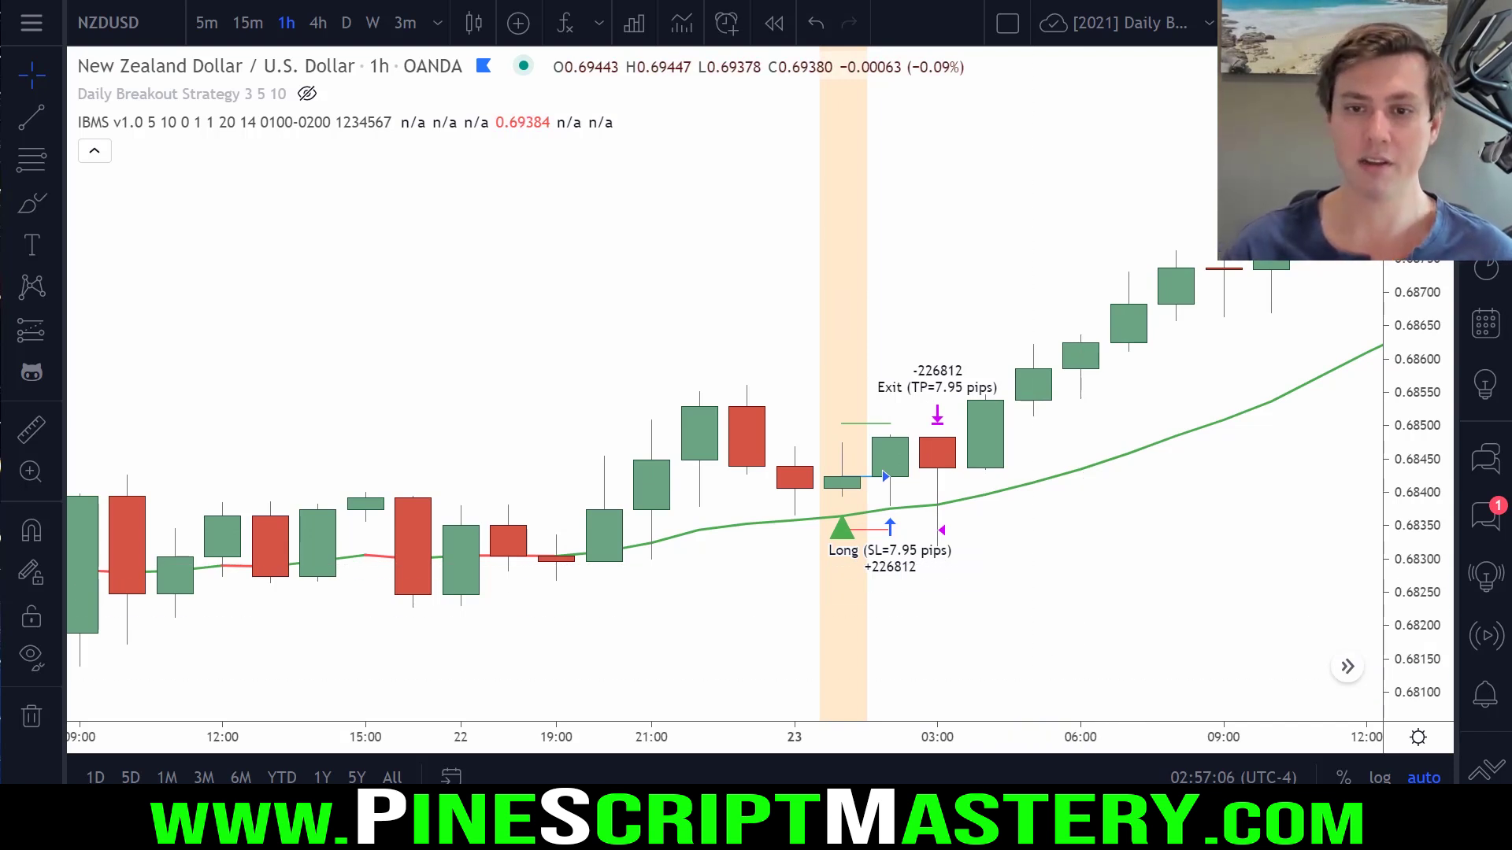
# Measure the NZDUSD trade's price move with the ruler, then bring back the strategy results
pyautogui.click(31, 431)
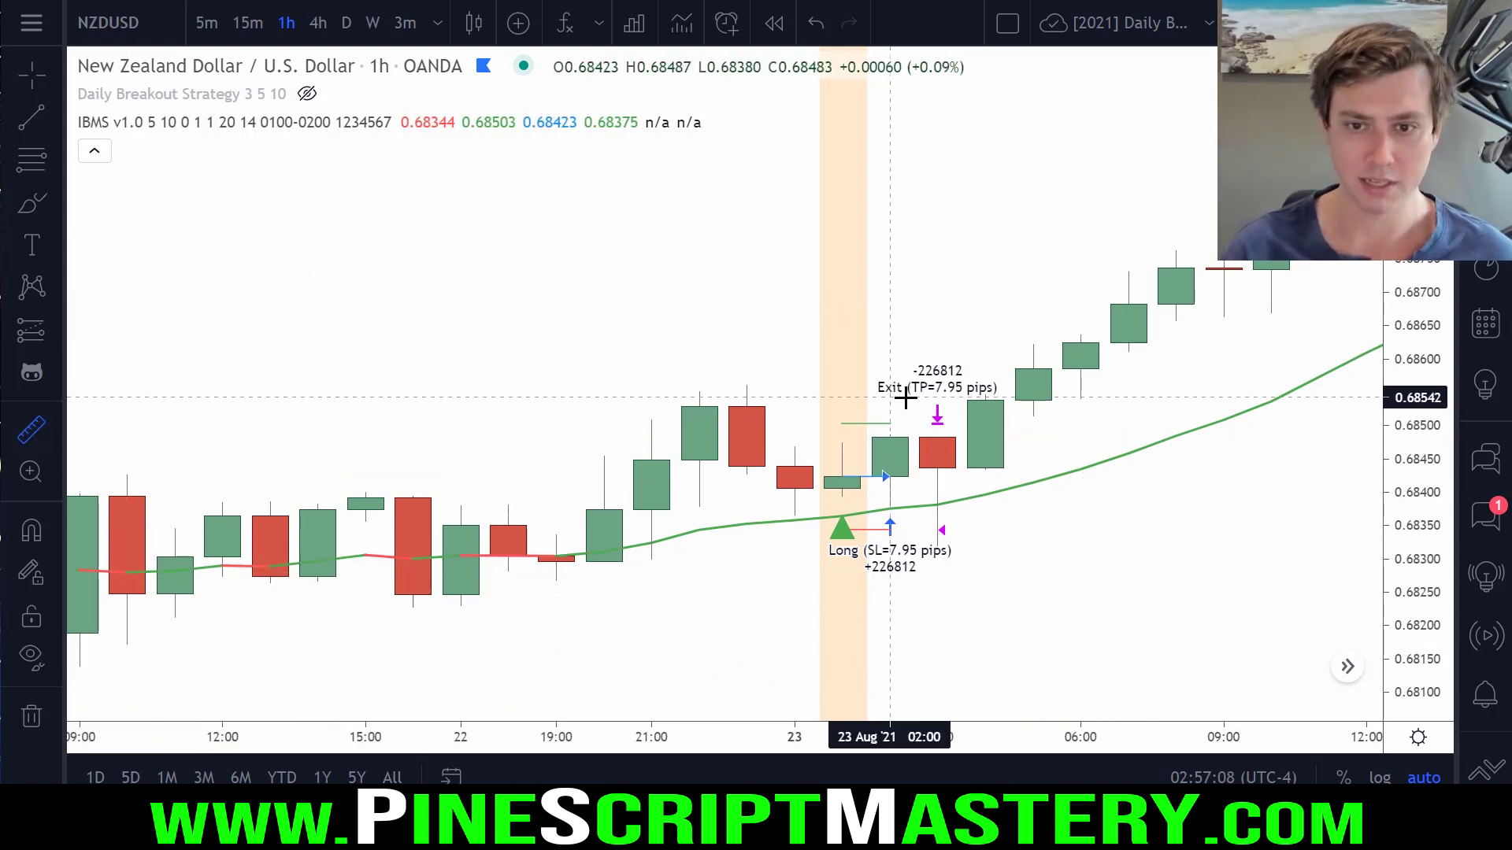
pyautogui.click(874, 476)
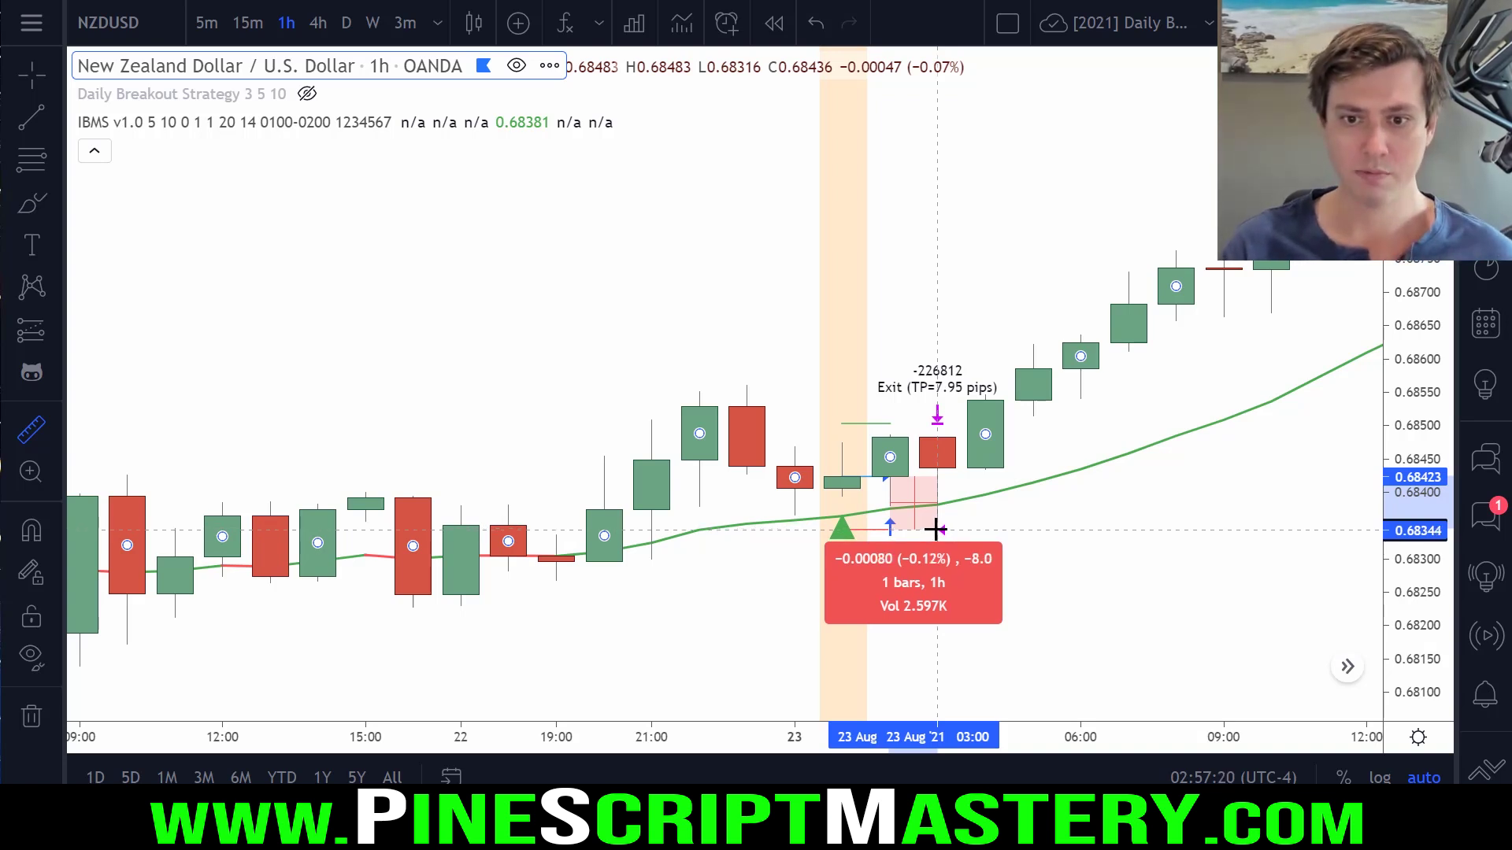
pyautogui.press('Escape')
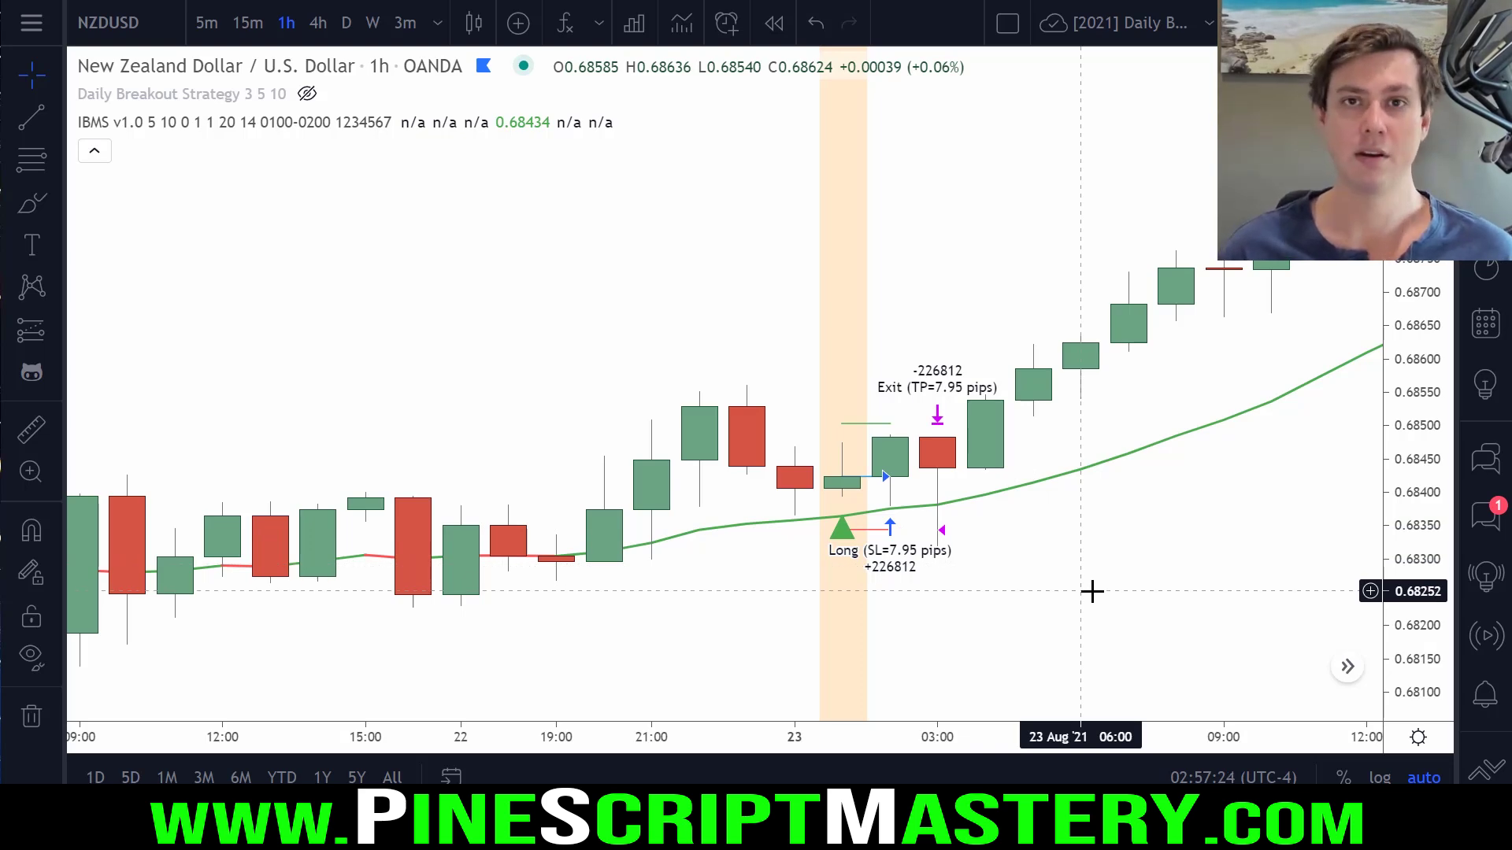
pyautogui.click(536, 807)
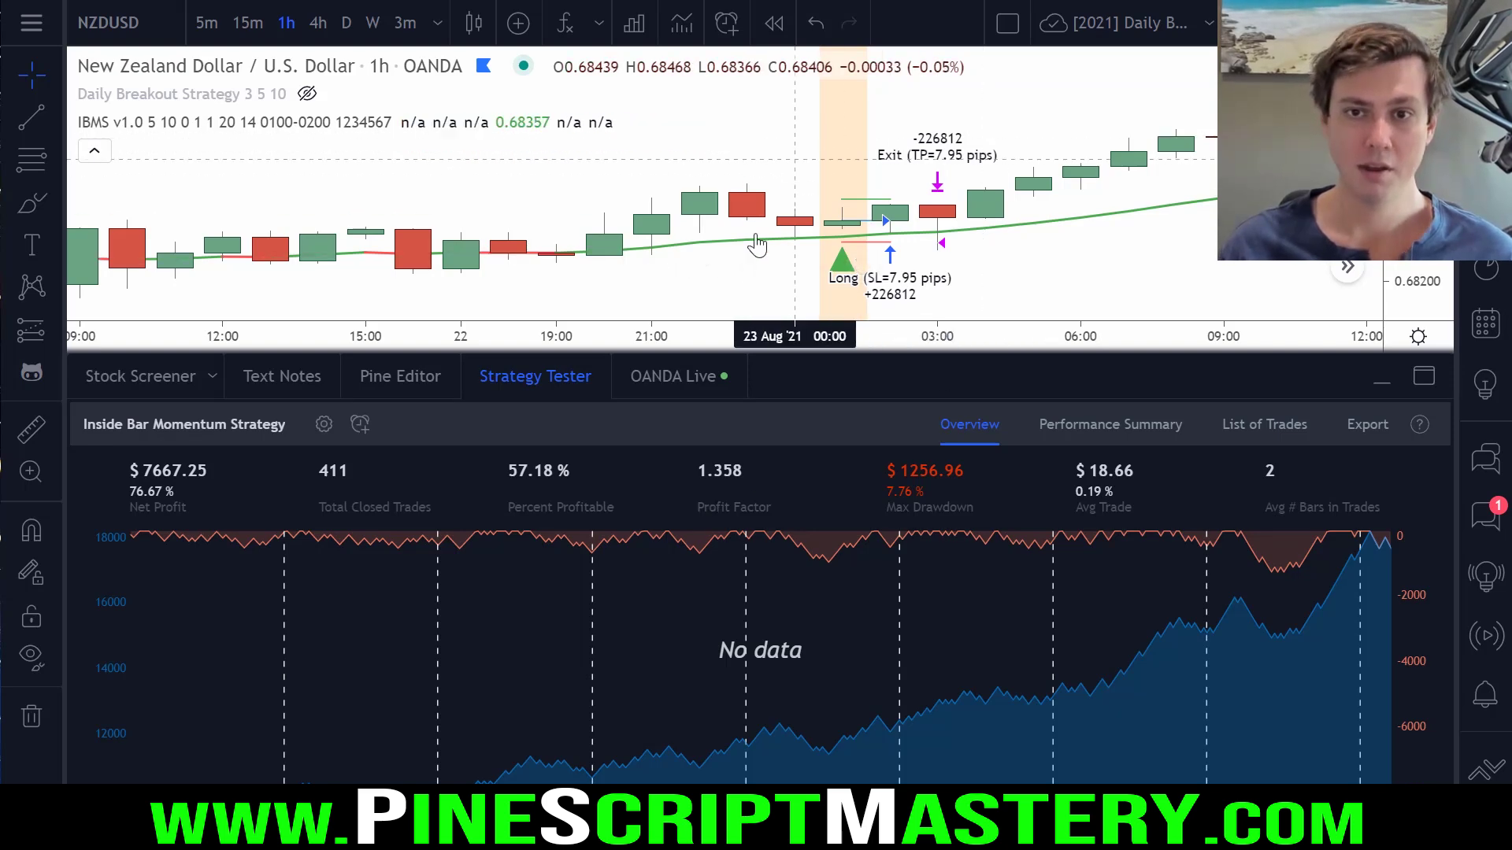
# Review EURCAD's Inside Bar Momentum results from the watchlist, then load AUDUSD 1h
pyautogui.click(1486, 73)
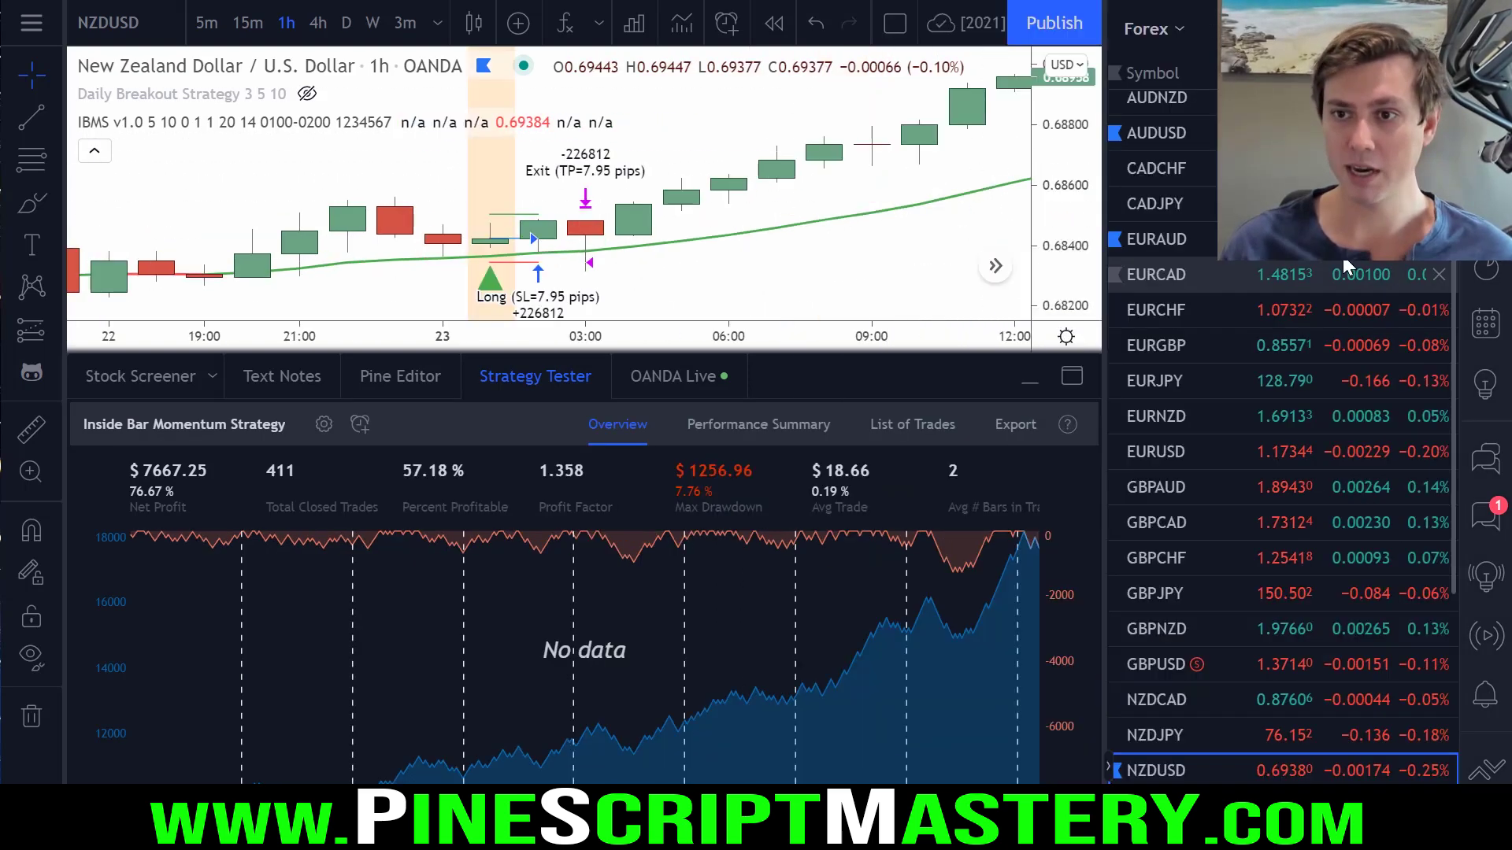
pyautogui.click(1250, 271)
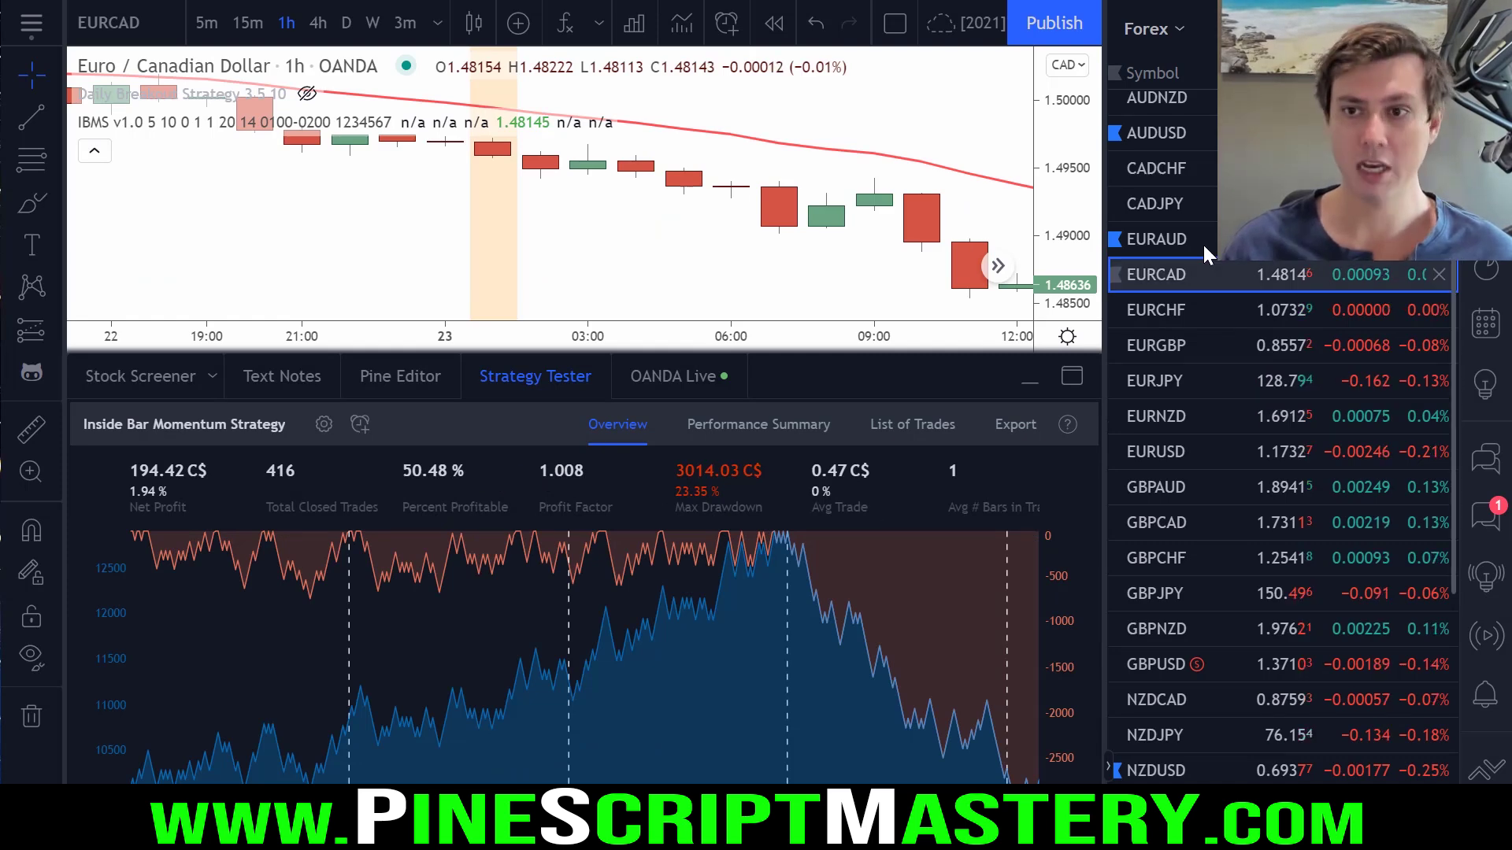
pyautogui.moveTo(778, 464); pyautogui.dragTo(775, 473)
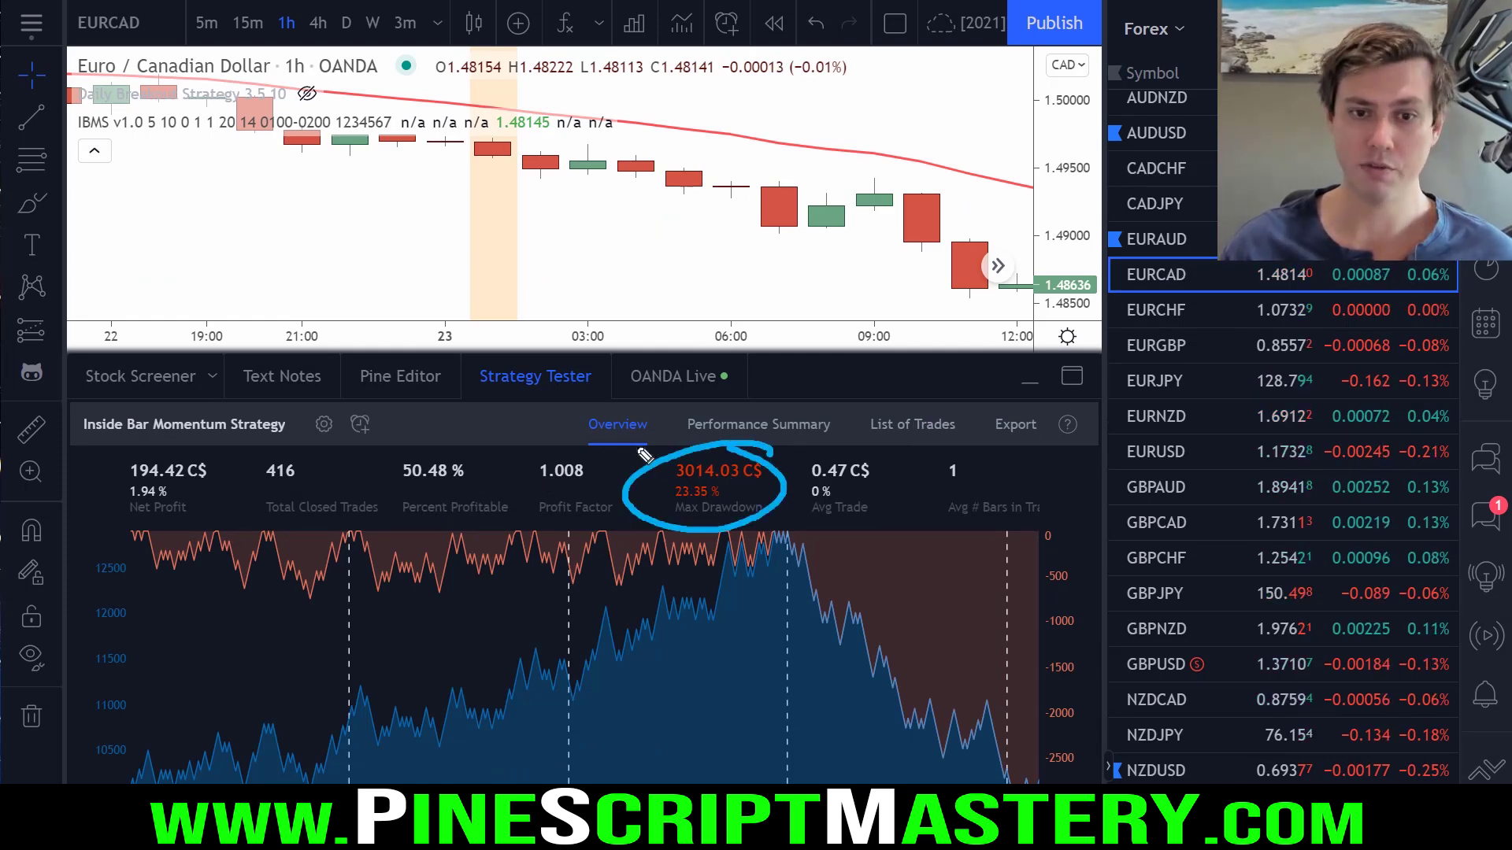
pyautogui.moveTo(223, 465); pyautogui.dragTo(221, 472)
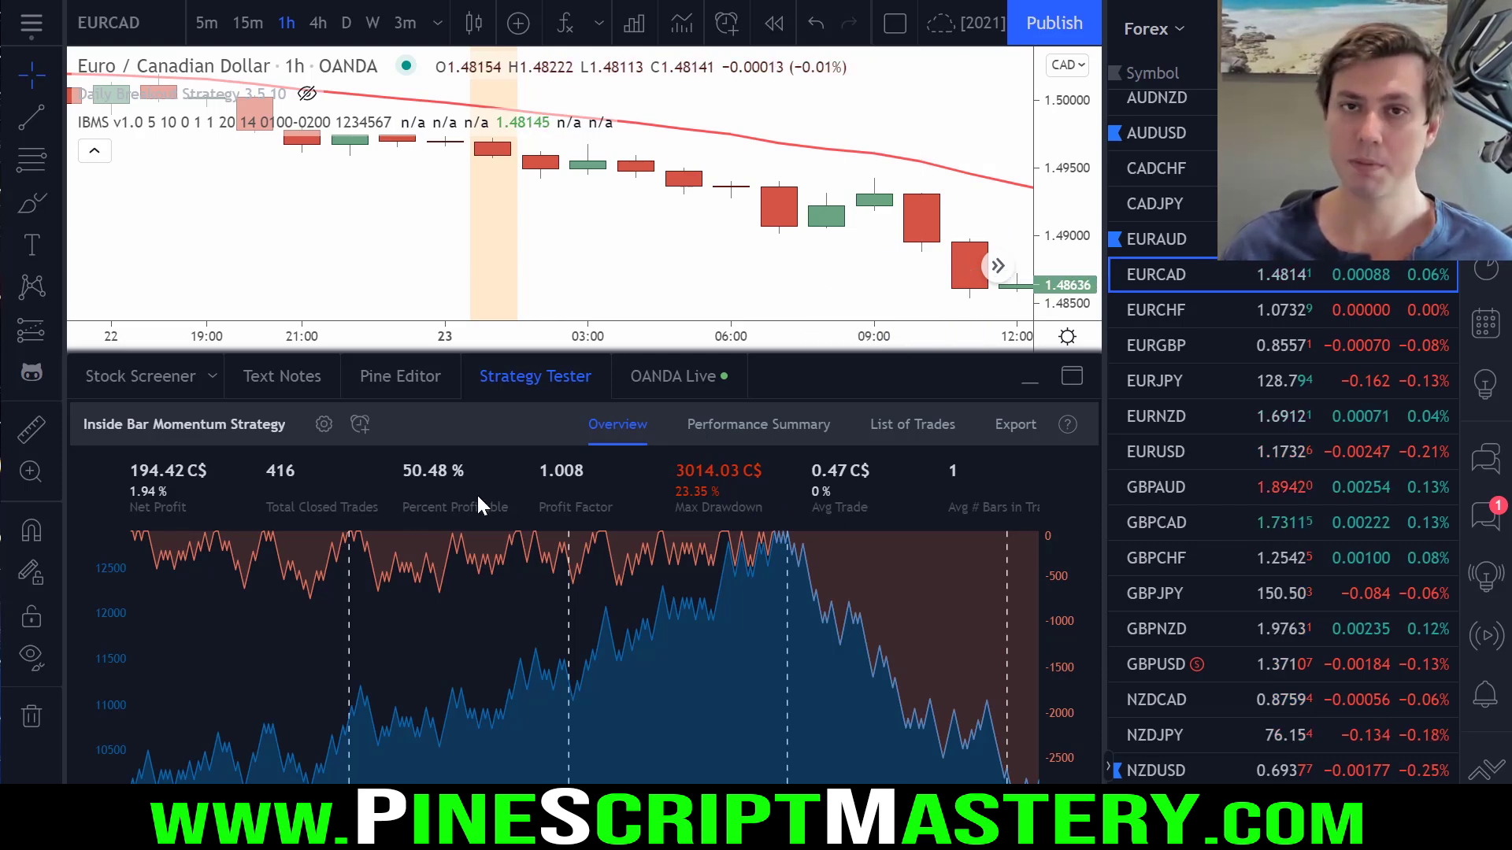
pyautogui.click(1156, 133)
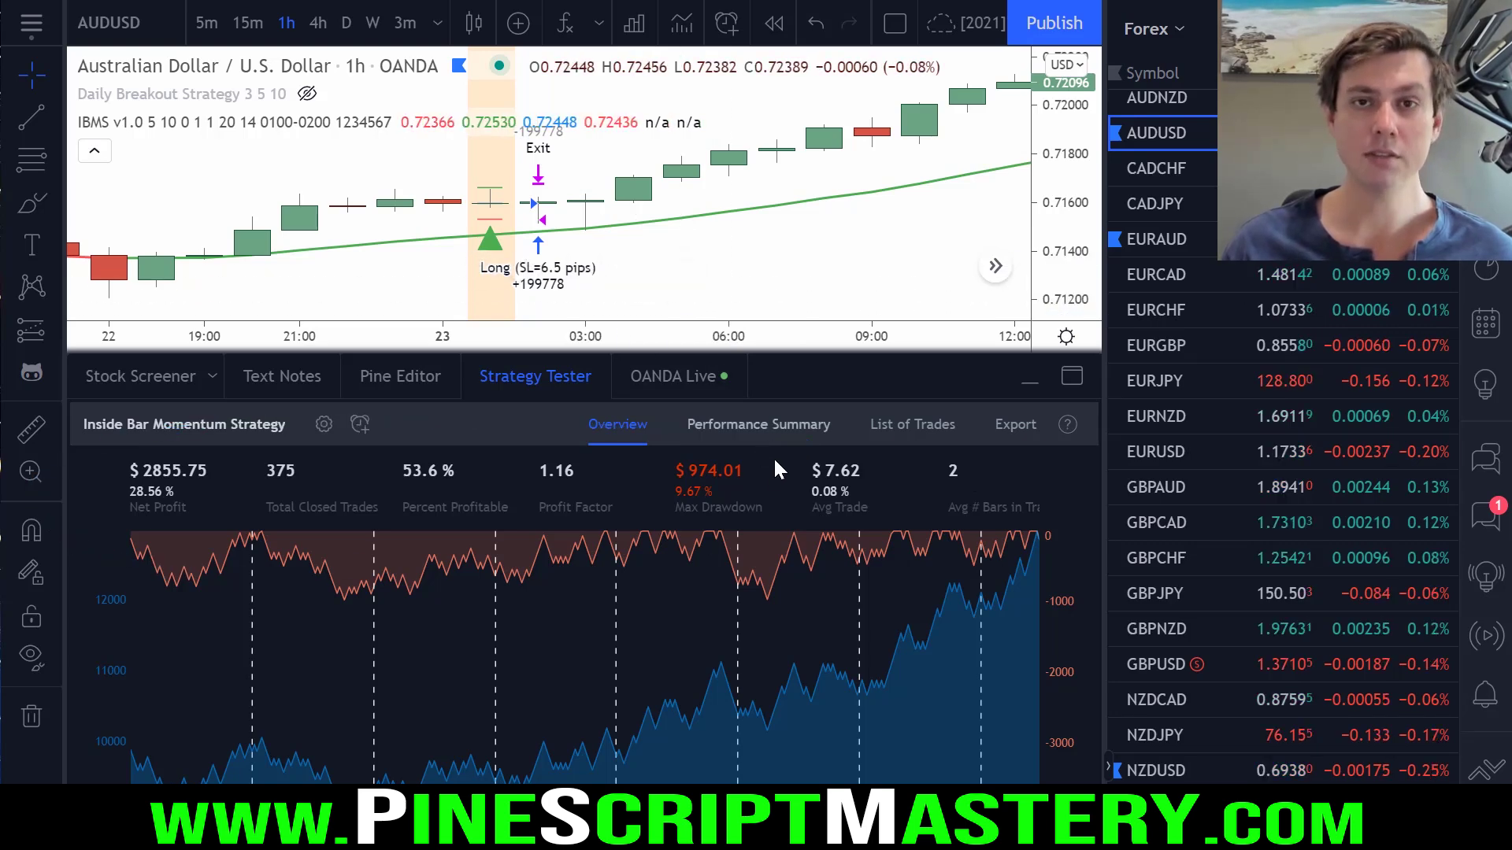
pyautogui.click(1486, 35)
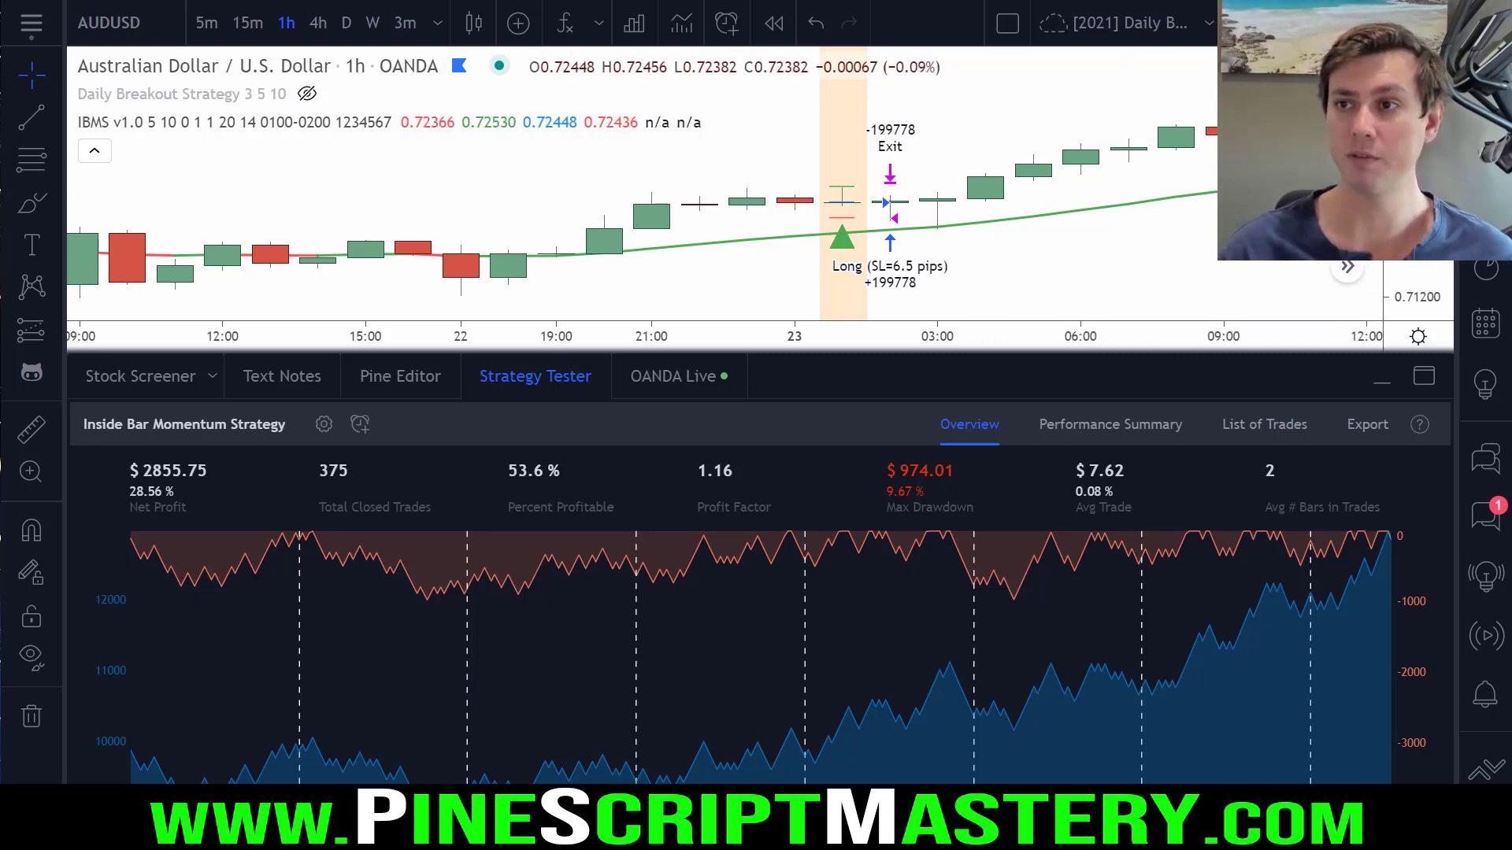
# Browse the forex watchlist again, hide it, and collapse the Strategy Tester panel
pyautogui.click(1485, 61)
pyautogui.scroll(-5, 1273, 306)
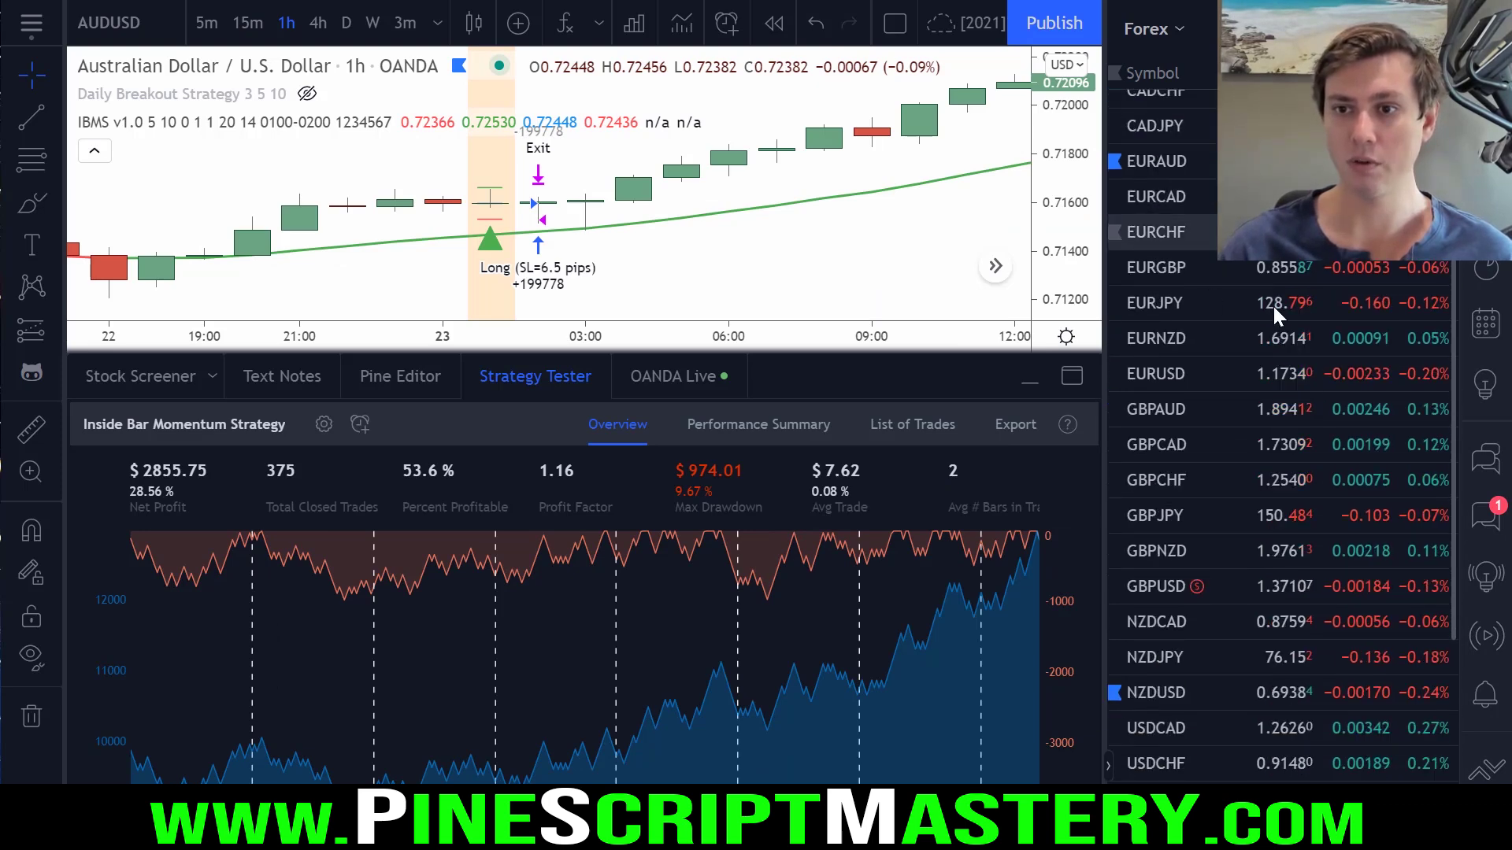
pyautogui.scroll(10, 1241, 286)
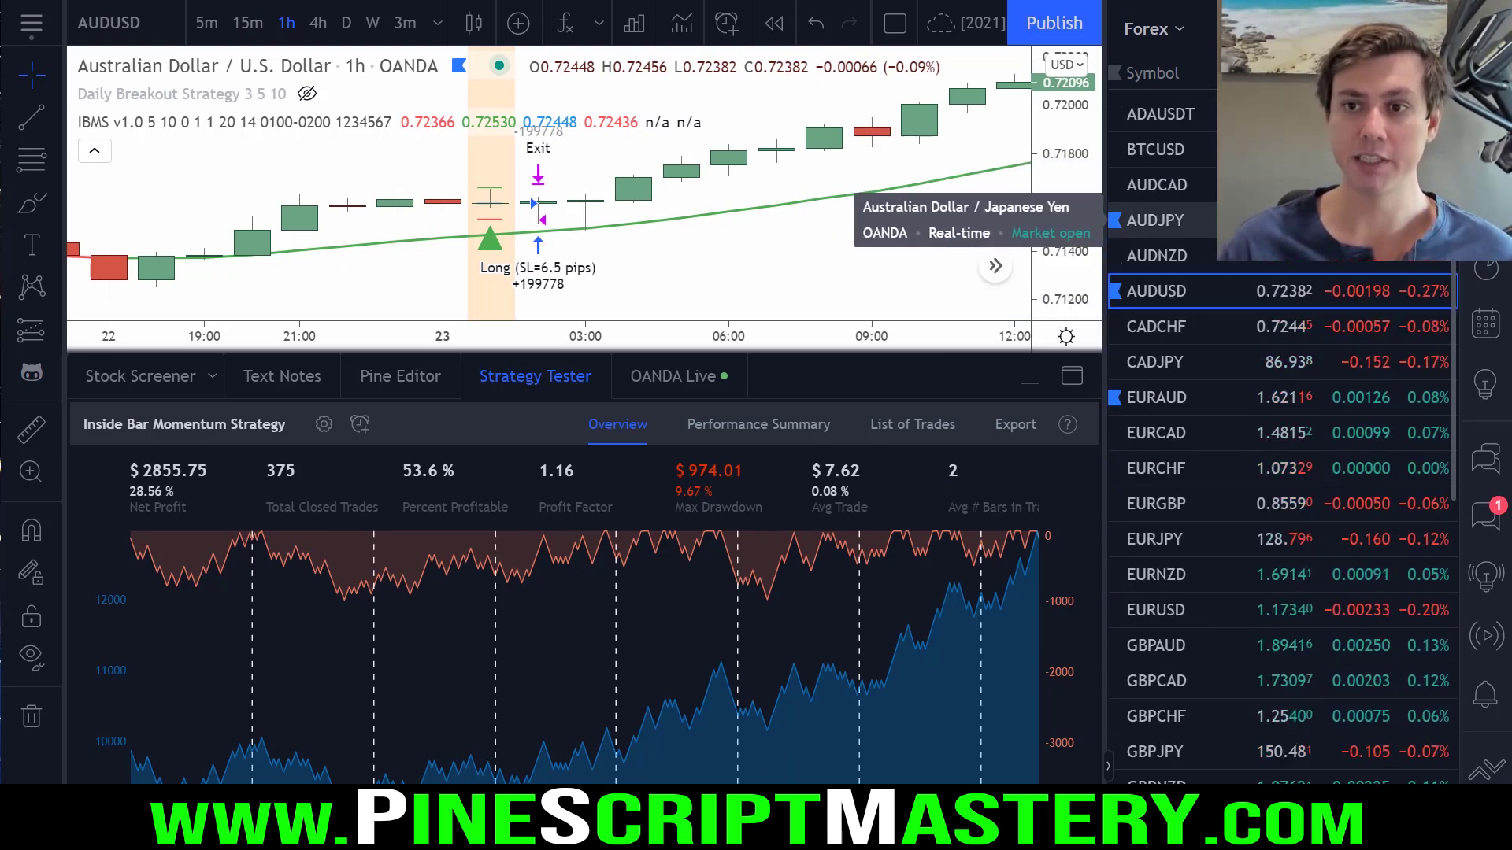
pyautogui.scroll(-2, 1259, 255)
pyautogui.scroll(2, 1234, 252)
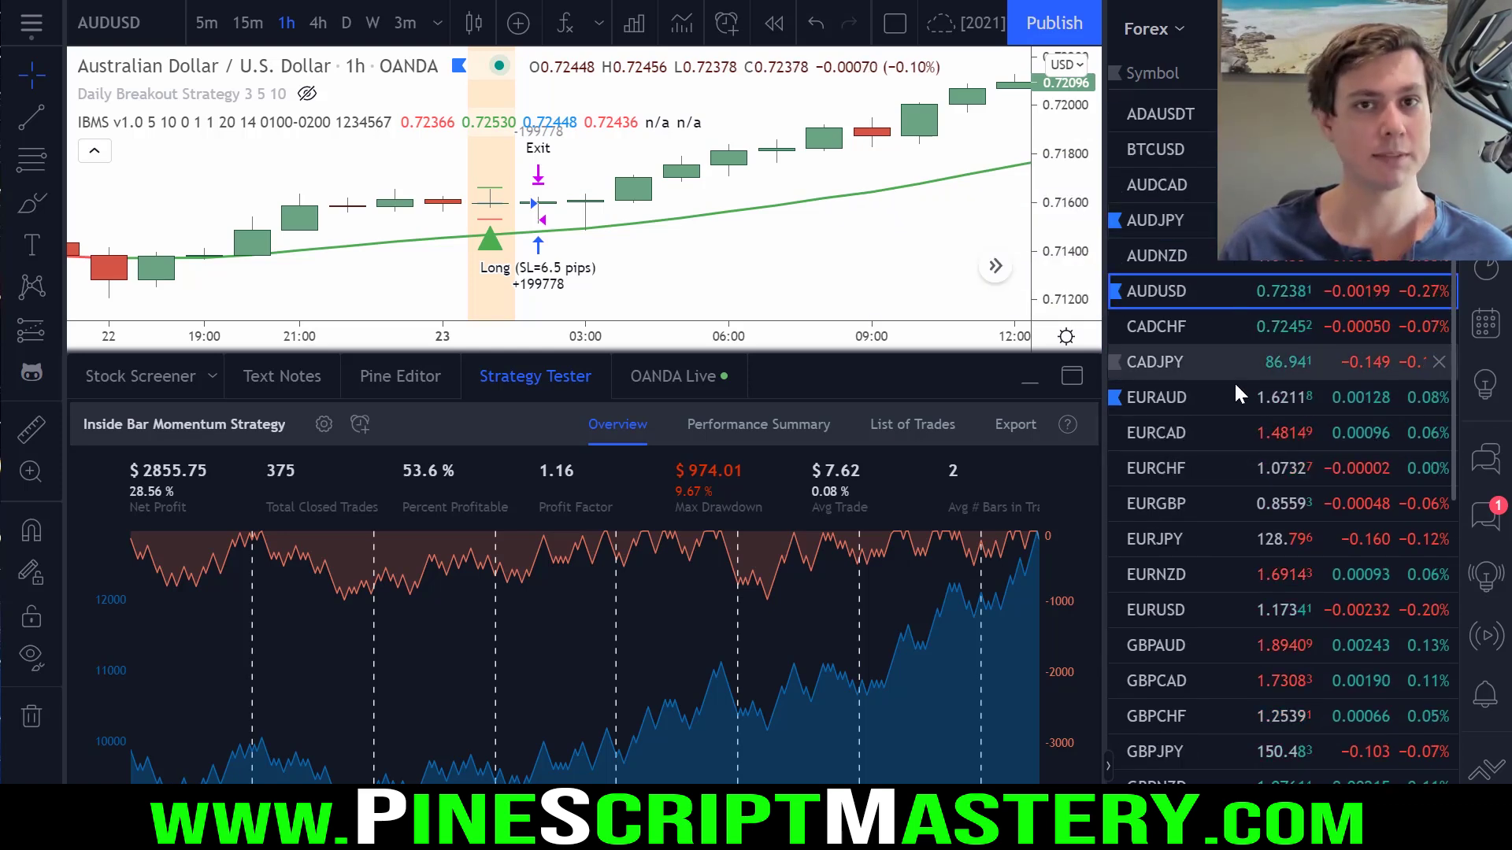
pyautogui.scroll(-2, 1235, 381)
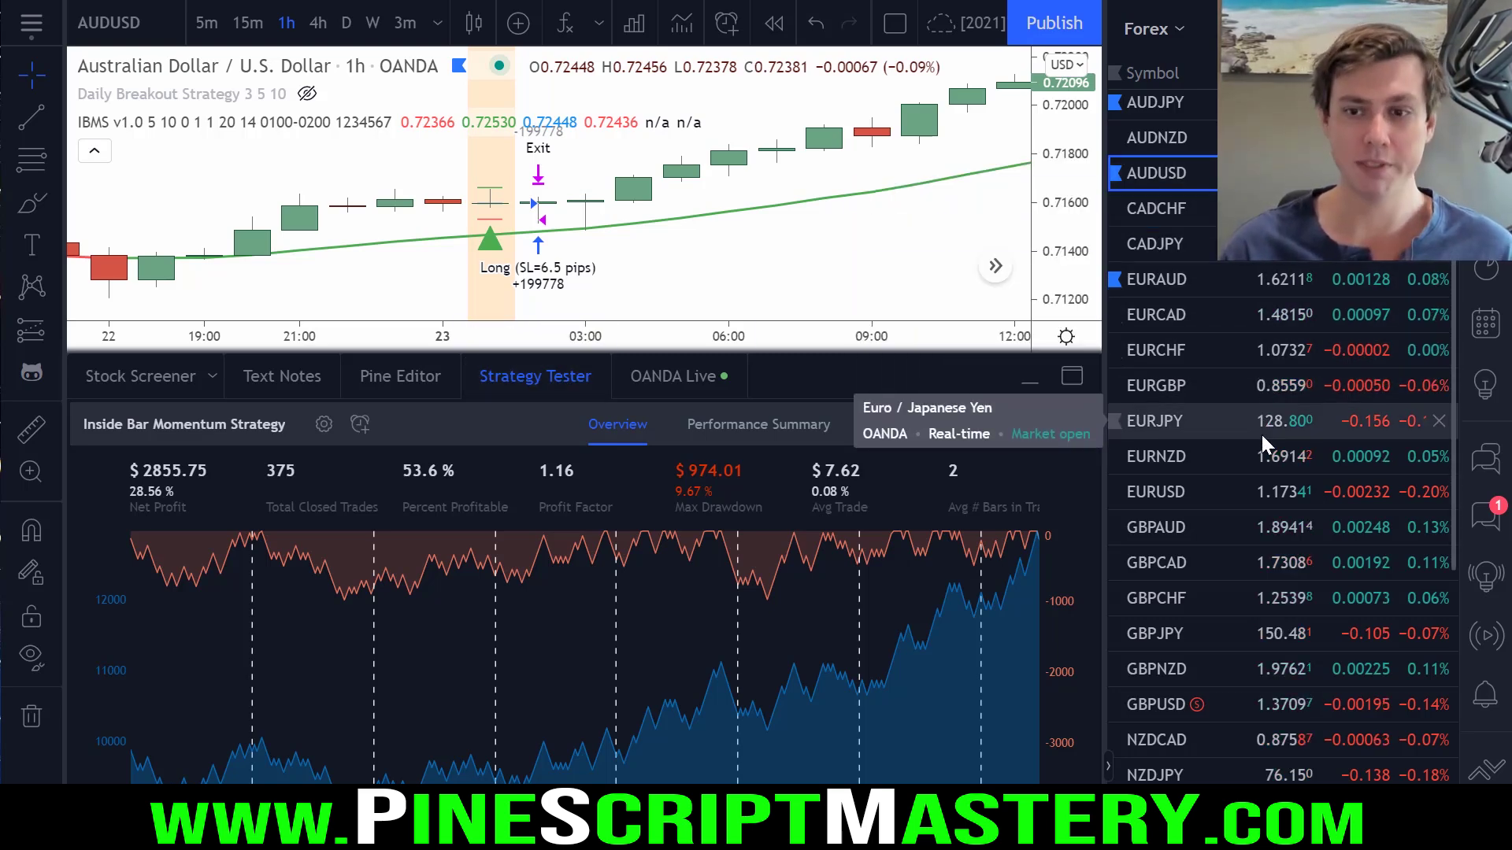
pyautogui.click(1486, 71)
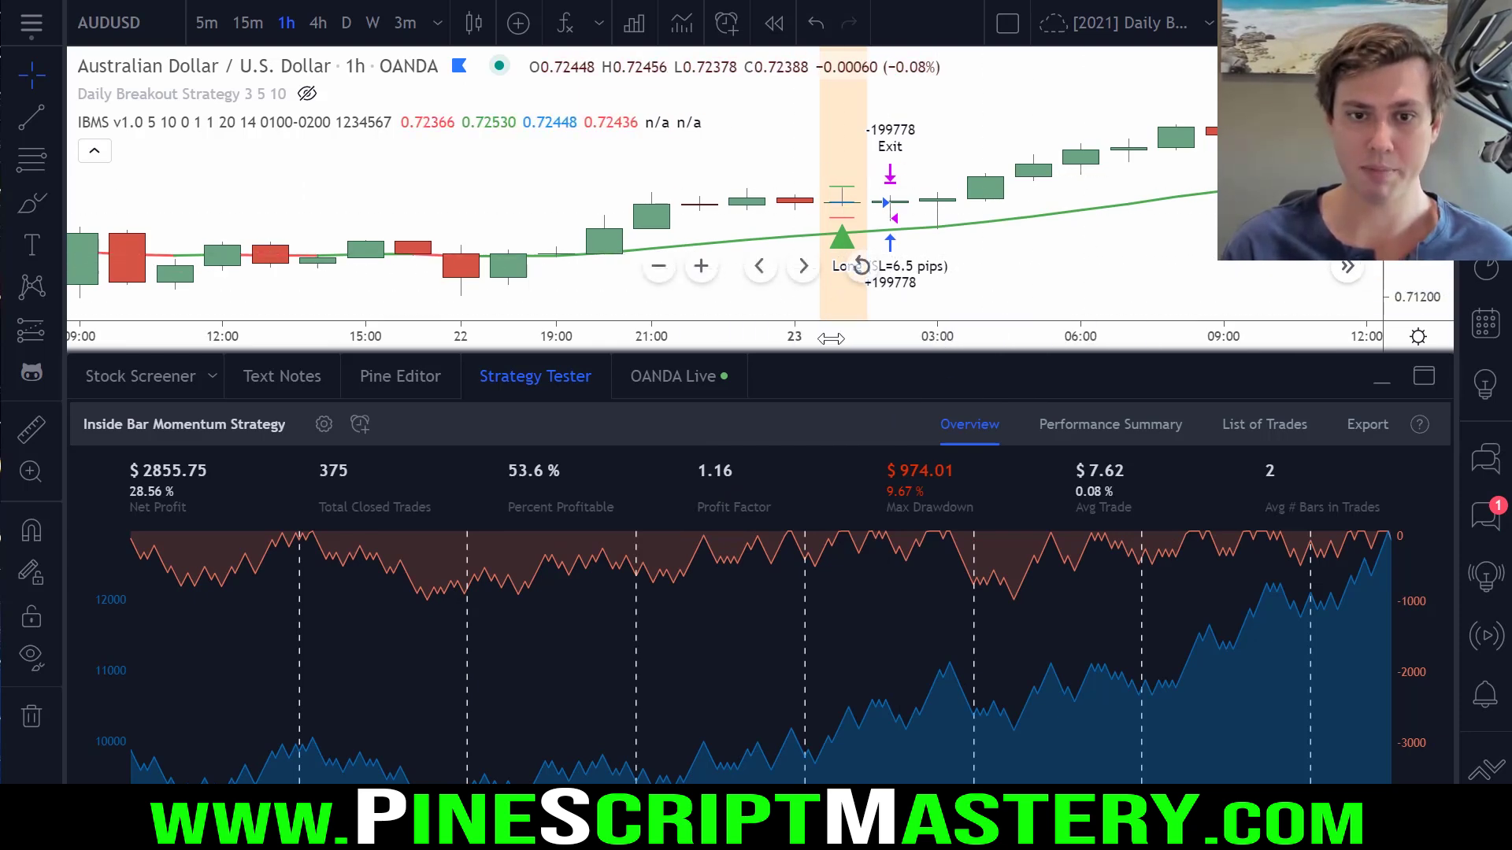
pyautogui.click(549, 370)
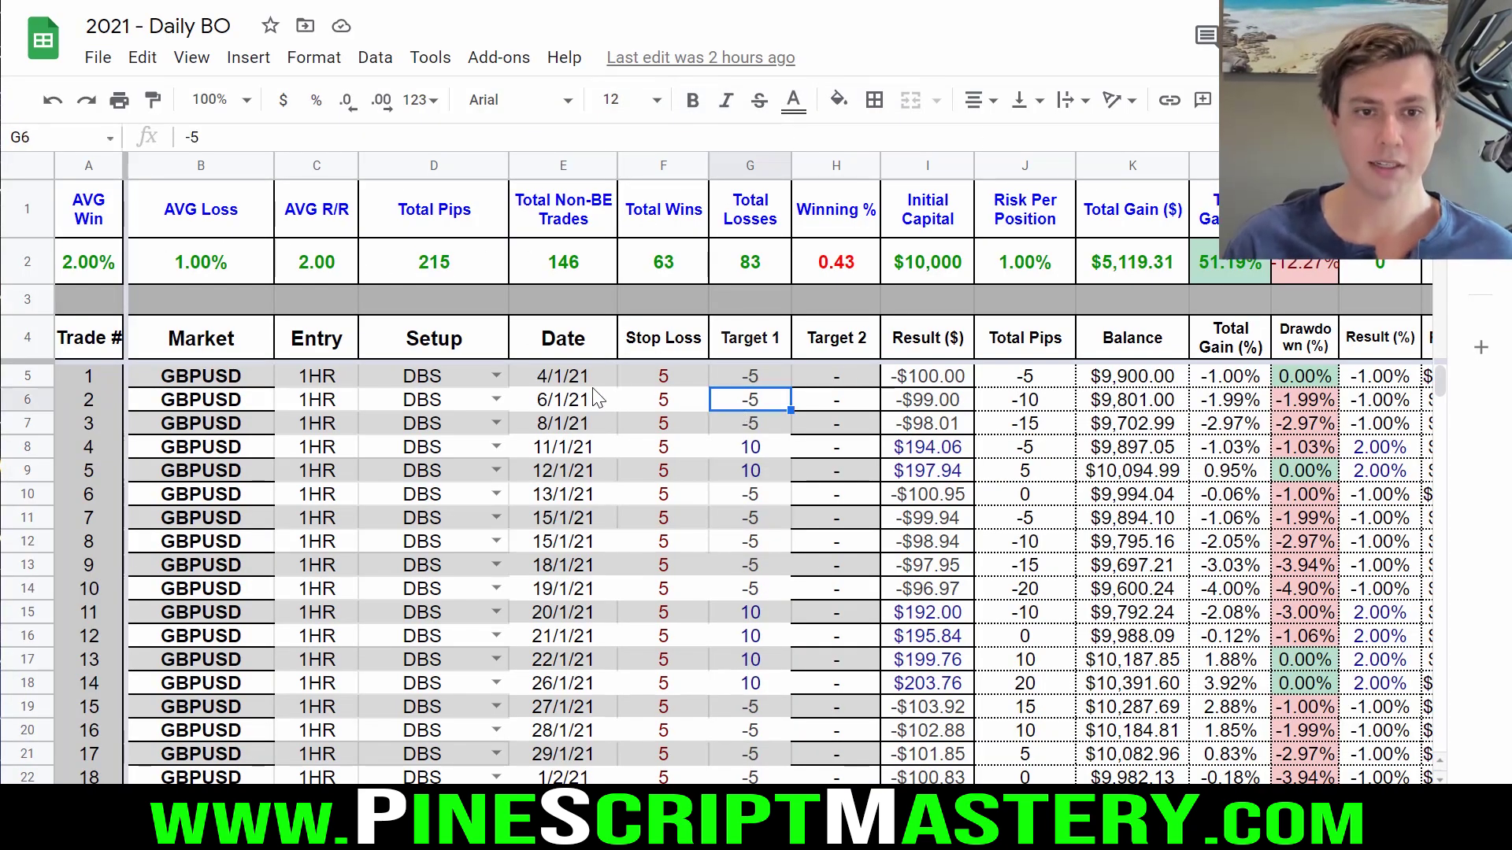
# Apply Percent number format to the Winning % cell H2 so 0.43 reads 43.15%
pyautogui.click(565, 379)
pyautogui.scroll(-1, 663, 406)
pyautogui.scroll(-1, 941, 683)
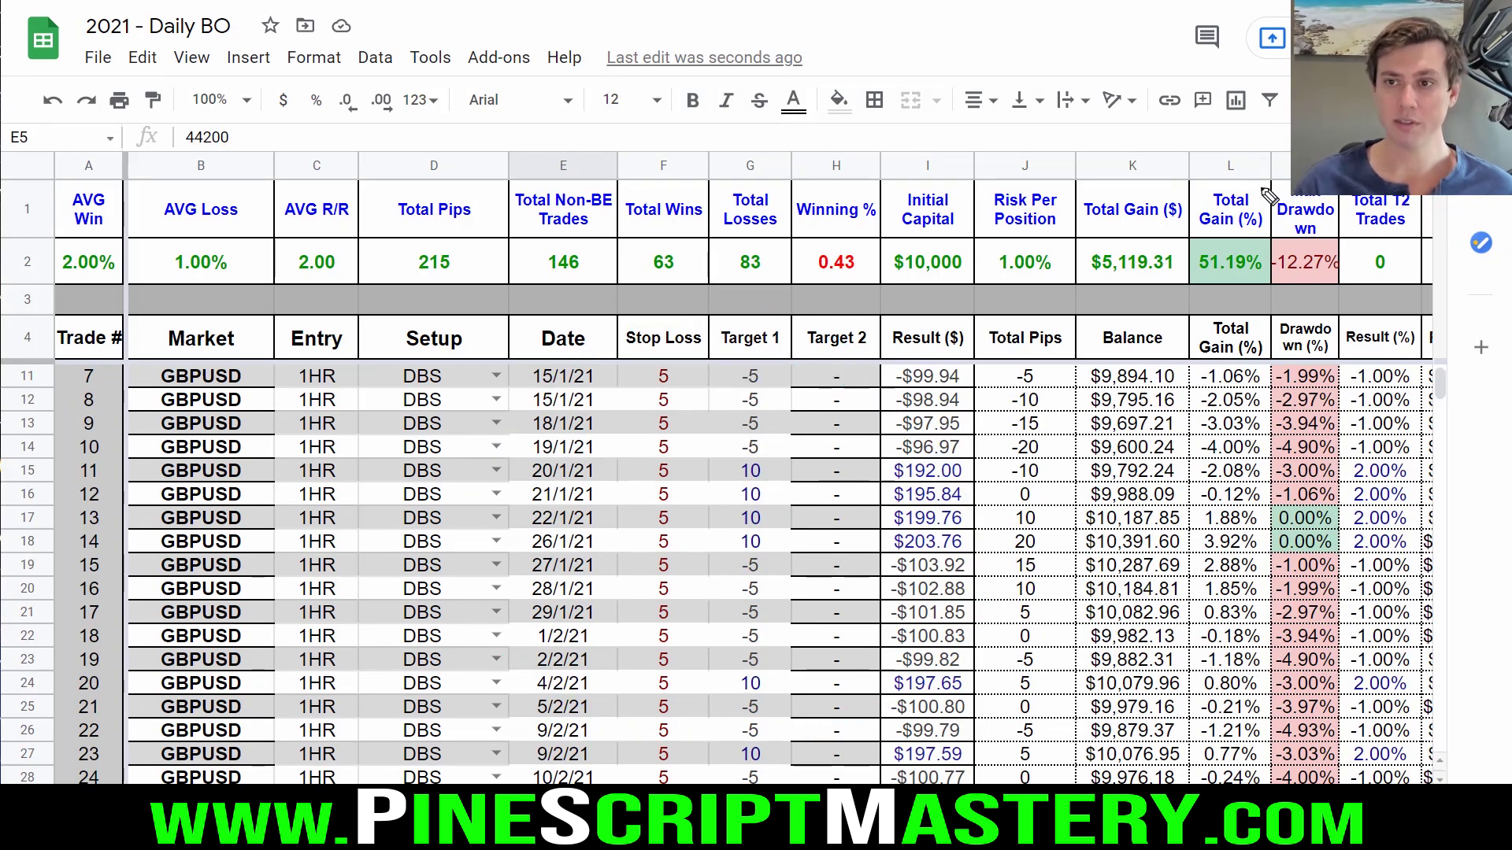
pyautogui.moveTo(1271, 191); pyautogui.dragTo(1331, 211)
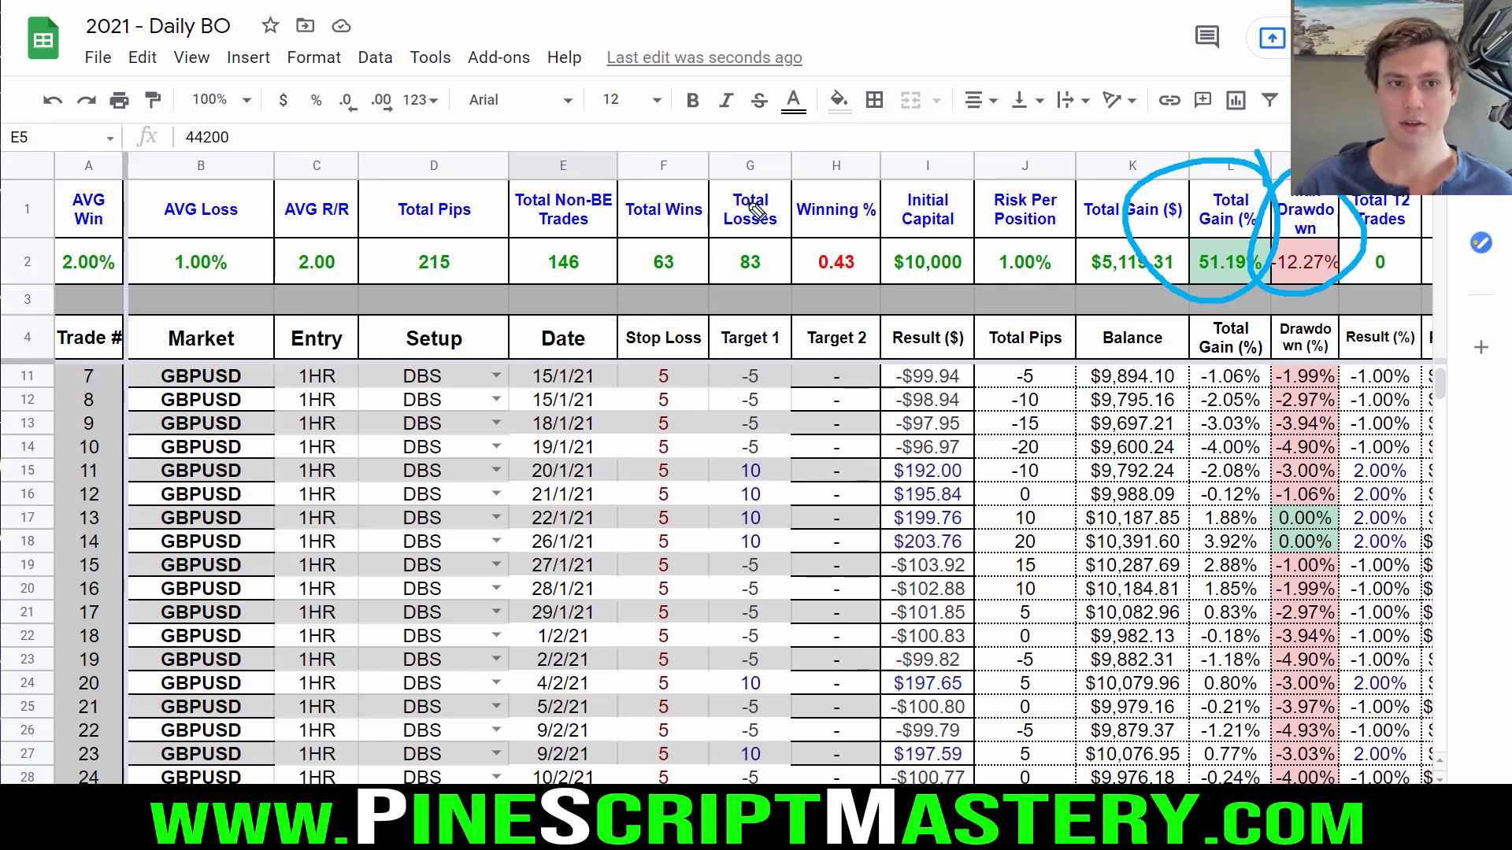
pyautogui.moveTo(866, 193)
pyautogui.mouseDown()
pyautogui.moveTo(760, 260)
pyautogui.moveTo(848, 196)
pyautogui.mouseUp()
pyautogui.click(836, 262)
pyautogui.click(314, 57)
pyautogui.moveTo(441, 158)
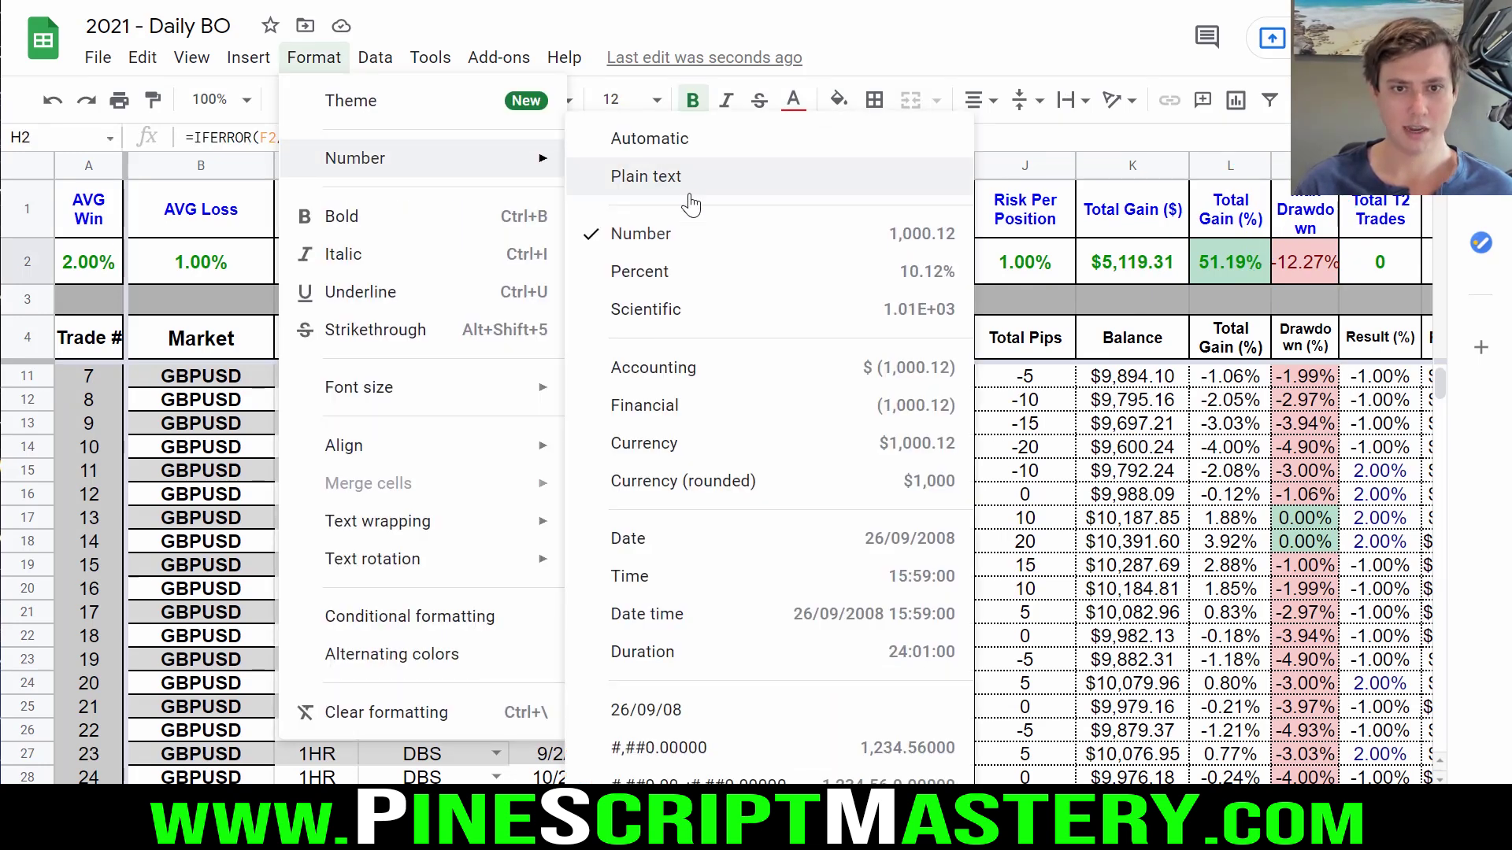
pyautogui.click(697, 274)
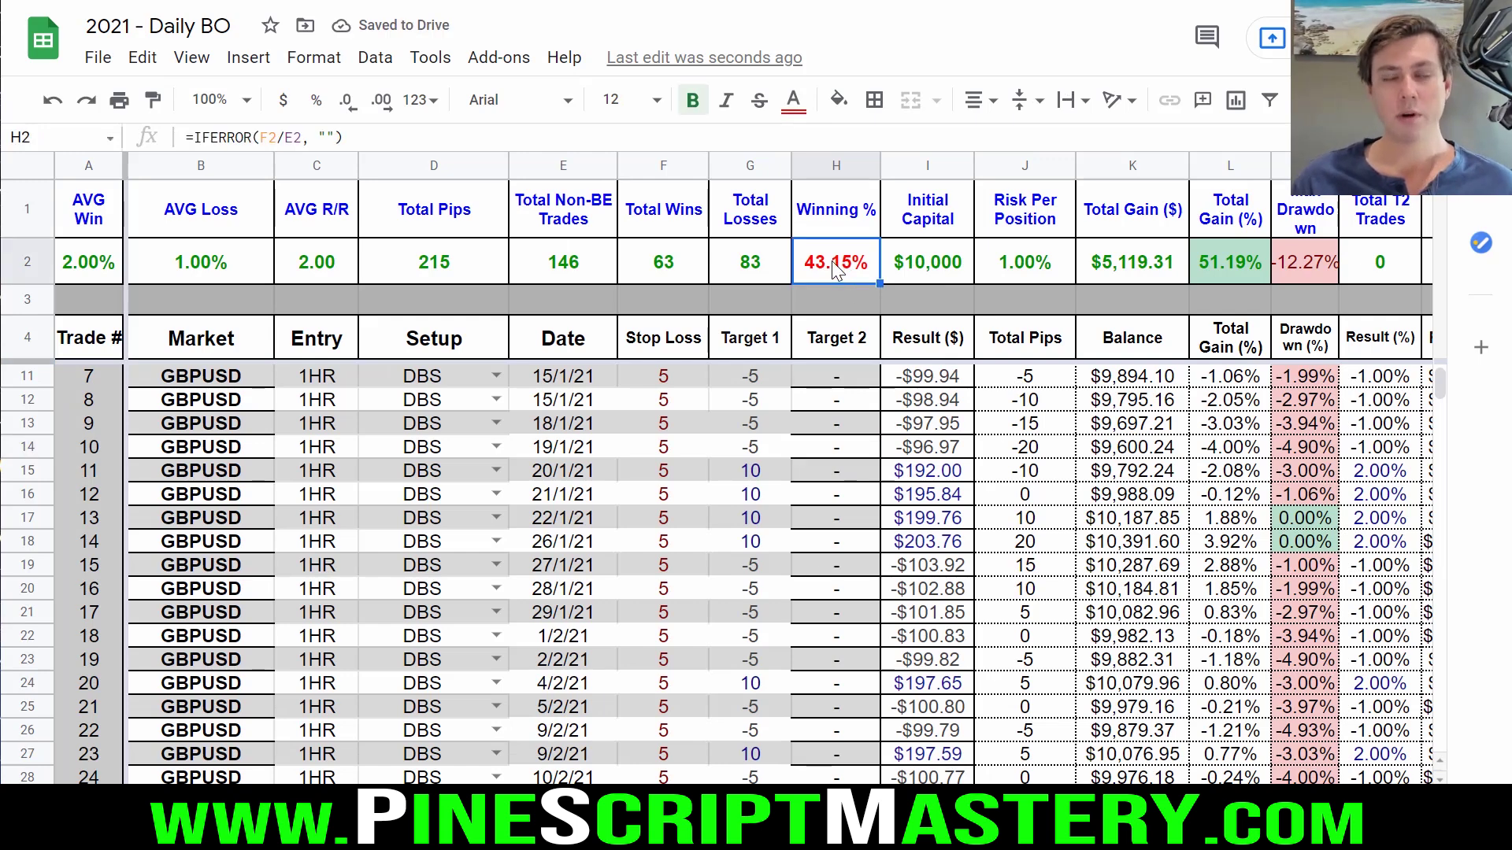
# Check the Total Gain (%) formula in L2, Winning % in H2, and Target 1 results in G11 and G12
pyautogui.click(1236, 272)
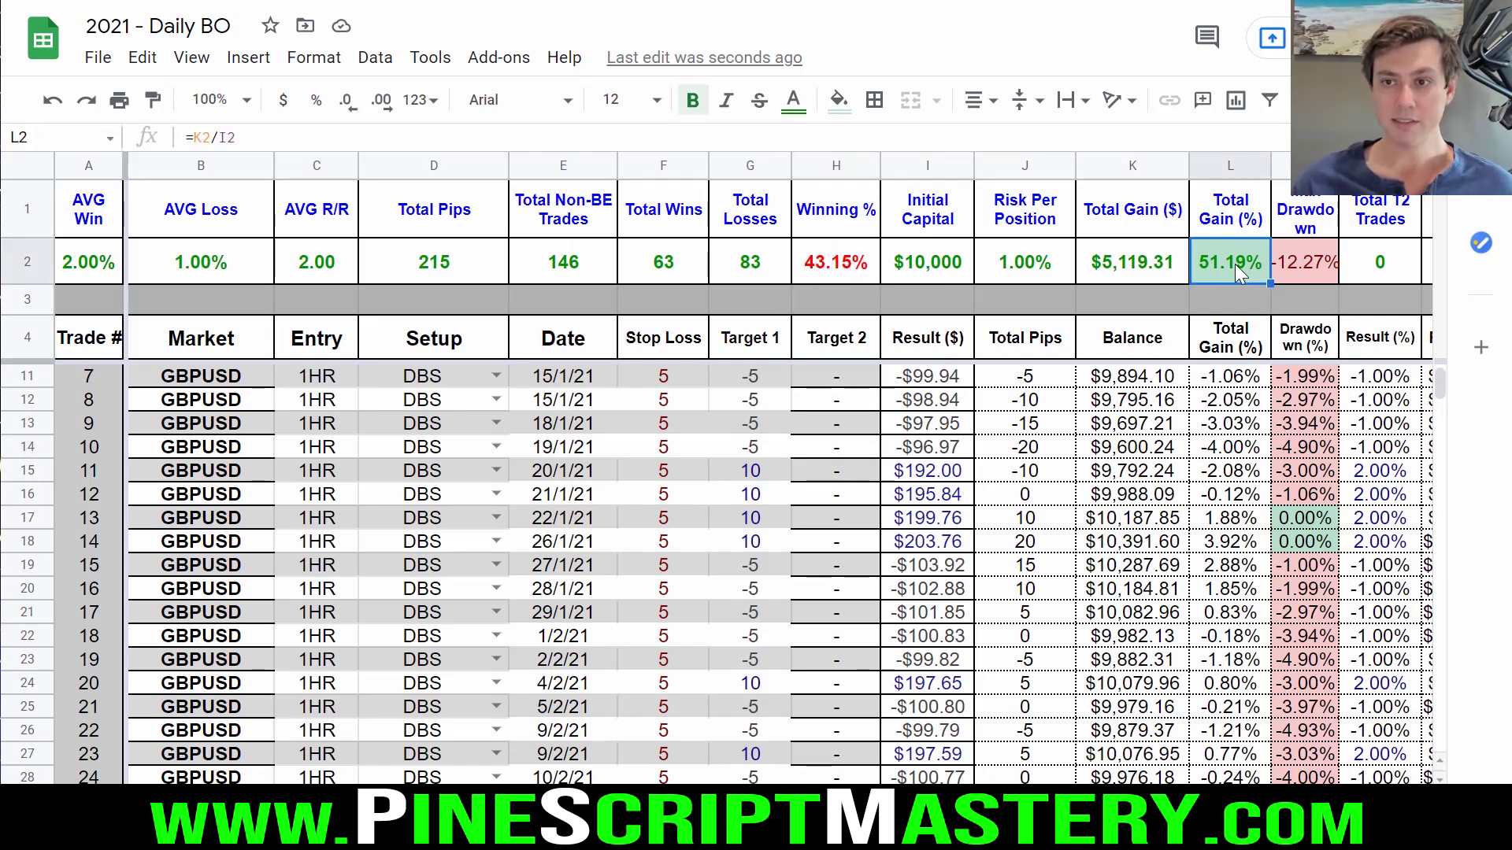
pyautogui.click(825, 271)
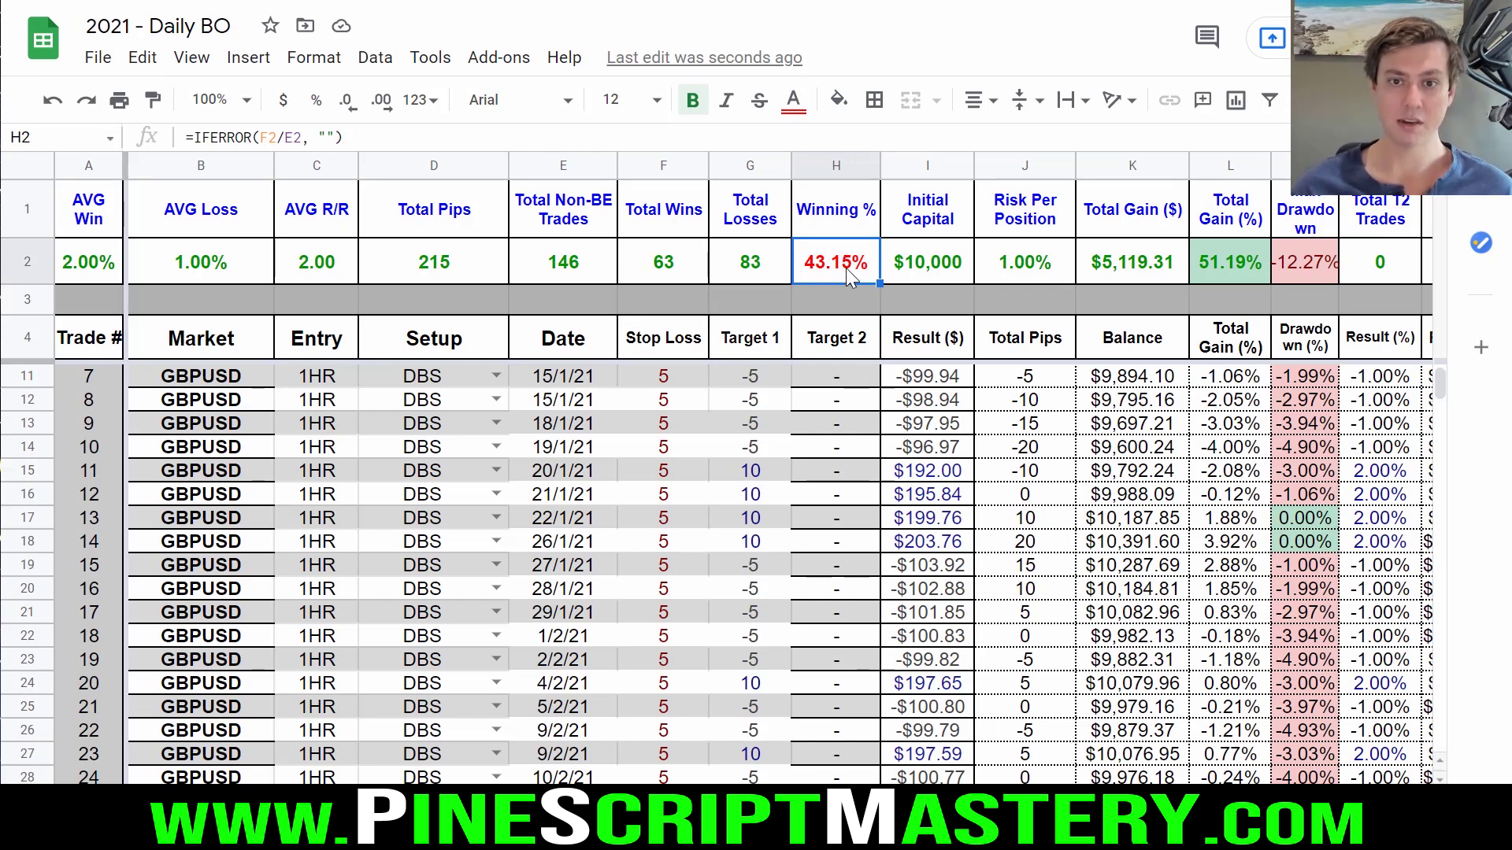
pyautogui.click(1228, 268)
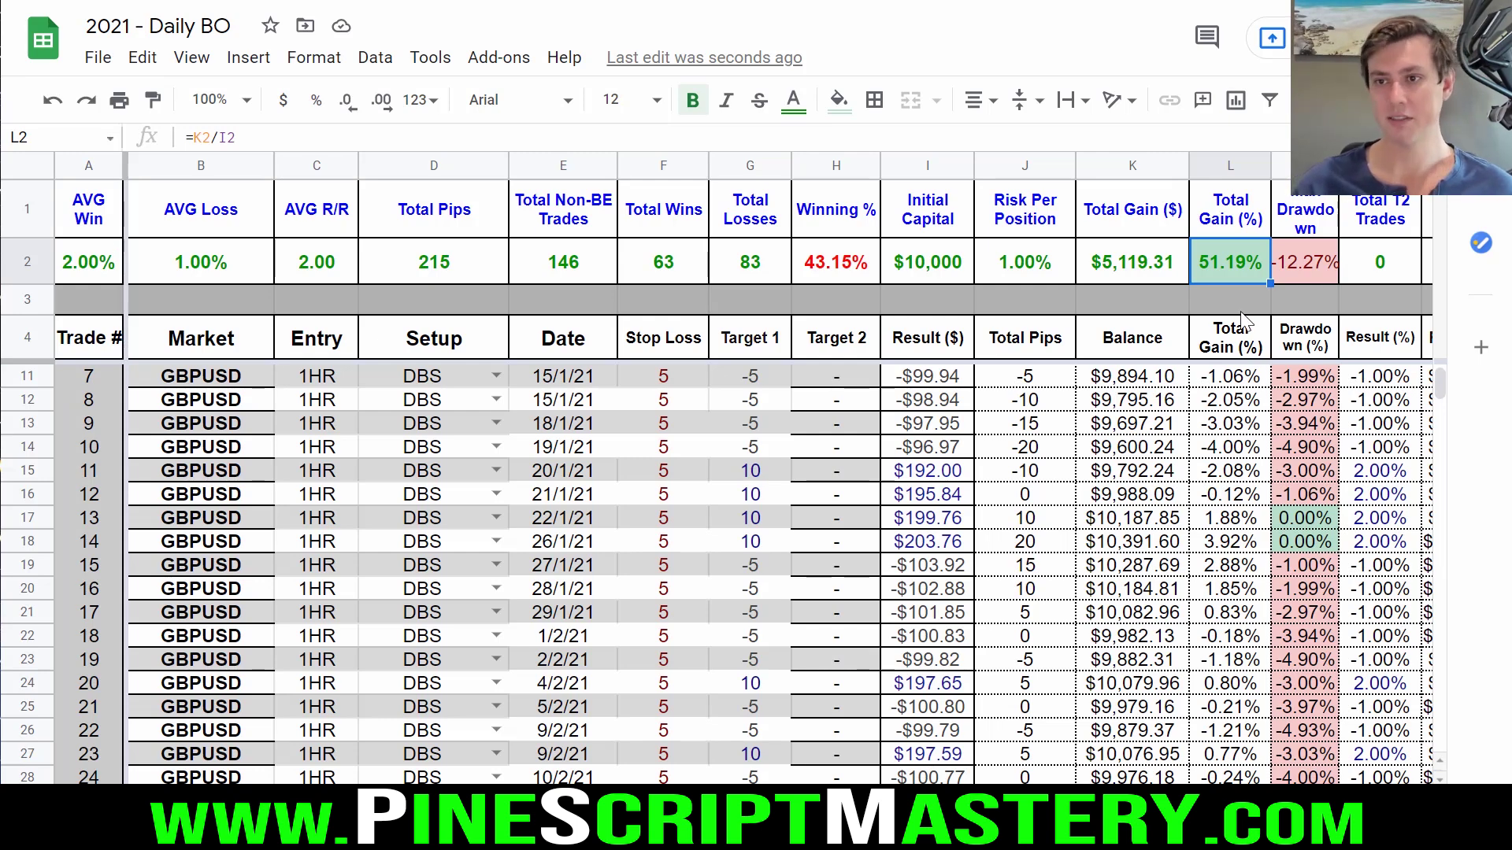
pyautogui.click(750, 383)
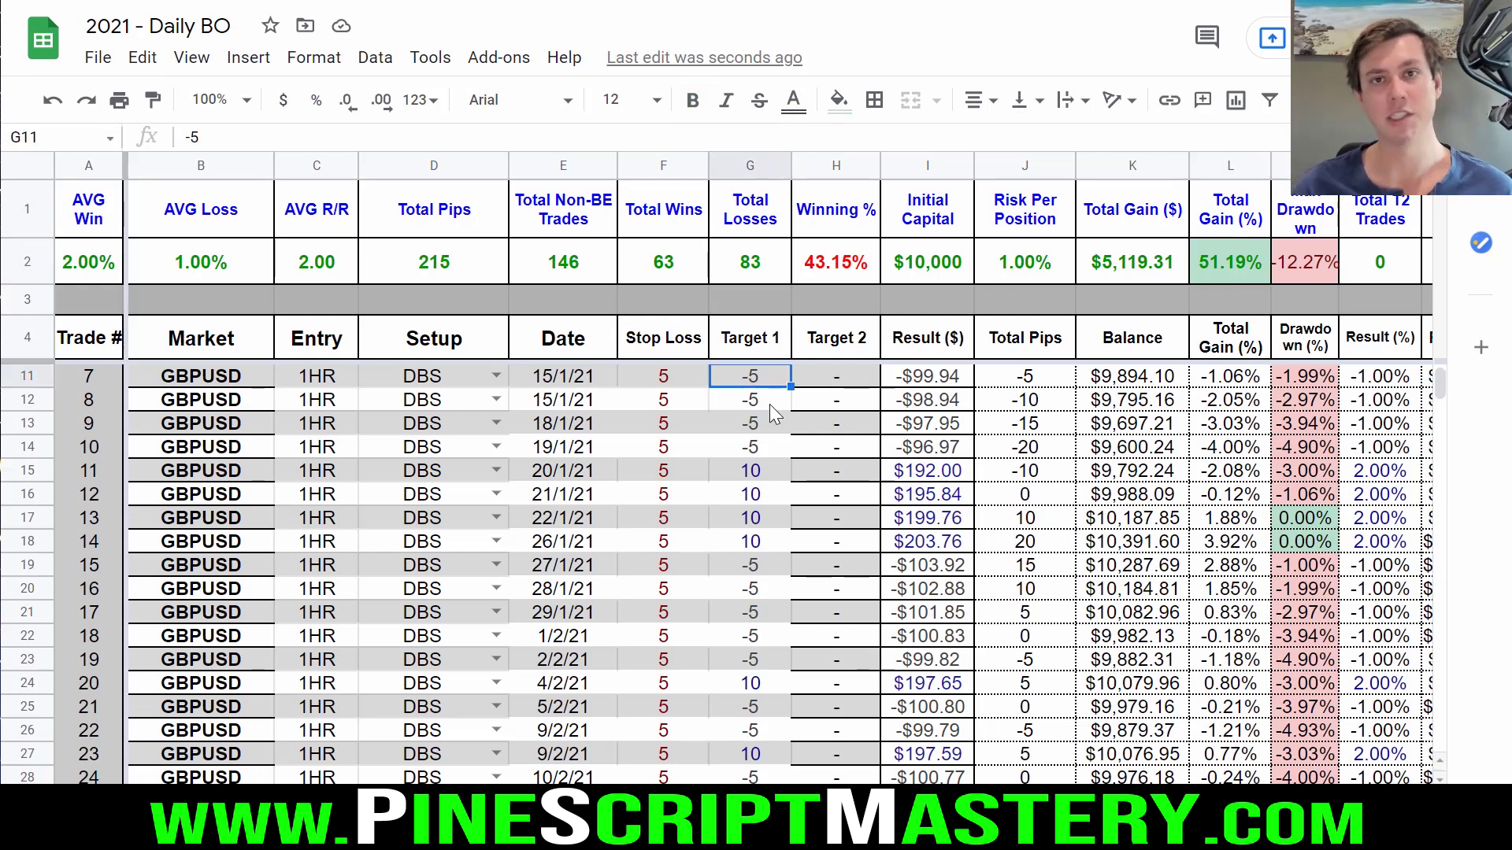
pyautogui.click(772, 398)
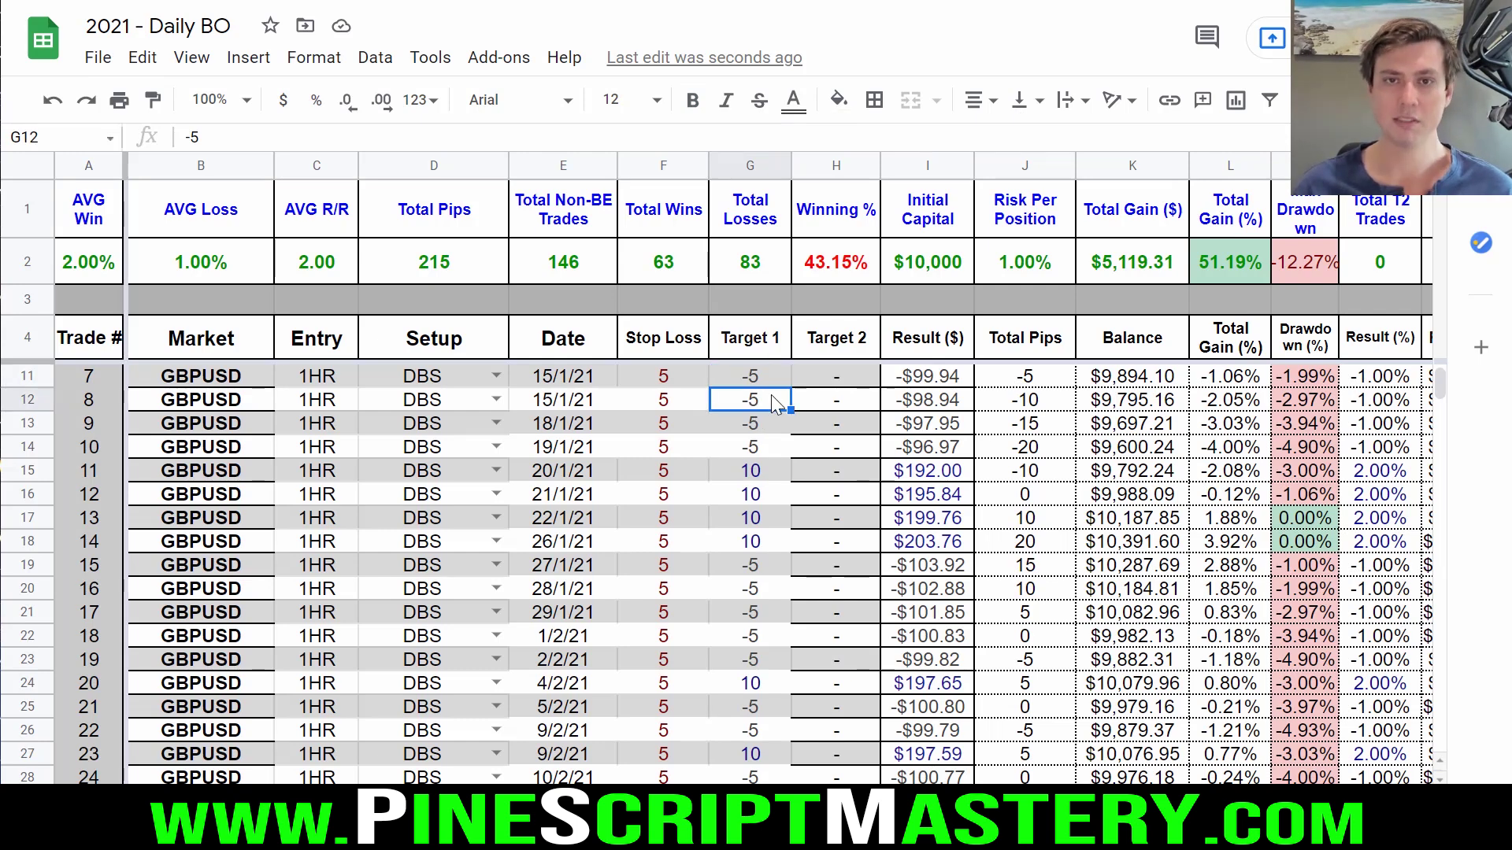